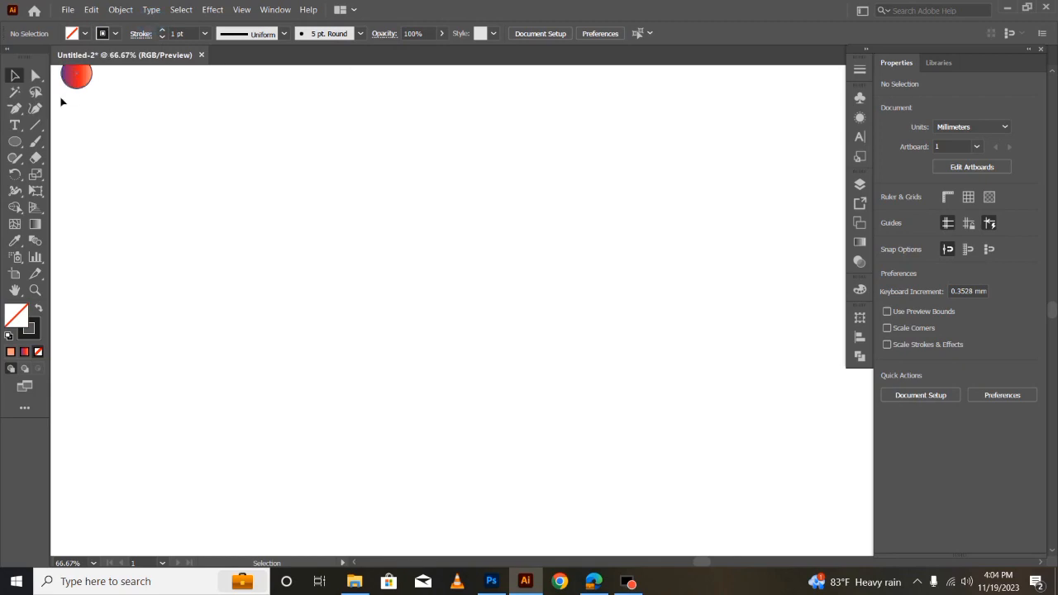
# - Draw a vertical line about 163 mm long and place a copy about 8 mm to its right
pyautogui.click(36, 125)
pyautogui.moveTo(321, 179); pyautogui.dragTo(339, 516)
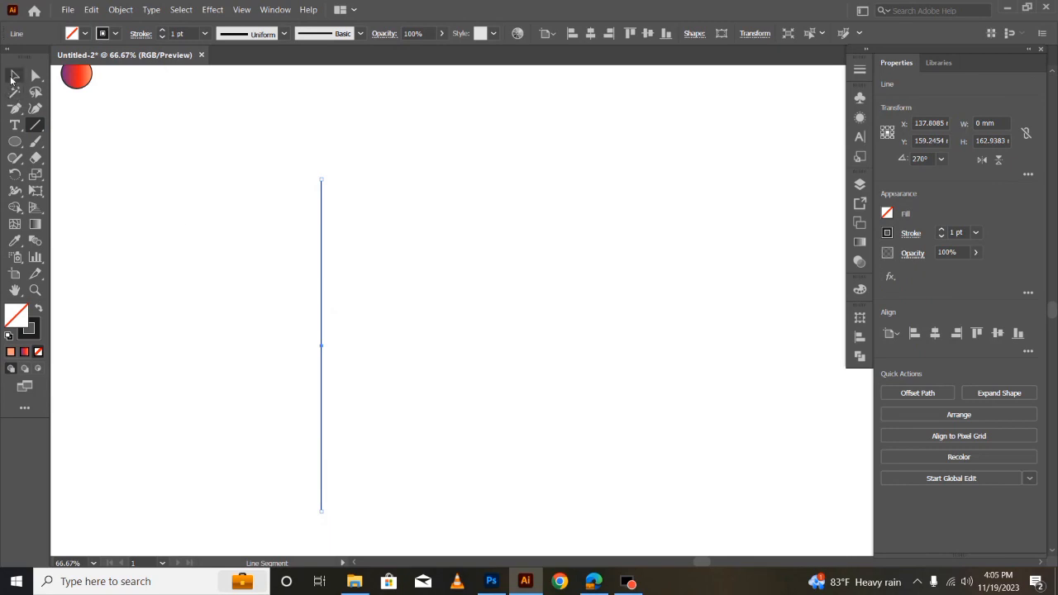
pyautogui.click(14, 75)
pyautogui.moveTo(322, 316); pyautogui.dragTo(340, 317)
# - Align the two vertical lines to the vertical center
pyautogui.moveTo(230, 230); pyautogui.dragTo(405, 330)
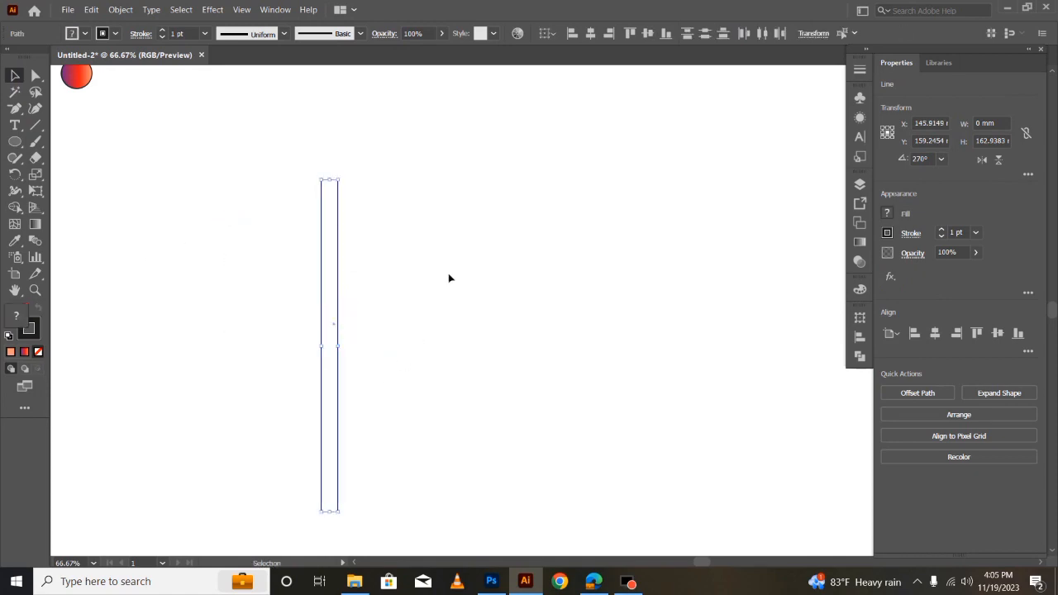
pyautogui.click(591, 35)
pyautogui.hotkey('ctrl', 'z')
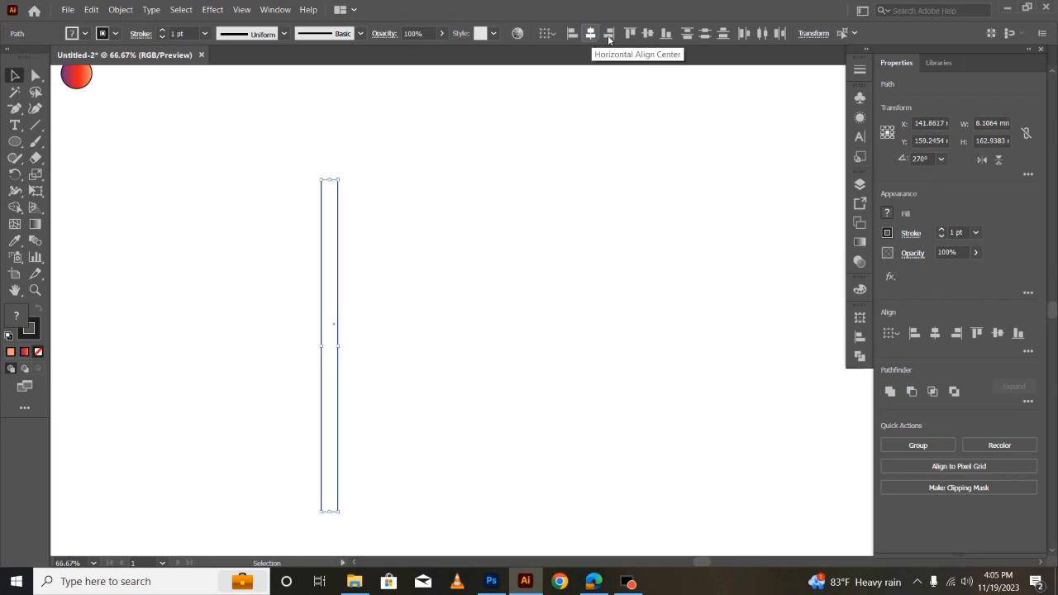
pyautogui.click(647, 33)
pyautogui.click(482, 328)
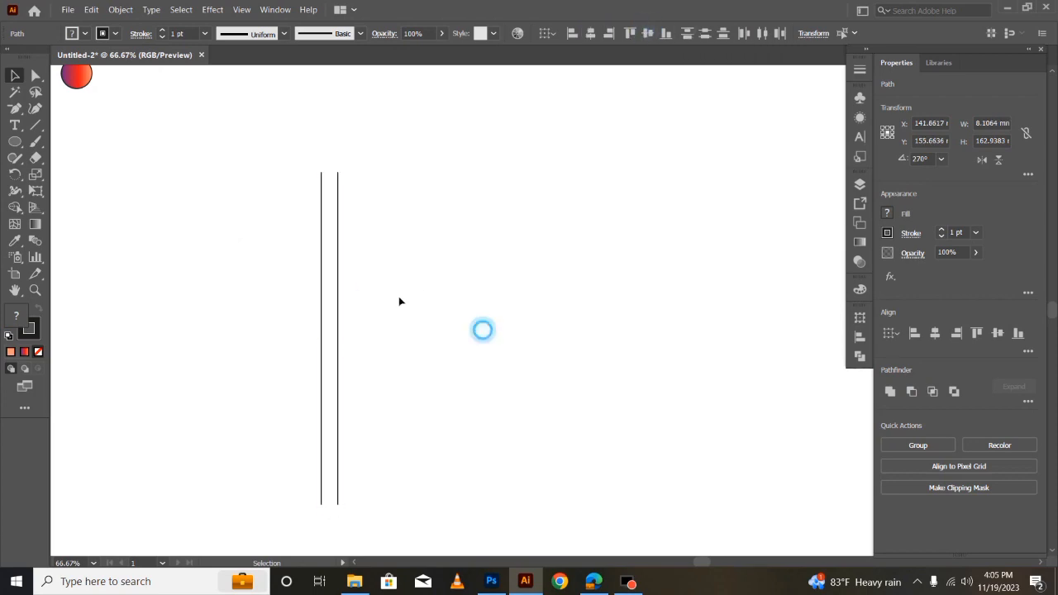
# - Repeat the duplication of the second line to make a row of ten evenly spaced vertical lines
pyautogui.click(337, 275)
pyautogui.hotkey('ctrl', 'd')
pyautogui.hotkey('ctrl', 'd')
pyautogui.hotkey('ctrl', 'd')
pyautogui.hotkey('ctrl', 'd')
pyautogui.hotkey('ctrl', 'd')
pyautogui.hotkey('ctrl', 'd')
pyautogui.hotkey('ctrl', 'd')
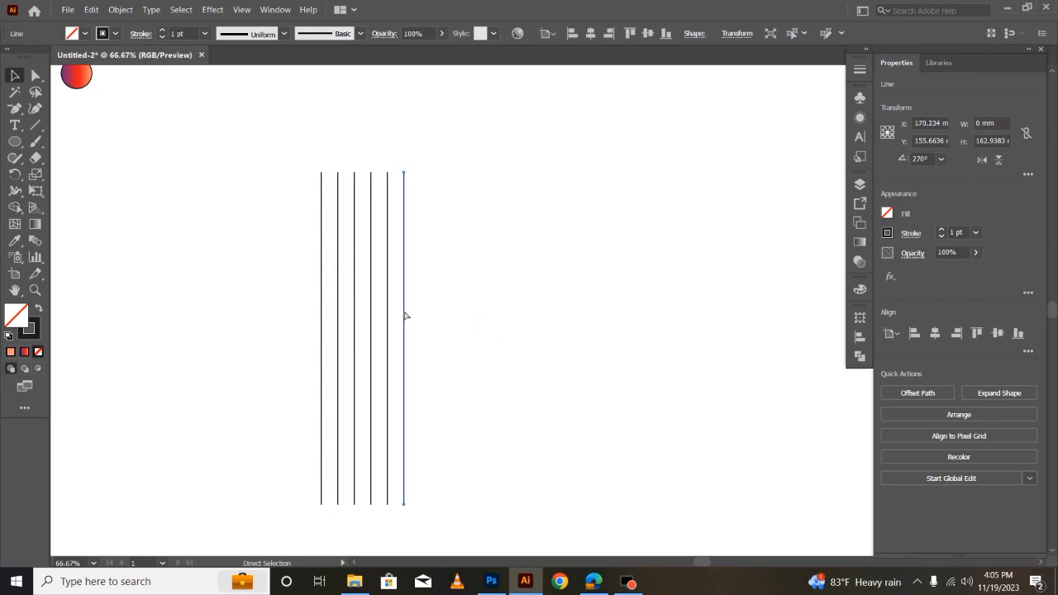
pyautogui.hotkey('ctrl', 'd')
# - Group all ten vertical lines
pyautogui.click(229, 278)
pyautogui.moveTo(236, 180); pyautogui.dragTo(524, 336)
pyautogui.rightClick(420, 260)
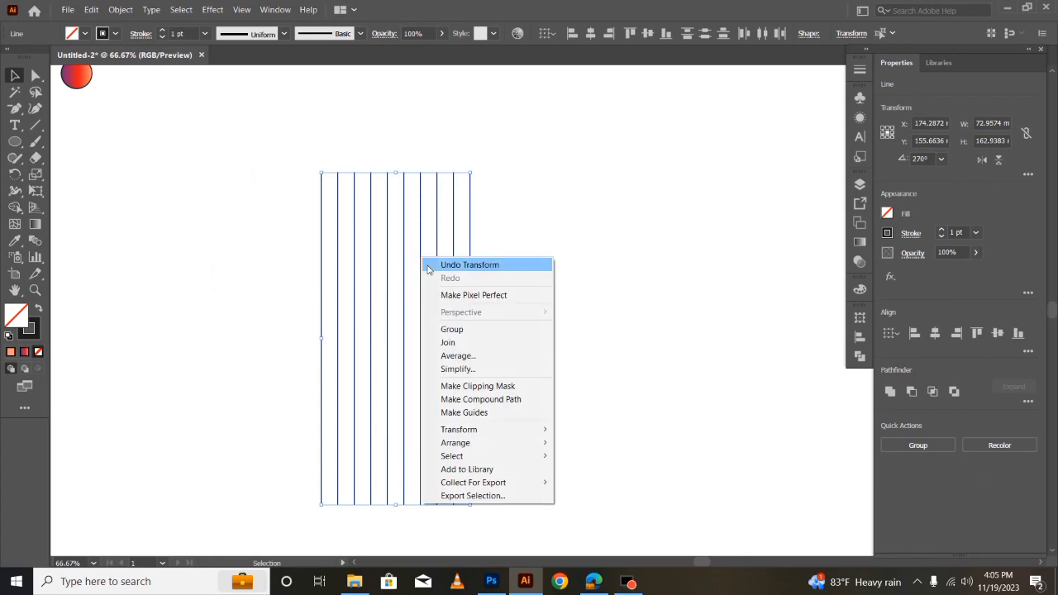
pyautogui.click(458, 329)
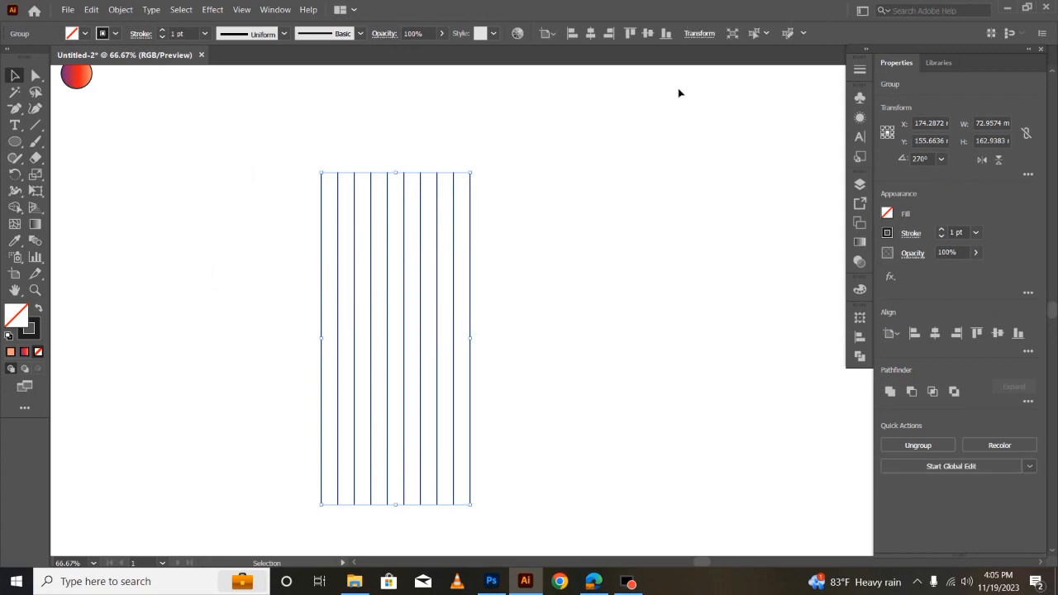
# - Copy the line group, paste the copy in front of the original and set its rotation to 120°
pyautogui.click(697, 34)
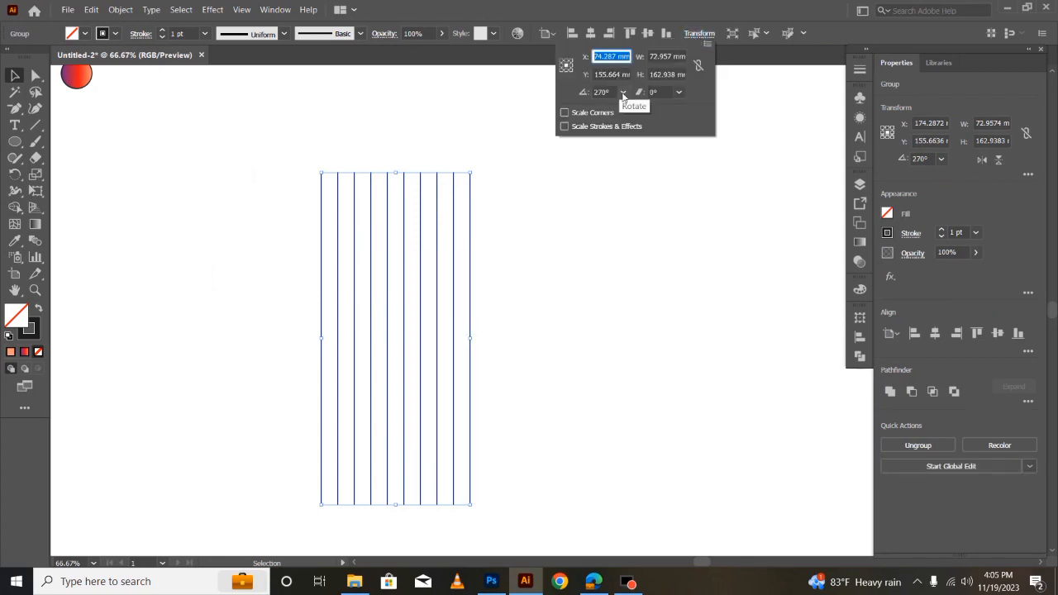
pyautogui.click(91, 12)
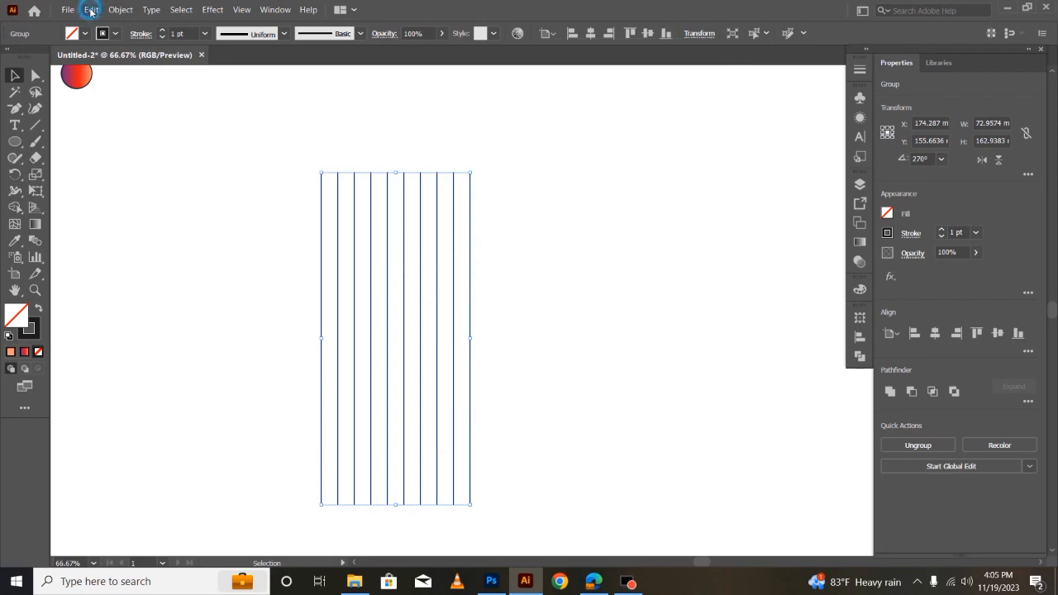
pyautogui.click(95, 68)
pyautogui.click(91, 12)
pyautogui.click(99, 78)
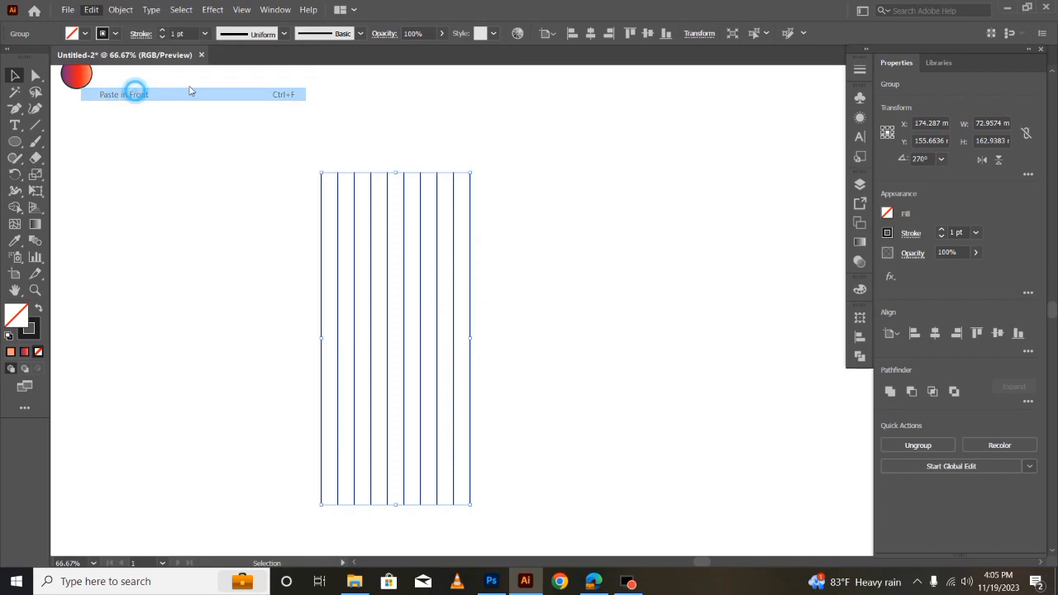
pyautogui.click(698, 35)
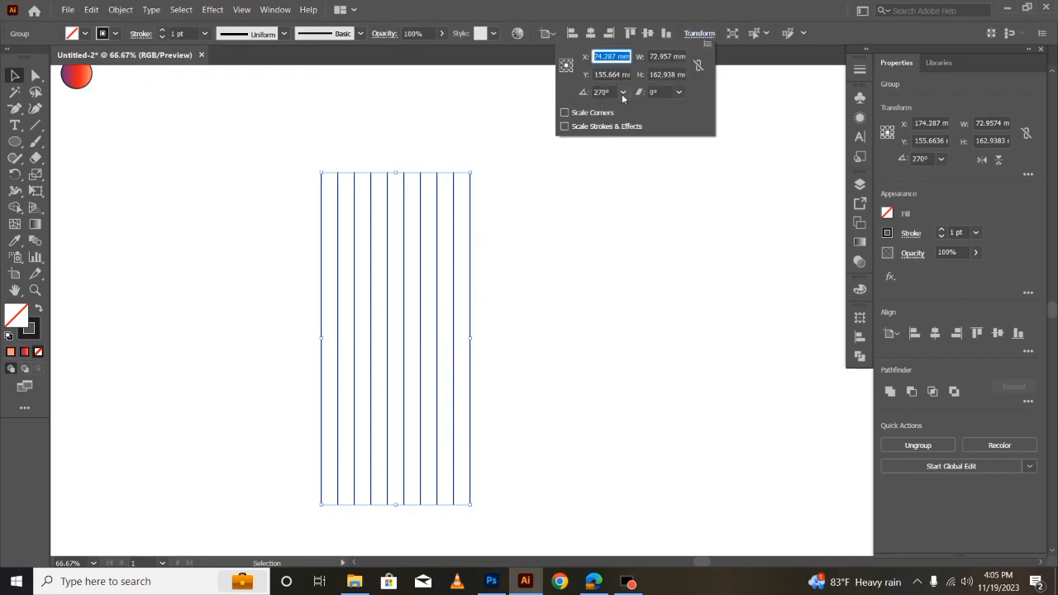
pyautogui.click(622, 92)
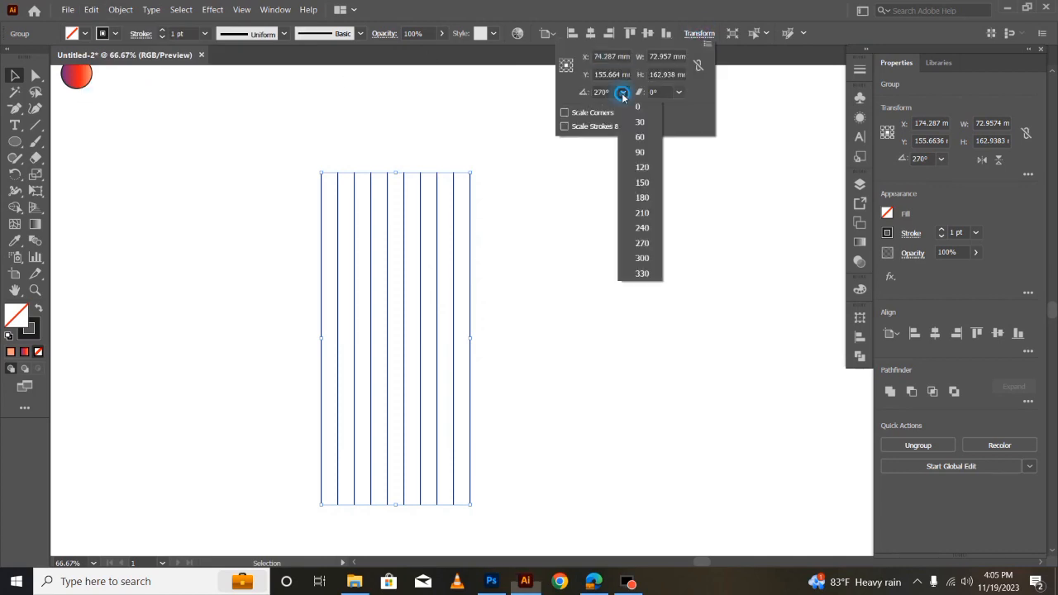
pyautogui.click(641, 168)
# - Copy the slanted line group, paste it in front and set the new copy's rotation to 240°
pyautogui.click(93, 9)
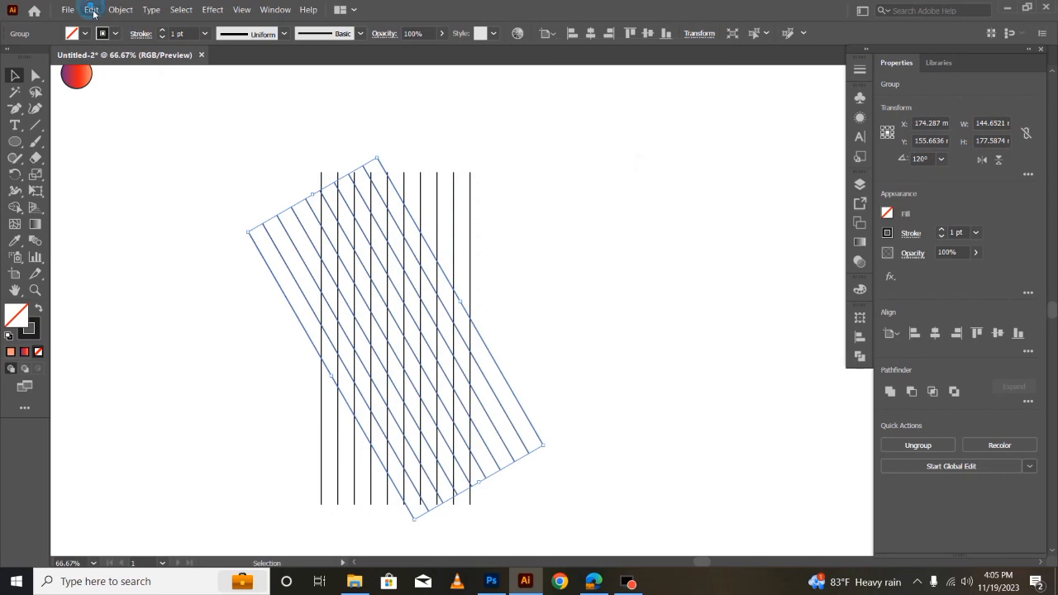
pyautogui.click(93, 9)
pyautogui.click(109, 72)
pyautogui.click(91, 9)
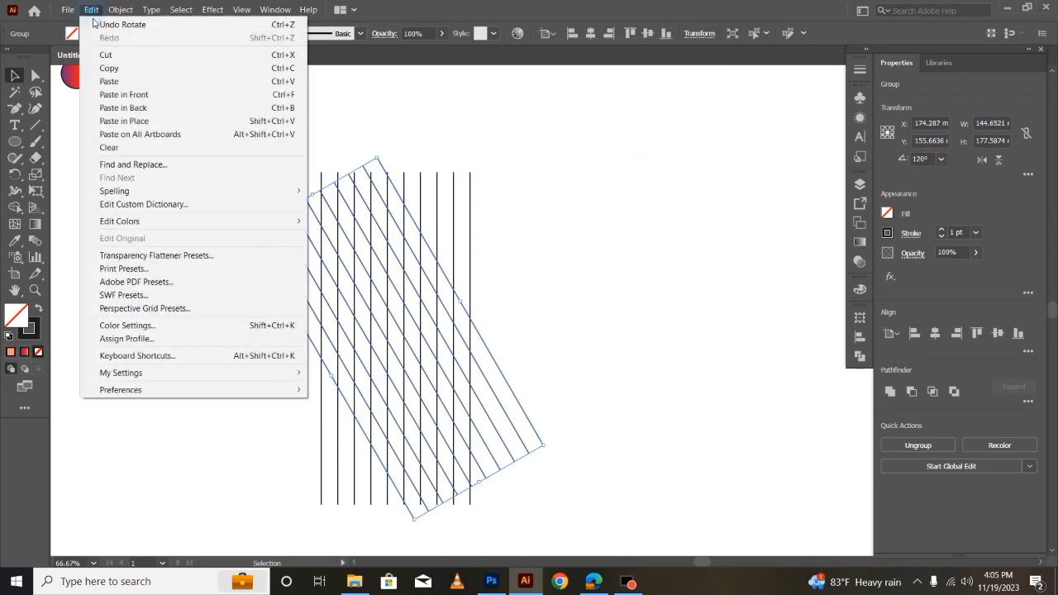
pyautogui.click(128, 95)
pyautogui.click(708, 37)
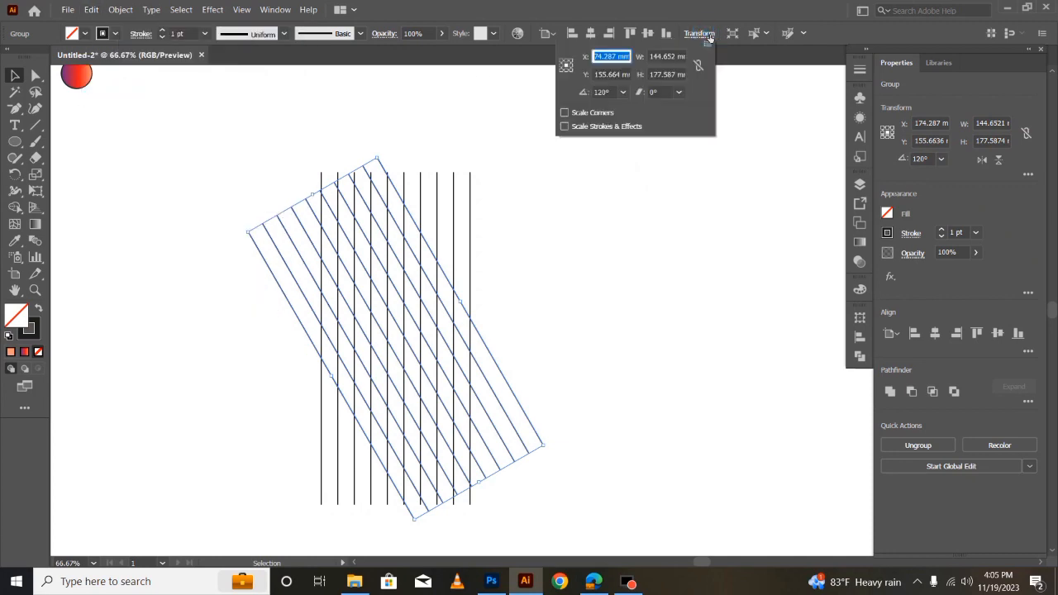
pyautogui.click(623, 92)
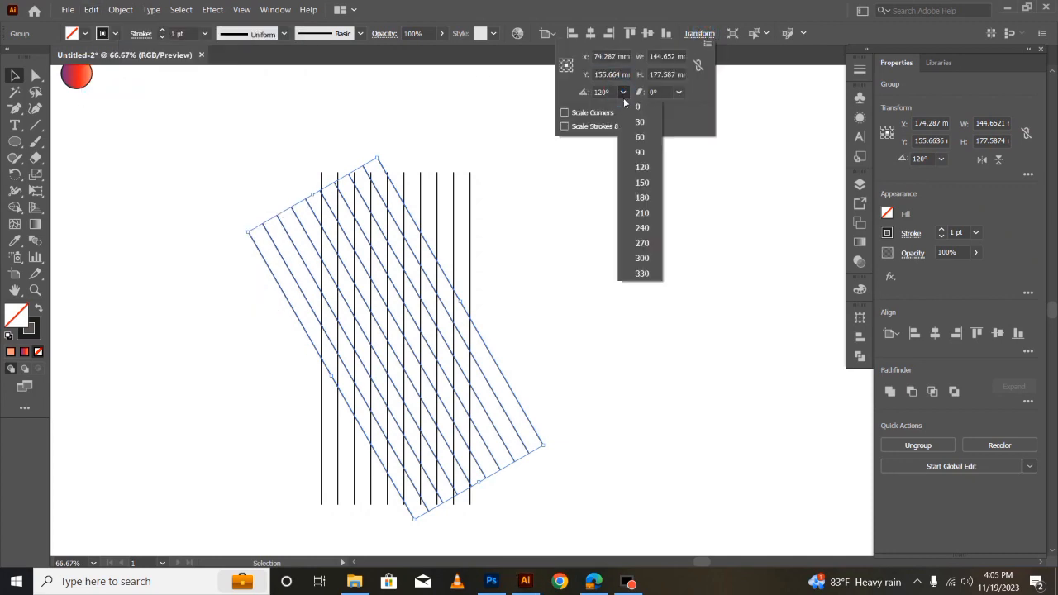
pyautogui.click(642, 227)
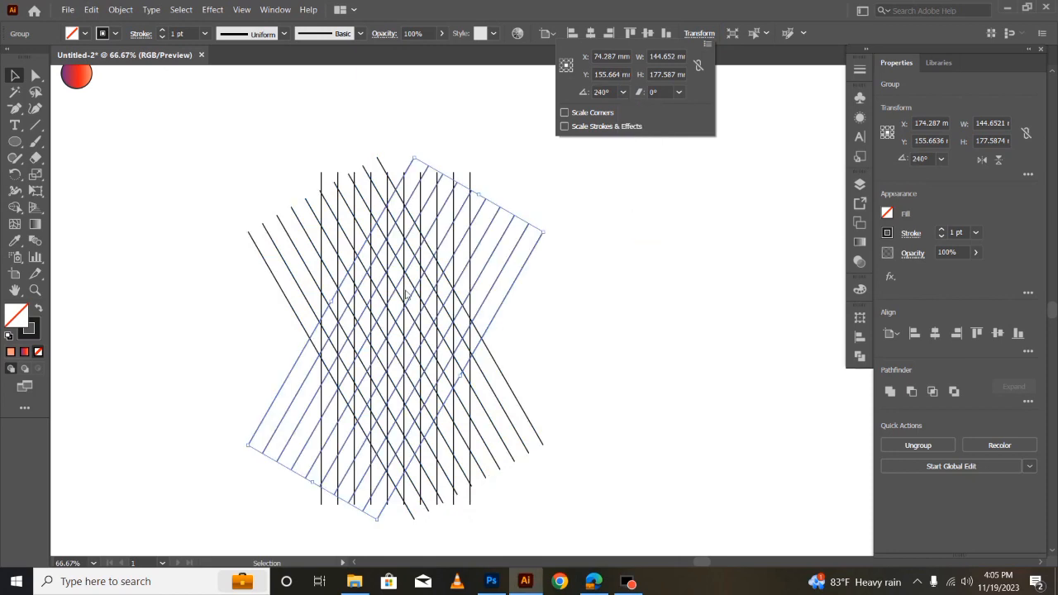
# - Rotate the original vertical line group around its center until its lines are horizontal, completing the triangular grid
pyautogui.click(99, 125)
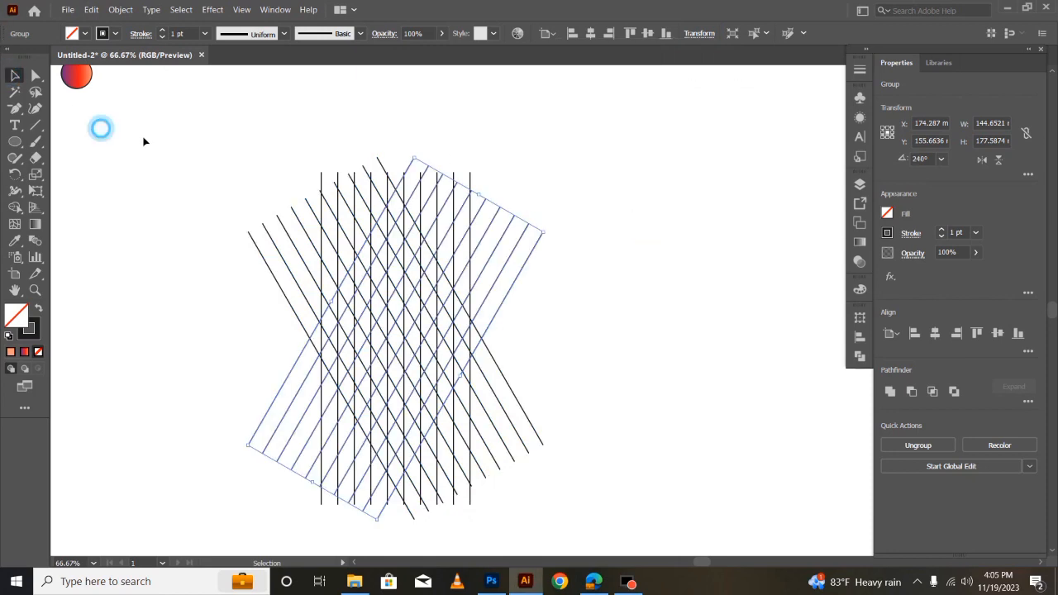
pyautogui.click(589, 121)
pyautogui.click(471, 175)
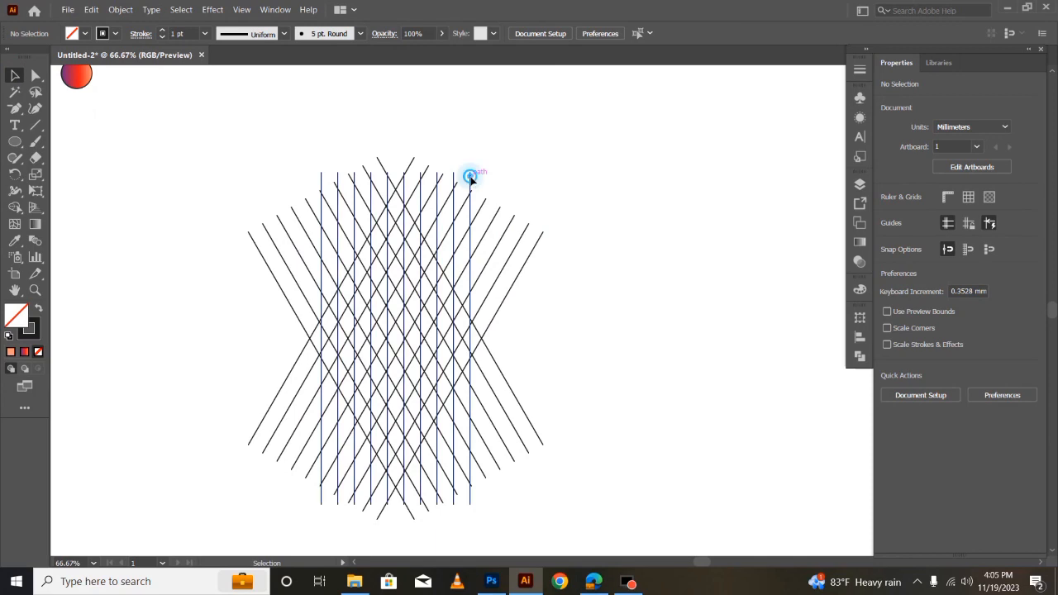
pyautogui.moveTo(477, 174); pyautogui.dragTo(574, 379)
# - Move the entire line grid about 57 mm to the right and slightly upward
pyautogui.click(99, 192)
pyautogui.moveTo(181, 165); pyautogui.dragTo(664, 470)
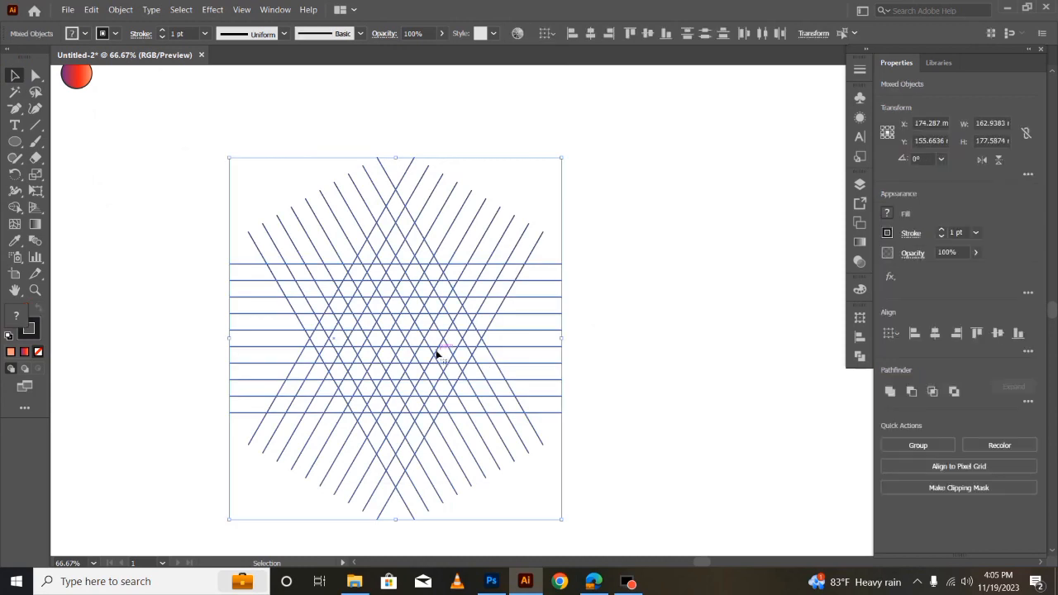
pyautogui.moveTo(436, 357); pyautogui.dragTo(553, 344)
pyautogui.click(211, 308)
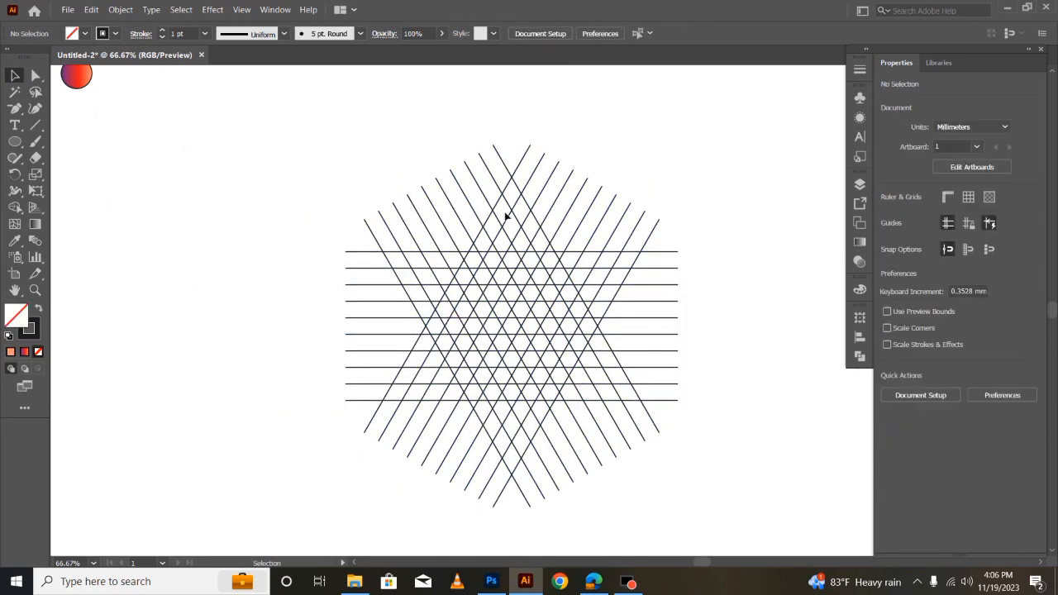
# - Select the entire grid for the Shape Builder tool and swap fill and stroke to get a black fill without stroke
pyautogui.moveTo(344, 167); pyautogui.dragTo(748, 541)
pyautogui.press('a')
pyautogui.hotkey('ctrl', '+')
pyautogui.hotkey('ctrl', '+')
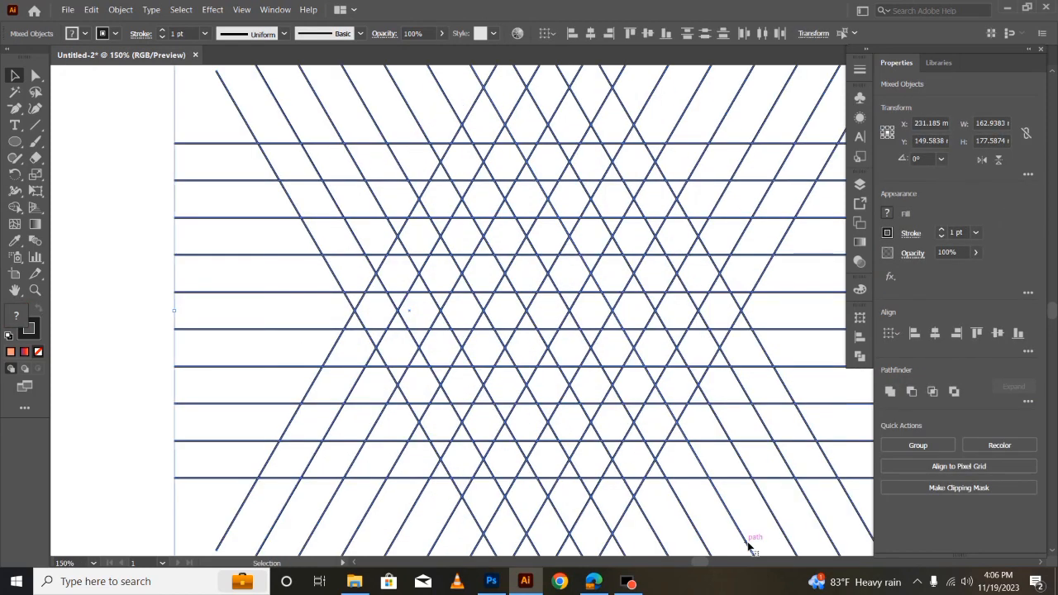
pyautogui.scroll(-1, 741, 538)
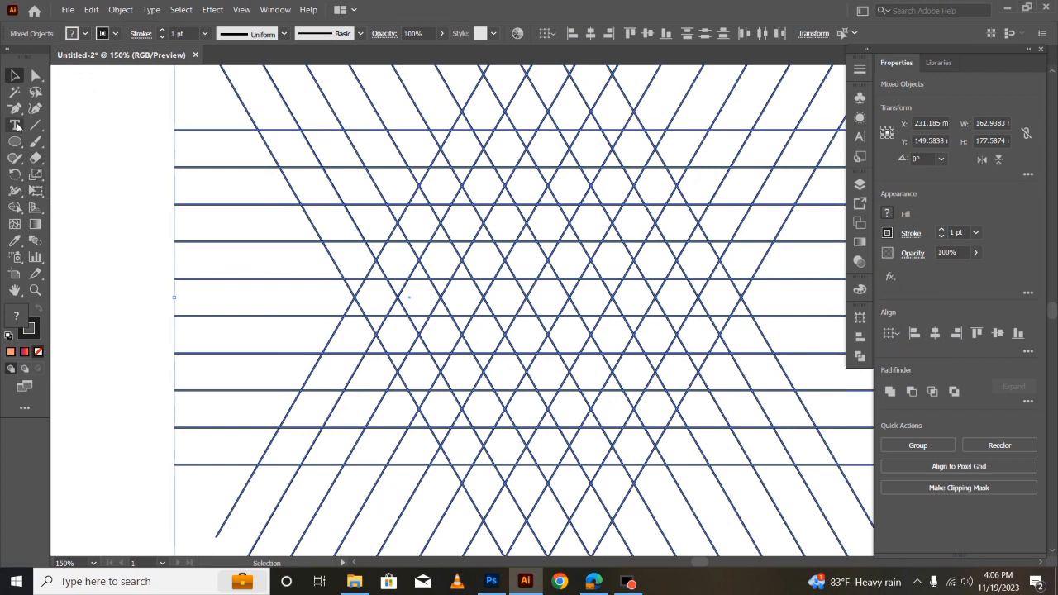
pyautogui.hotkey('shift', 'm')
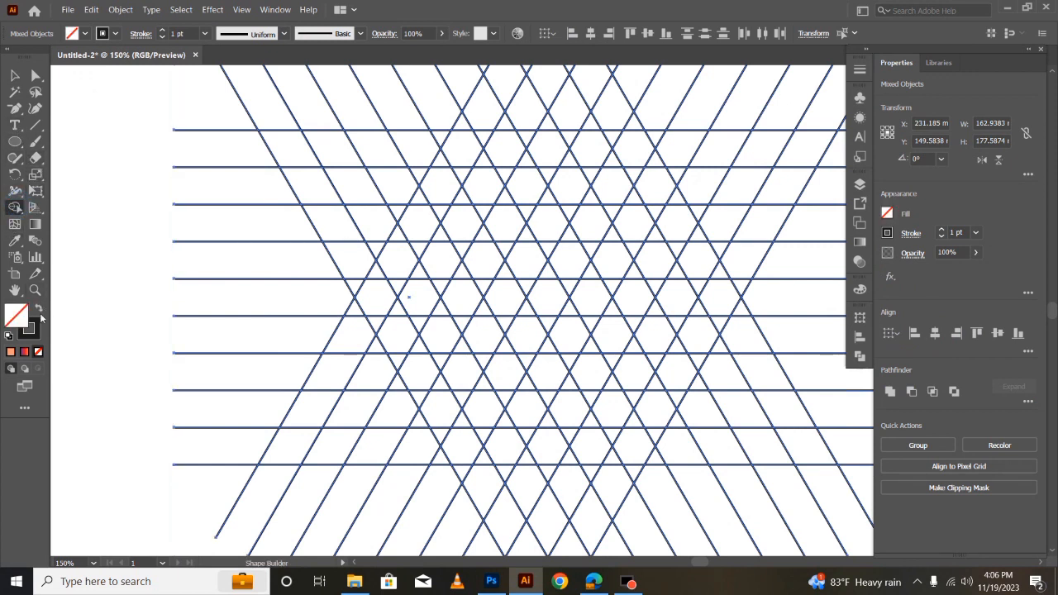
pyautogui.click(39, 309)
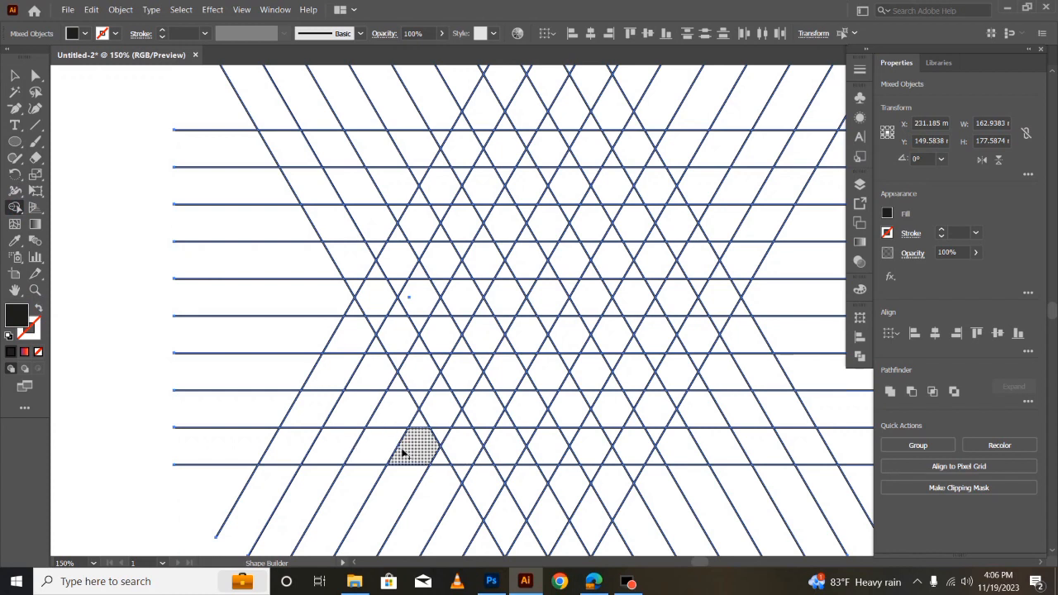
# - Try building a triangular A-shaped mark from the grid cells with Shape Builder, and undo the merged shapes
pyautogui.moveTo(381, 453)
pyautogui.mouseDown()
pyautogui.moveTo(453, 452)
pyautogui.moveTo(442, 444)
pyautogui.moveTo(477, 440)
pyautogui.moveTo(540, 311)
pyautogui.moveTo(502, 215)
pyautogui.moveTo(471, 285)
pyautogui.moveTo(400, 383)
pyautogui.moveTo(429, 370)
pyautogui.moveTo(491, 262)
pyautogui.mouseUp()
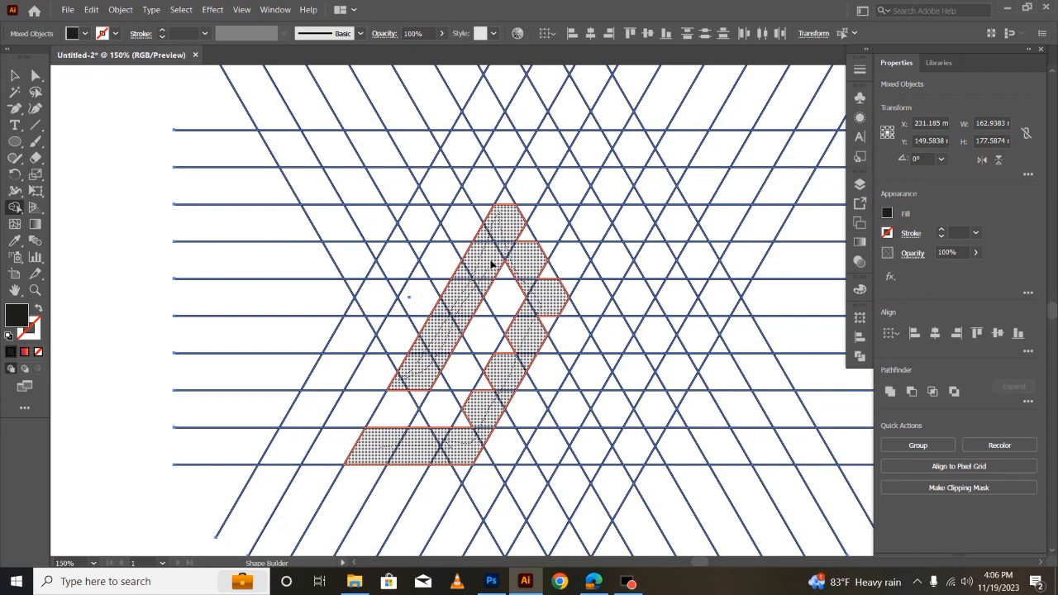
pyautogui.moveTo(506, 211)
pyautogui.mouseDown()
pyautogui.moveTo(553, 289)
pyautogui.moveTo(535, 343)
pyautogui.moveTo(511, 353)
pyautogui.mouseUp()
pyautogui.moveTo(486, 388)
pyautogui.mouseDown()
pyautogui.moveTo(463, 435)
pyautogui.moveTo(536, 289)
pyautogui.moveTo(546, 294)
pyautogui.moveTo(543, 278)
pyautogui.moveTo(590, 352)
pyautogui.moveTo(568, 357)
pyautogui.mouseUp()
pyautogui.moveTo(604, 395)
pyautogui.mouseDown()
pyautogui.moveTo(615, 419)
pyautogui.moveTo(615, 404)
pyautogui.moveTo(591, 398)
pyautogui.moveTo(618, 430)
pyautogui.moveTo(635, 420)
pyautogui.moveTo(653, 458)
pyautogui.moveTo(617, 433)
pyautogui.moveTo(626, 457)
pyautogui.moveTo(563, 457)
pyautogui.moveTo(552, 423)
pyautogui.moveTo(523, 459)
pyautogui.moveTo(586, 444)
pyautogui.mouseUp()
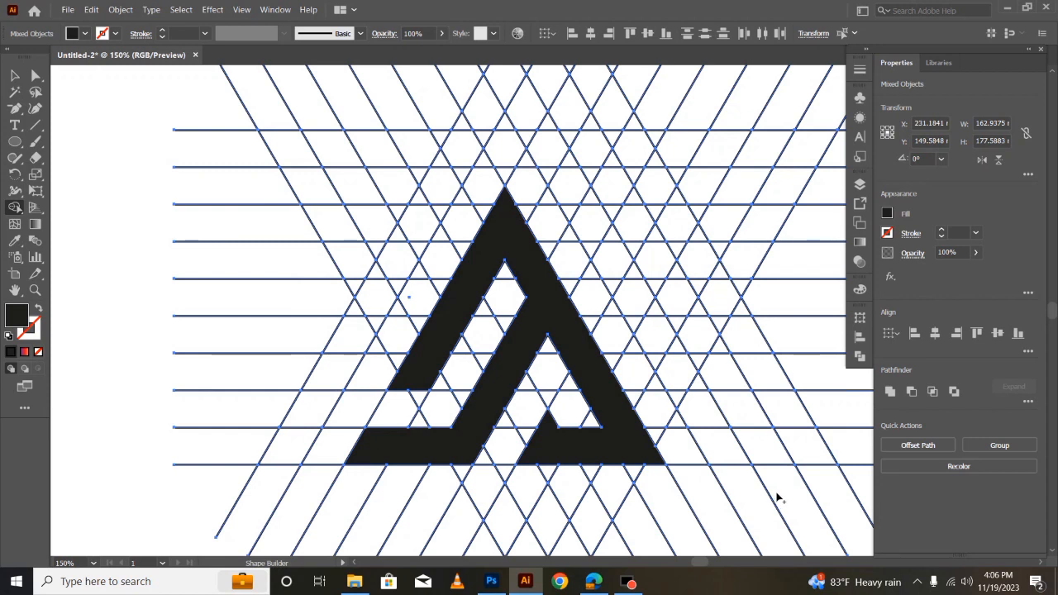
pyautogui.hotkey('ctrl', 'z')
pyautogui.hotkey('ctrl', 'z')
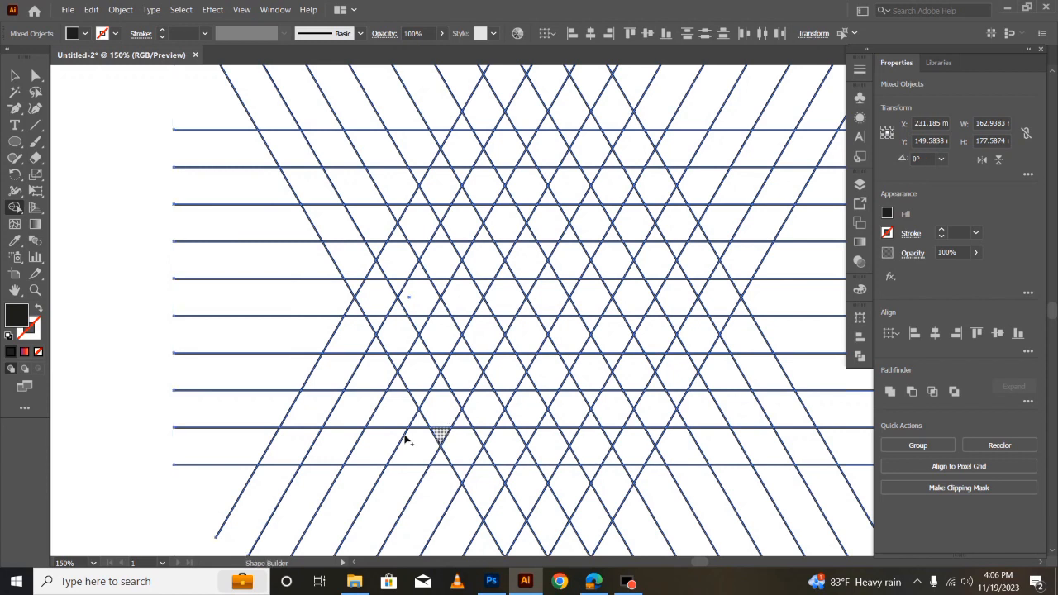
# - Merge grid cells into the mark's inner diagonal stroke with its left foot and the hooked lower-right base
pyautogui.moveTo(379, 451)
pyautogui.mouseDown()
pyautogui.moveTo(456, 454)
pyautogui.moveTo(441, 437)
pyautogui.moveTo(454, 455)
pyautogui.moveTo(469, 449)
pyautogui.moveTo(544, 325)
pyautogui.mouseUp()
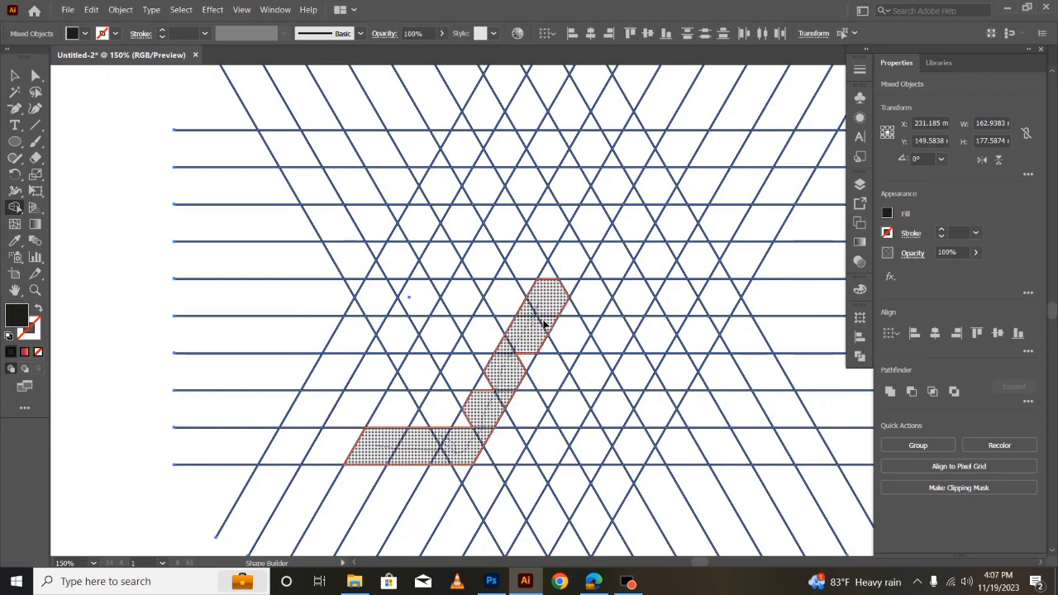
pyautogui.moveTo(514, 371)
pyautogui.mouseDown()
pyautogui.moveTo(461, 427)
pyautogui.moveTo(510, 388)
pyautogui.moveTo(557, 287)
pyautogui.moveTo(547, 298)
pyautogui.moveTo(545, 286)
pyautogui.moveTo(536, 316)
pyautogui.mouseUp()
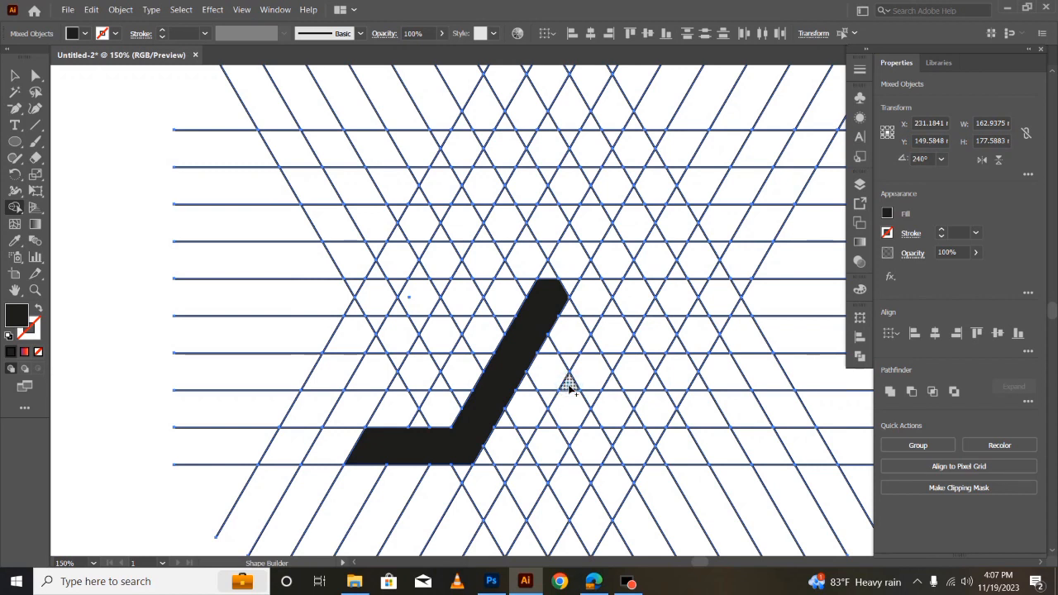
pyautogui.moveTo(567, 411)
pyautogui.mouseDown()
pyautogui.moveTo(606, 455)
pyautogui.moveTo(679, 458)
pyautogui.moveTo(529, 163)
pyautogui.moveTo(492, 257)
pyautogui.moveTo(398, 384)
pyautogui.moveTo(419, 382)
pyautogui.moveTo(449, 354)
pyautogui.moveTo(488, 267)
pyautogui.moveTo(486, 229)
pyautogui.moveTo(528, 205)
pyautogui.moveTo(562, 262)
pyautogui.moveTo(546, 279)
pyautogui.moveTo(576, 292)
pyautogui.moveTo(626, 374)
pyautogui.moveTo(653, 384)
pyautogui.moveTo(681, 432)
pyautogui.moveTo(642, 428)
pyautogui.moveTo(666, 436)
pyautogui.moveTo(683, 475)
pyautogui.mouseUp()
pyautogui.hotkey('ctrl', 'z')
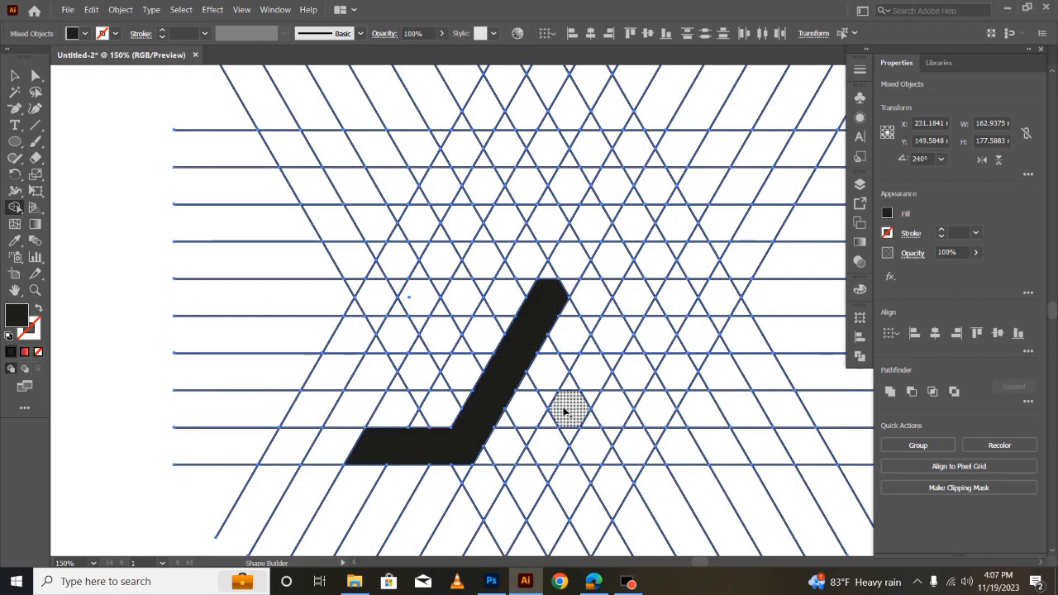
pyautogui.moveTo(571, 384)
pyautogui.mouseDown()
pyautogui.moveTo(599, 448)
pyautogui.moveTo(679, 457)
pyautogui.moveTo(652, 413)
pyautogui.moveTo(679, 431)
pyautogui.moveTo(666, 443)
pyautogui.moveTo(609, 438)
pyautogui.moveTo(668, 446)
pyautogui.moveTo(579, 438)
pyautogui.mouseUp()
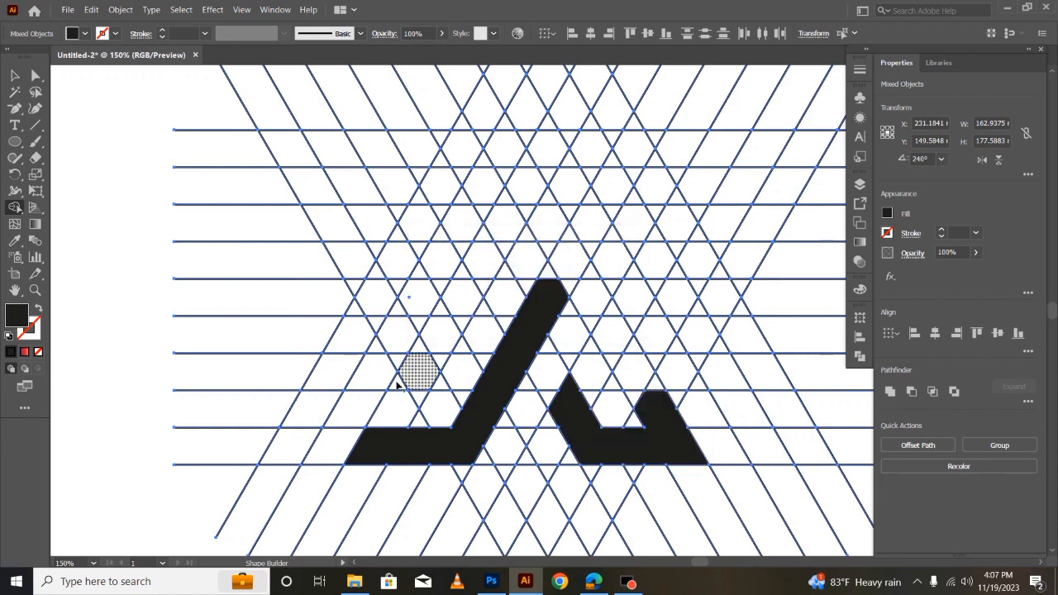
# - Merge grid cells into the outer left leg, pointed apex and right leg, joining them to the diagonal and base
pyautogui.moveTo(390, 378)
pyautogui.mouseDown()
pyautogui.moveTo(450, 331)
pyautogui.moveTo(547, 126)
pyautogui.moveTo(591, 222)
pyautogui.mouseUp()
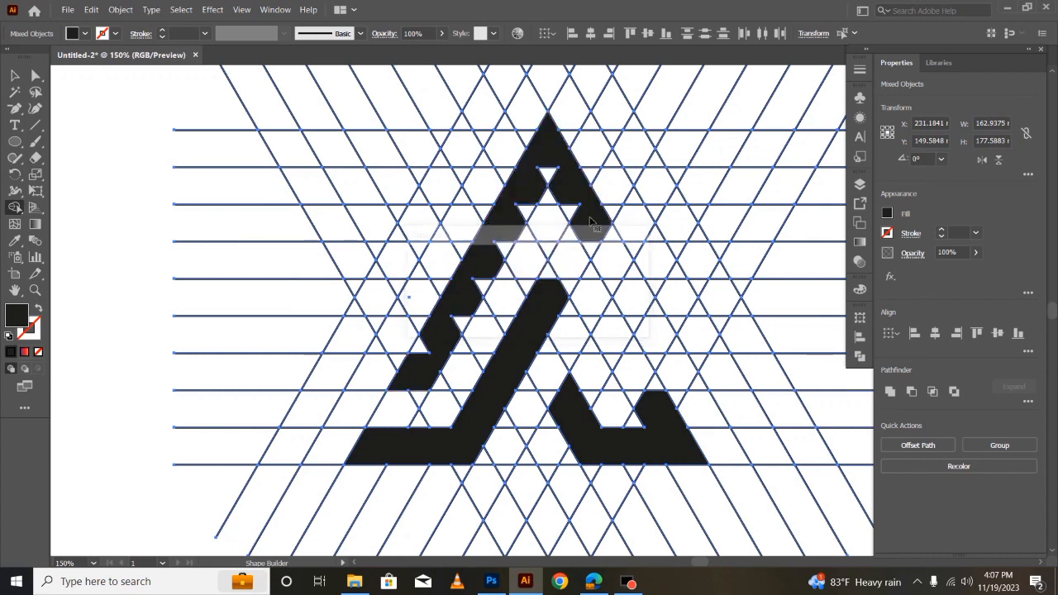
pyautogui.moveTo(407, 390)
pyautogui.mouseDown()
pyautogui.moveTo(528, 168)
pyautogui.moveTo(556, 244)
pyautogui.moveTo(652, 390)
pyautogui.moveTo(640, 401)
pyautogui.moveTo(634, 351)
pyautogui.moveTo(659, 407)
pyautogui.moveTo(629, 340)
pyautogui.moveTo(605, 336)
pyautogui.moveTo(562, 279)
pyautogui.moveTo(548, 284)
pyautogui.moveTo(562, 233)
pyautogui.moveTo(536, 210)
pyautogui.moveTo(504, 232)
pyautogui.moveTo(491, 279)
pyautogui.moveTo(428, 361)
pyautogui.mouseUp()
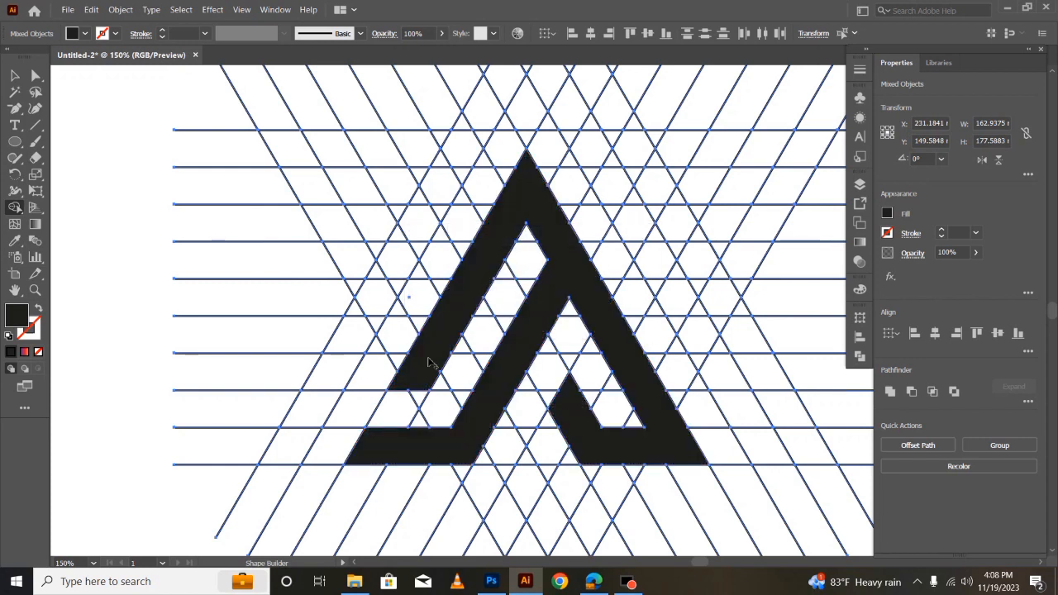
pyautogui.click(12, 75)
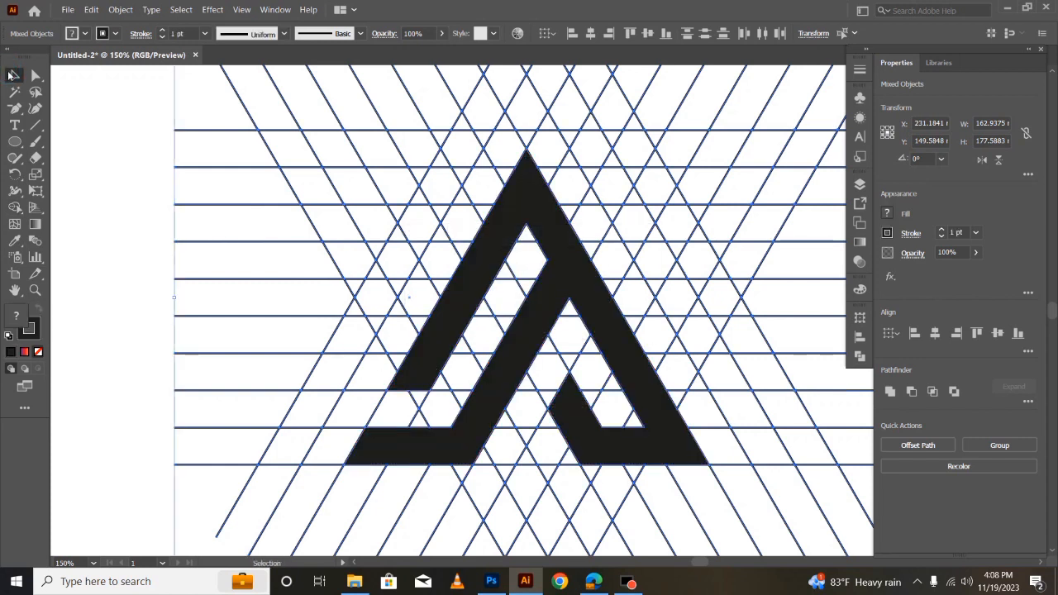
pyautogui.hotkey('ctrl', '1')
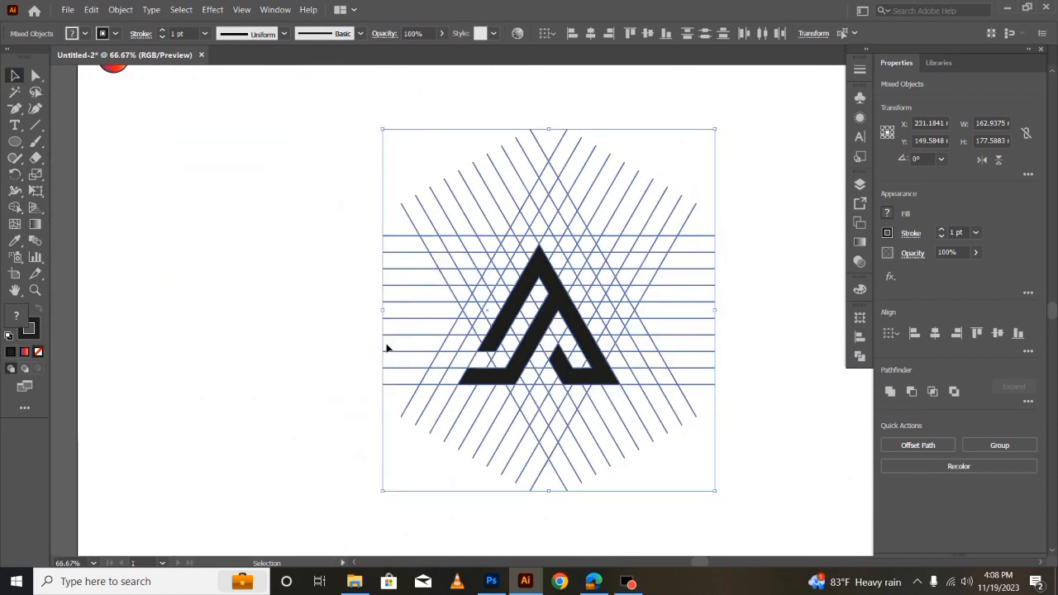
# - Ungroup the merged artwork and cut the black A-shaped mark out of the line grid
pyautogui.click(305, 338)
pyautogui.click(499, 307)
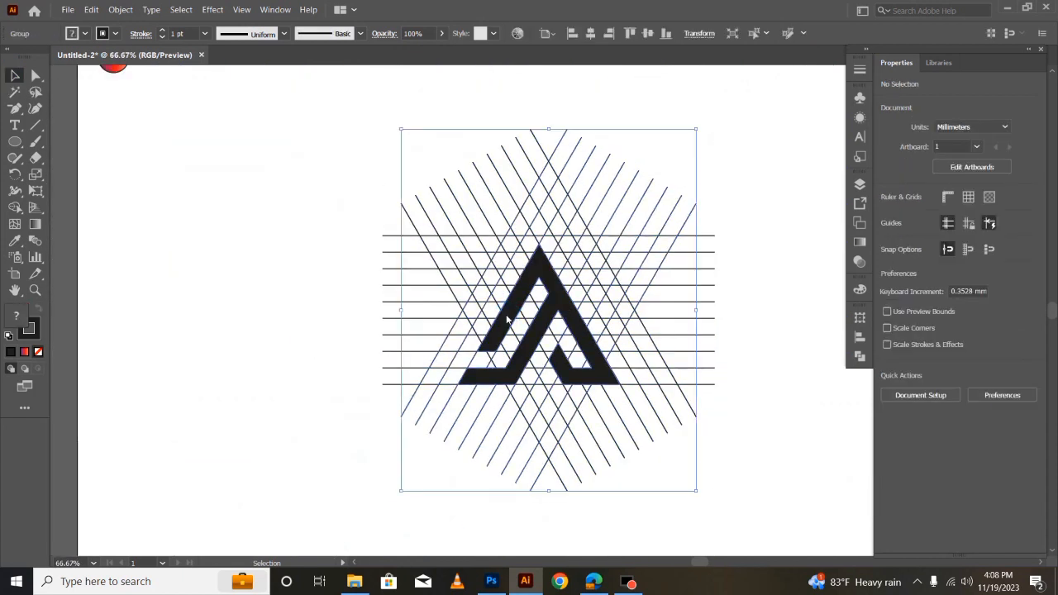
pyautogui.rightClick(506, 317)
pyautogui.click(309, 391)
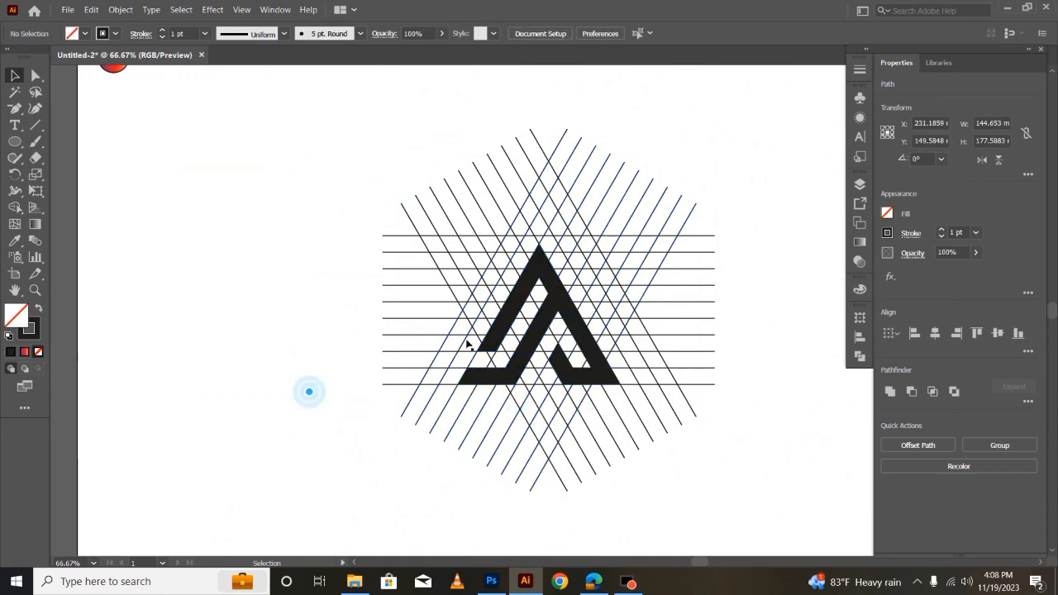
pyautogui.click(497, 335)
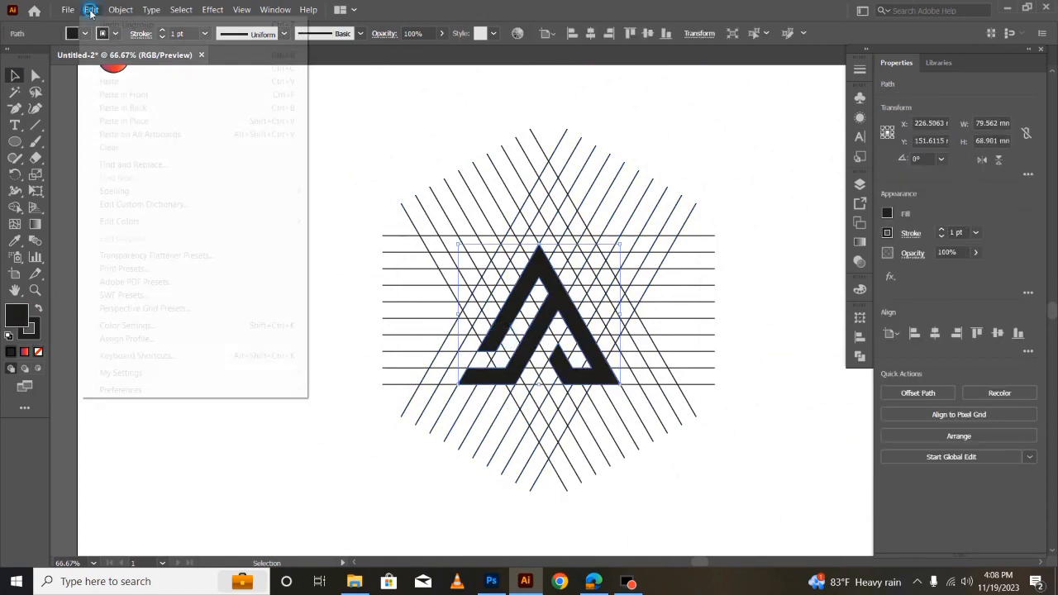
pyautogui.click(90, 10)
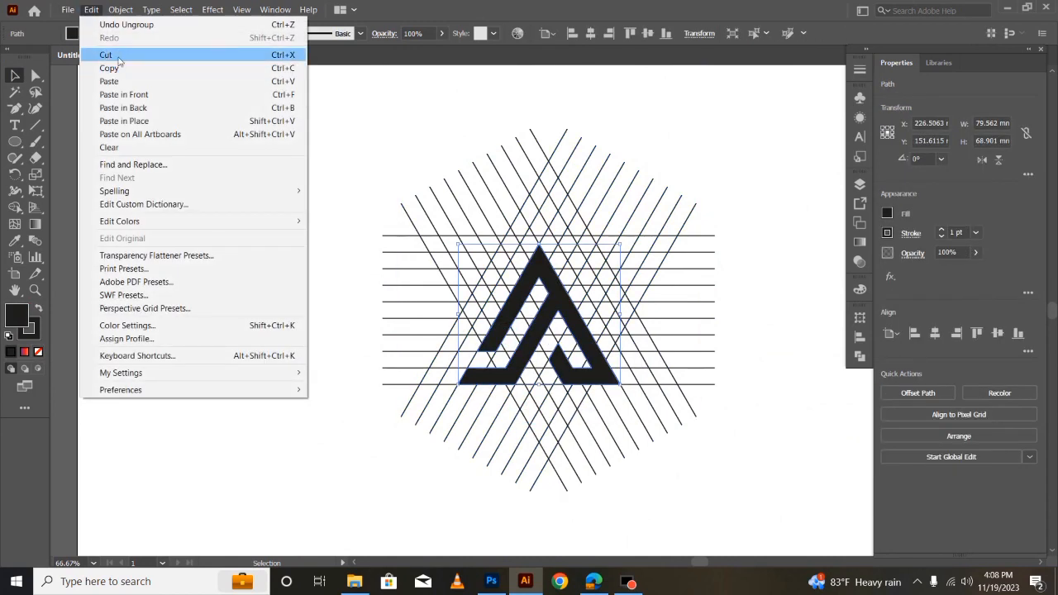
pyautogui.click(119, 54)
# - Delete all the remaining grid lines from the artboard
pyautogui.click(283, 321)
pyautogui.moveTo(323, 163); pyautogui.dragTo(763, 500)
pyautogui.press('Delete')
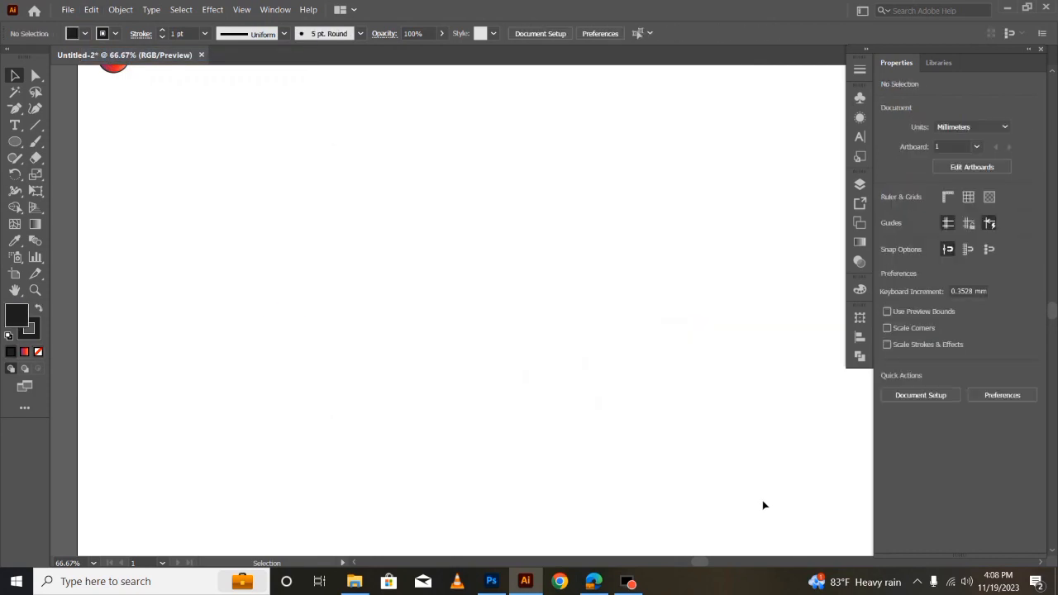
# - Paste the cut mark back onto the empty artboard and move it up and to the left
pyautogui.click(88, 10)
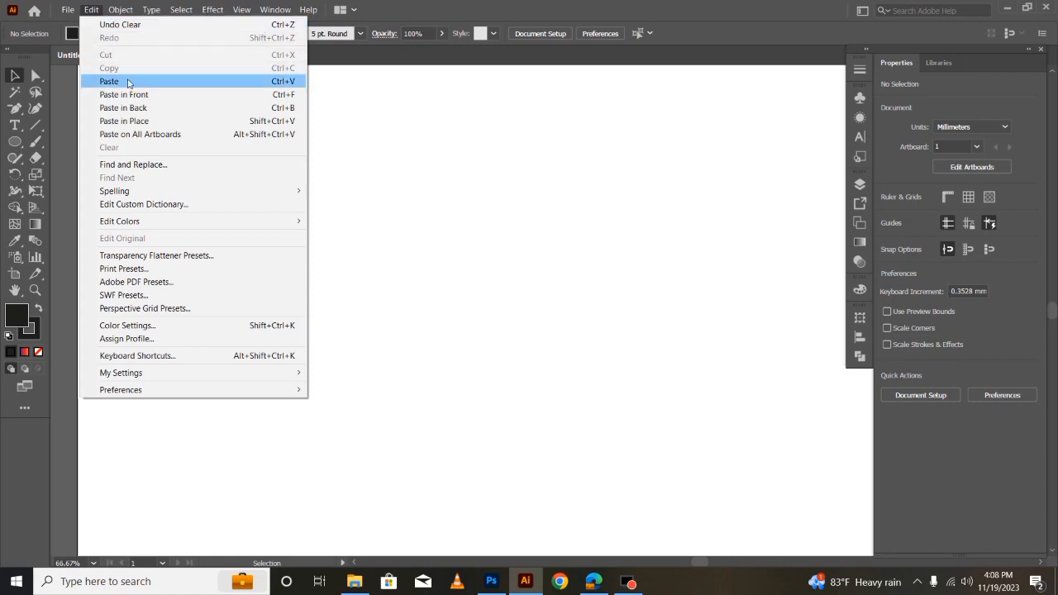
pyautogui.click(139, 105)
pyautogui.click(420, 435)
pyautogui.moveTo(403, 252); pyautogui.dragTo(598, 432)
pyautogui.moveTo(547, 324); pyautogui.dragTo(481, 265)
pyautogui.hotkey('ctrl', '=')
pyautogui.hotkey('ctrl', '=')
pyautogui.press('v')
pyautogui.scroll(-2, 503, 290)
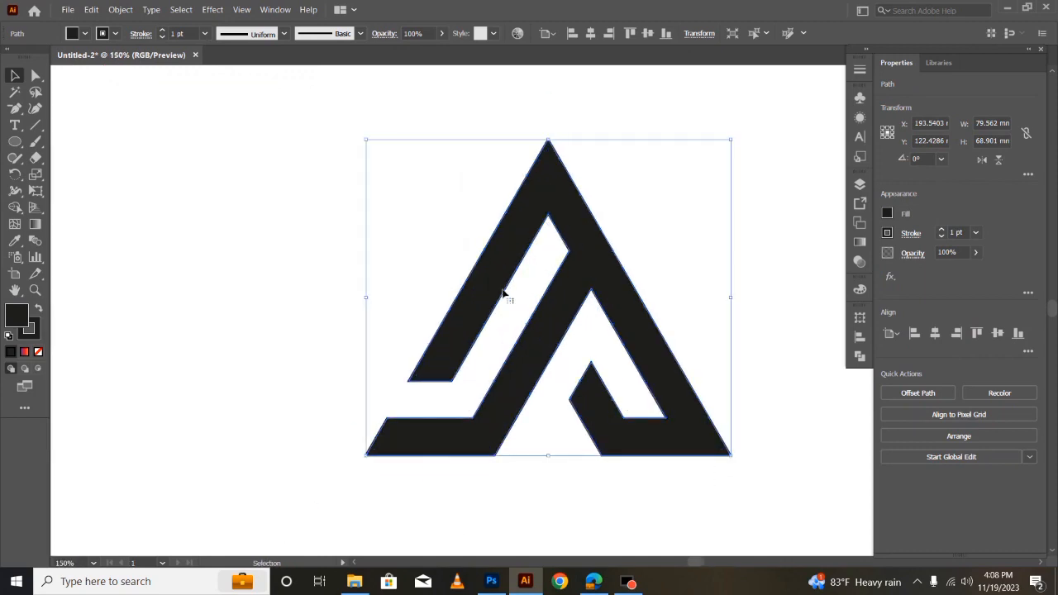
pyautogui.click(661, 503)
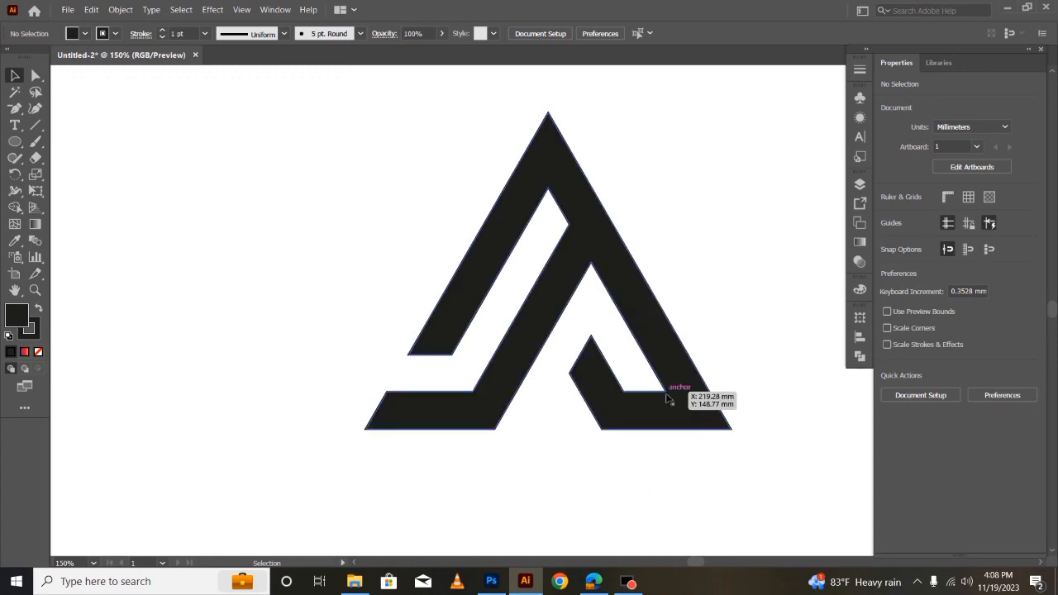
# - Draw a vertical line about 89 mm long to the left of the mark and set its angle to 120°
pyautogui.click(36, 126)
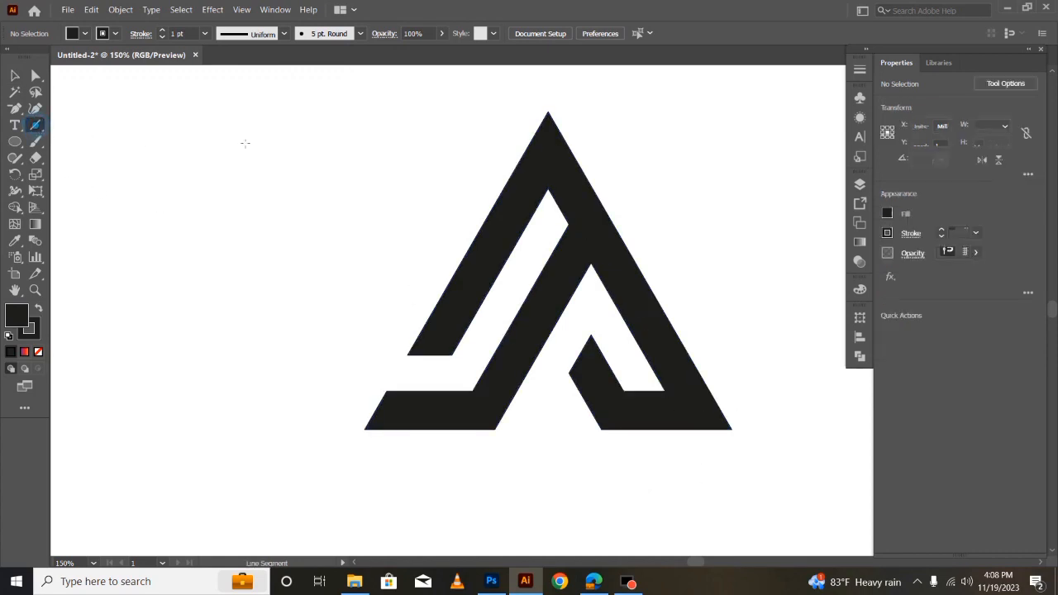
pyautogui.moveTo(193, 102); pyautogui.dragTo(195, 509)
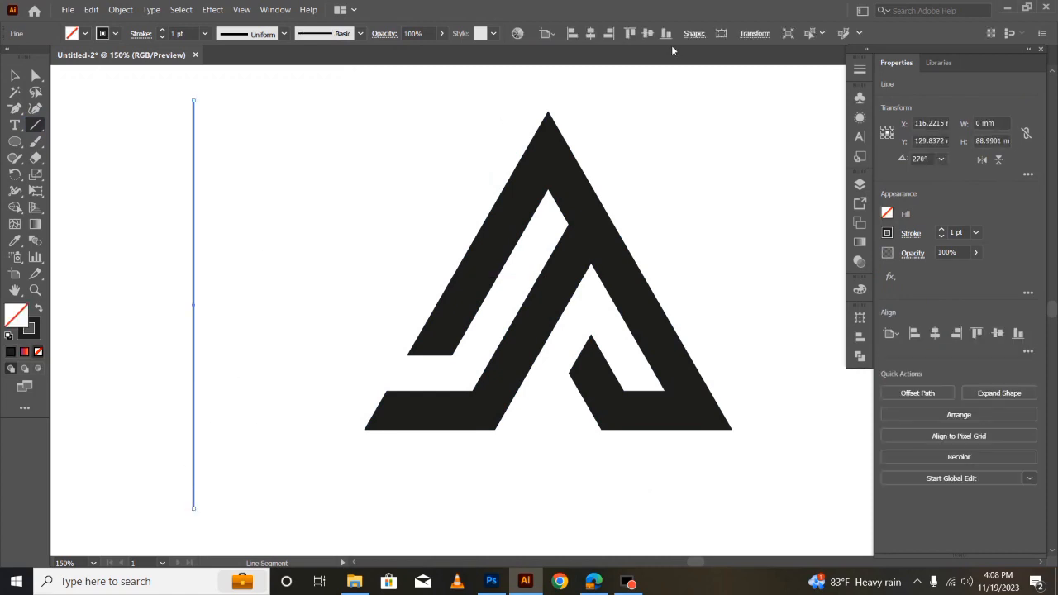
pyautogui.click(756, 37)
pyautogui.click(677, 92)
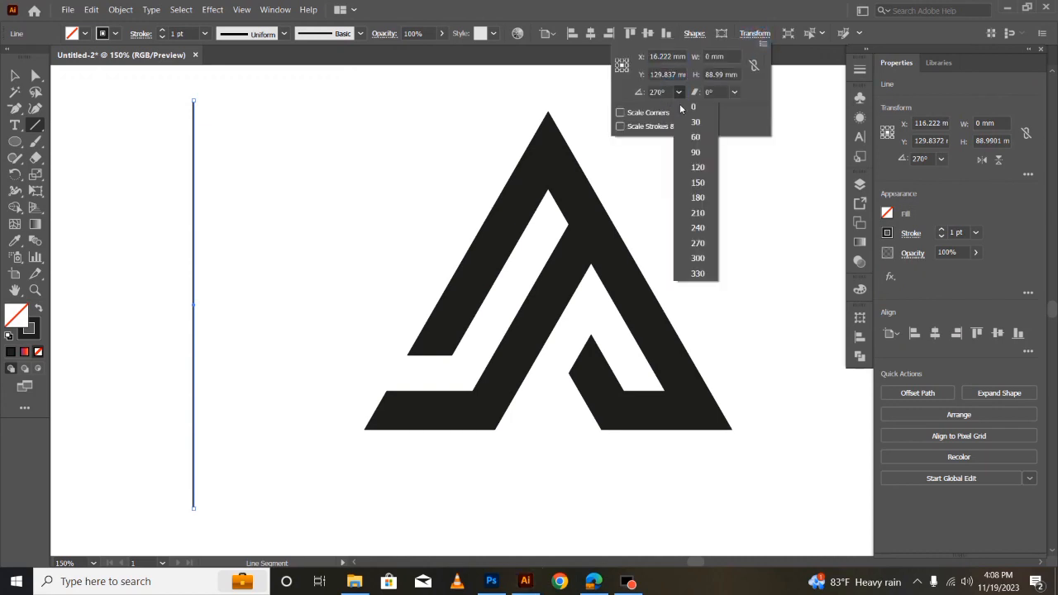
pyautogui.click(698, 167)
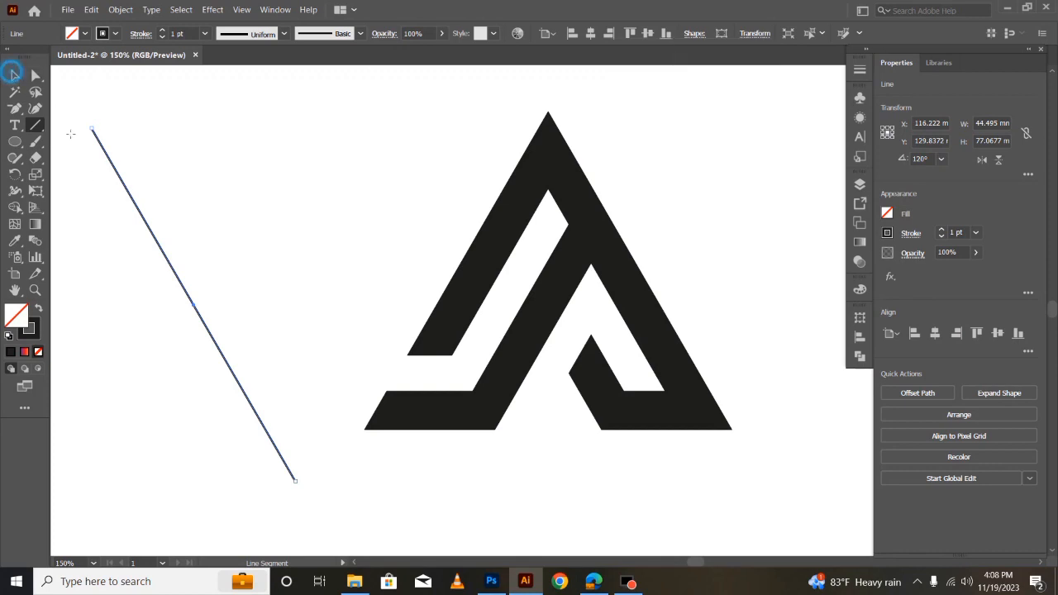
# - Place a copy of the slanted line along the right leg's outer edge and the original along its inner edge
pyautogui.click(14, 75)
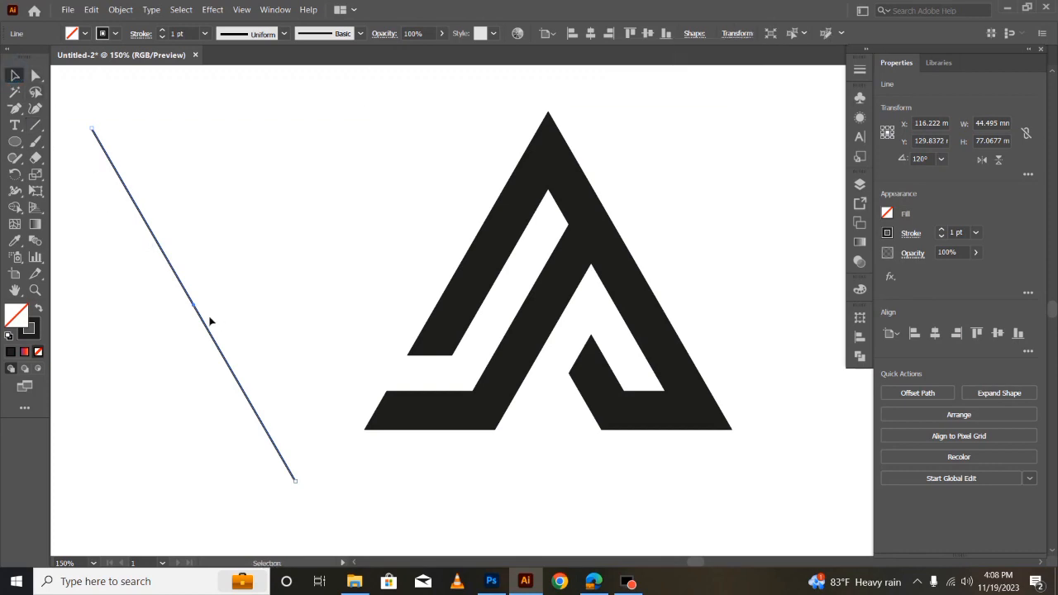
pyautogui.moveTo(201, 320); pyautogui.dragTo(636, 270)
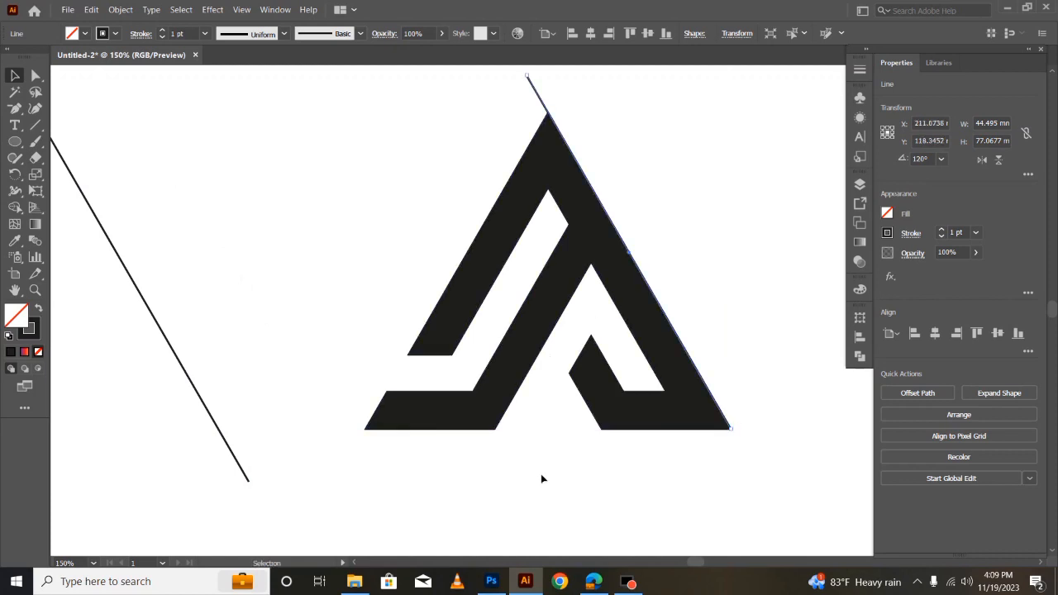
pyautogui.moveTo(186, 360); pyautogui.dragTo(612, 284)
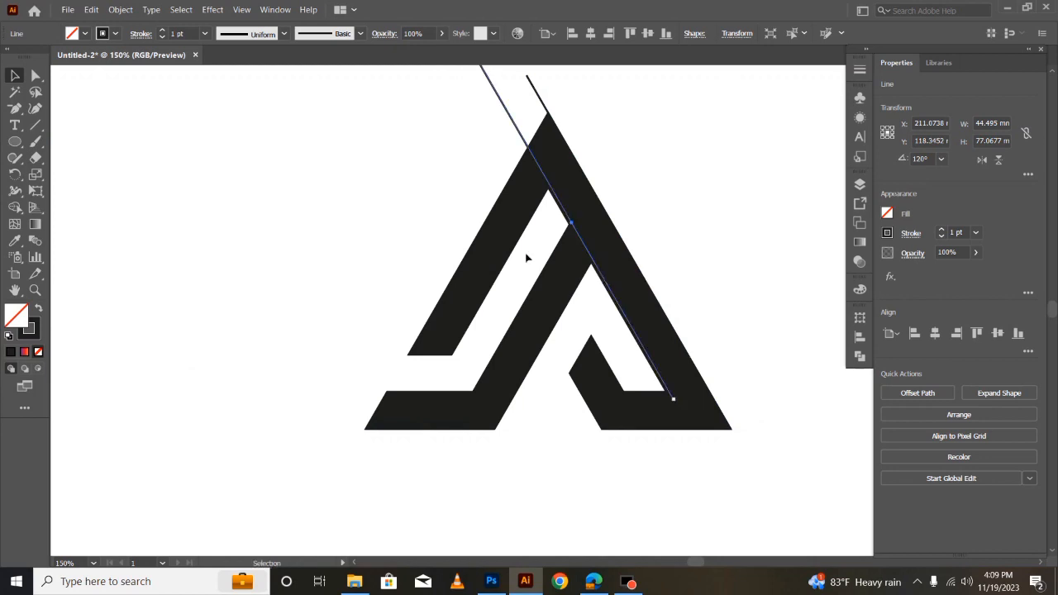
# - Set the inner line's stroke to white and align it exactly with the right leg's inner edge down to the base
pyautogui.click(116, 33)
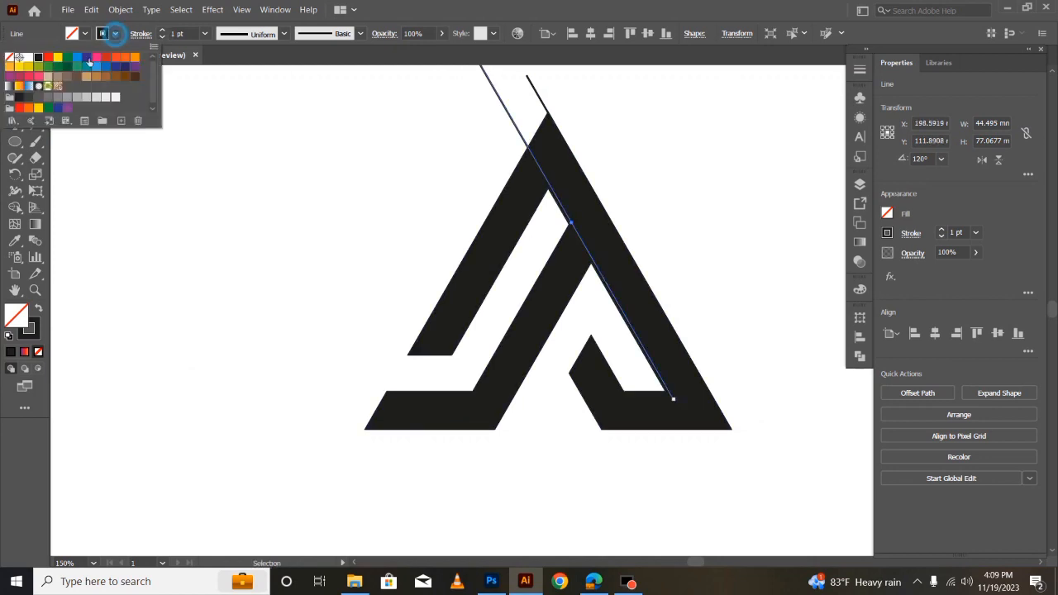
pyautogui.click(29, 57)
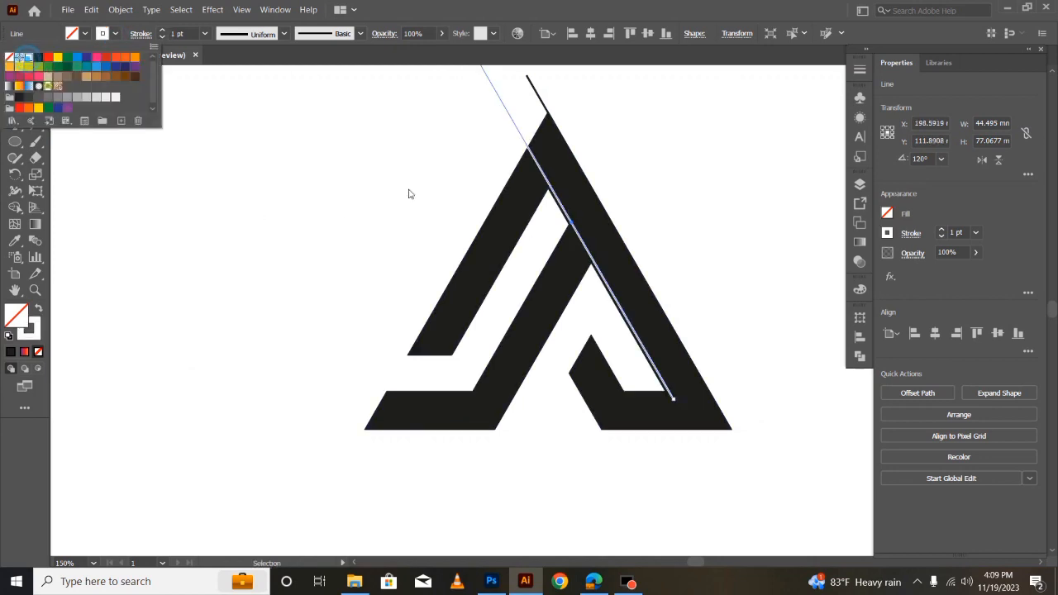
pyautogui.click(454, 152)
pyautogui.moveTo(514, 124); pyautogui.dragTo(527, 153)
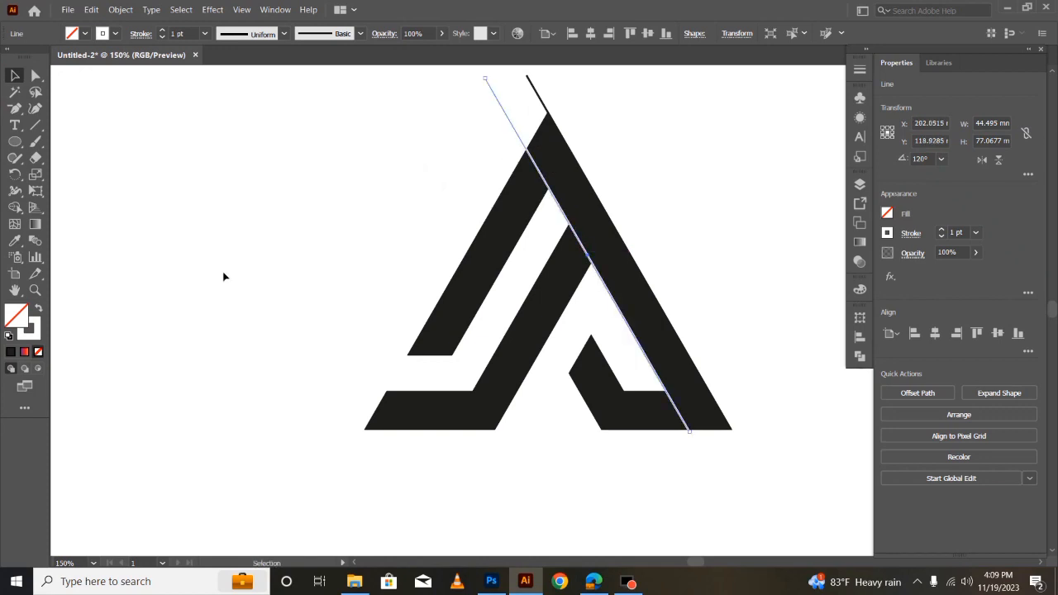
pyautogui.scroll(1, 228, 281)
pyautogui.click(257, 293)
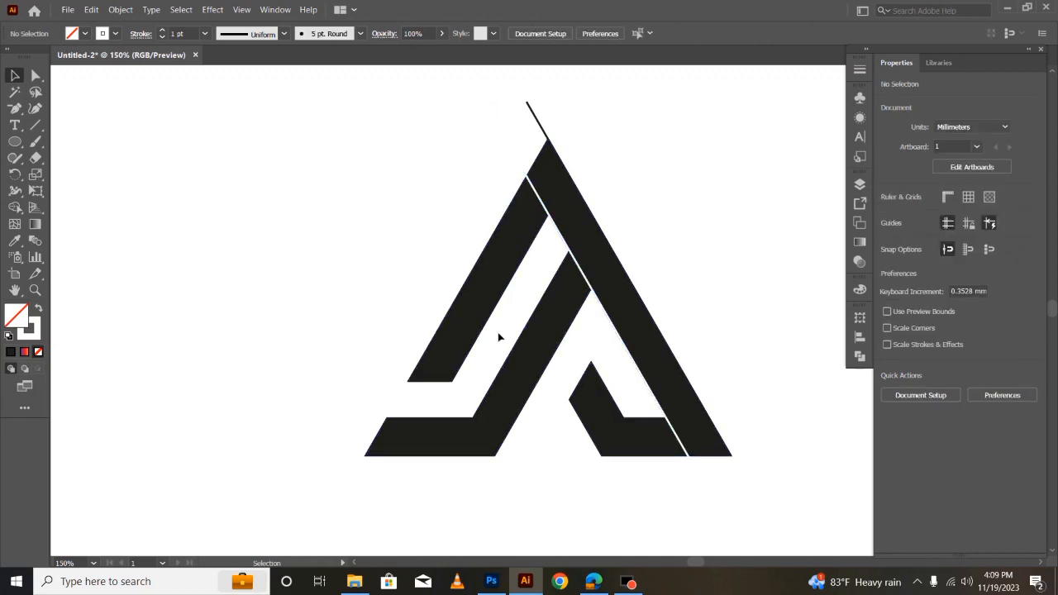
# - Copy the white line horizontally to about the middle of the right leg, splitting it into two strips
pyautogui.moveTo(613, 325)
pyautogui.mouseDown()
pyautogui.moveTo(647, 326)
pyautogui.moveTo(632, 325)
pyautogui.mouseUp()
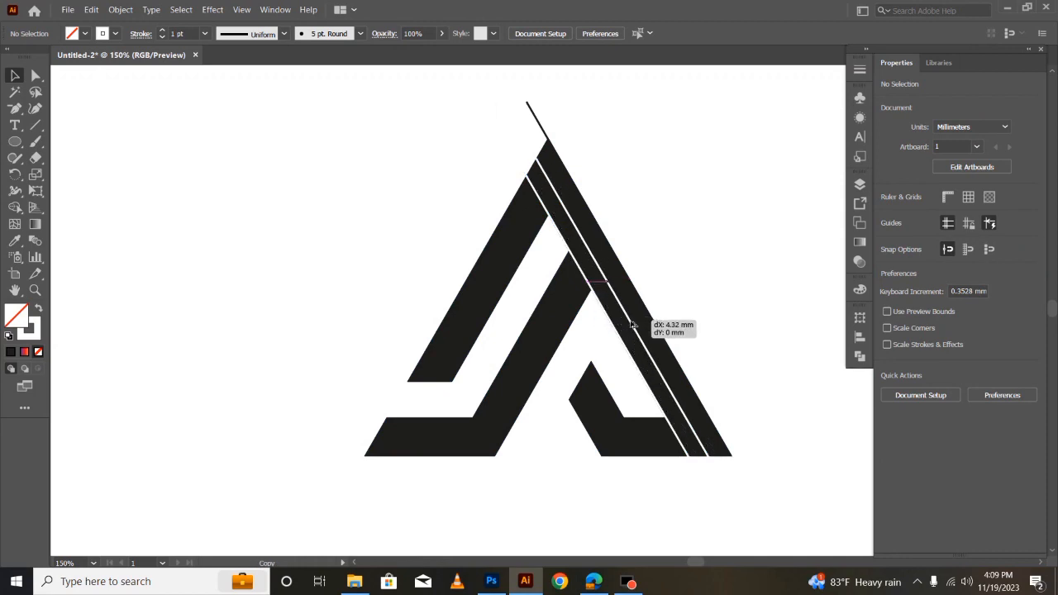
pyautogui.moveTo(633, 324); pyautogui.dragTo(635, 324)
pyautogui.click(259, 250)
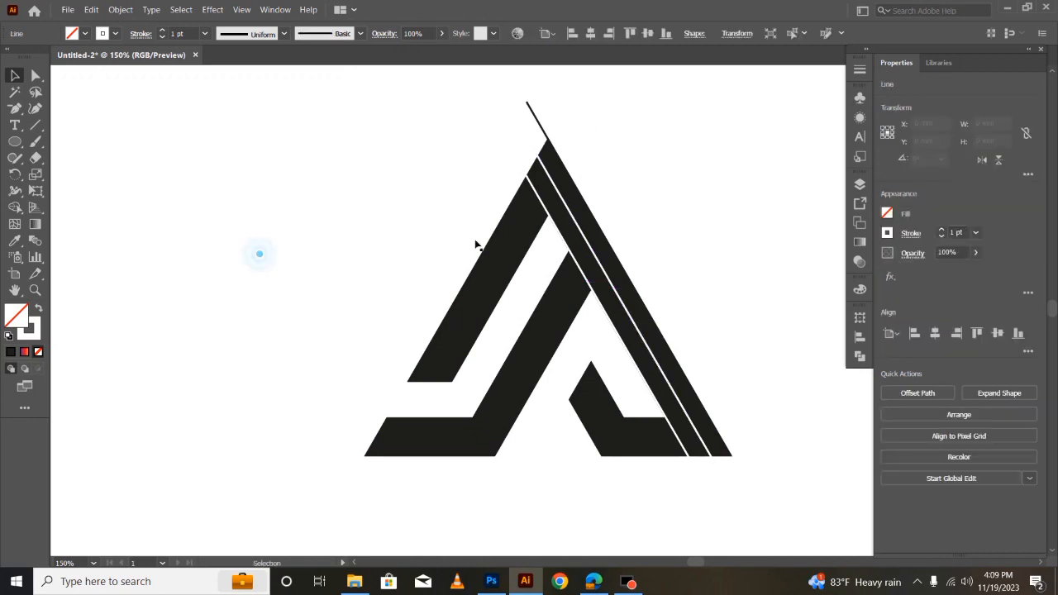
# - Select the mark together with all three slanted lines for the Shape Builder tool
pyautogui.moveTo(280, 91); pyautogui.dragTo(763, 489)
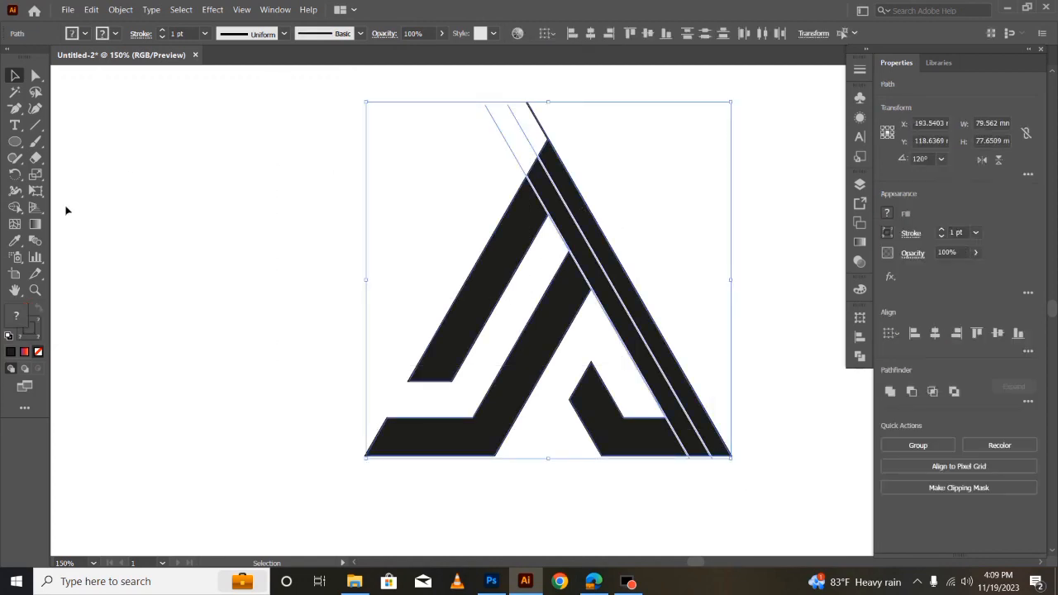
pyautogui.click(14, 205)
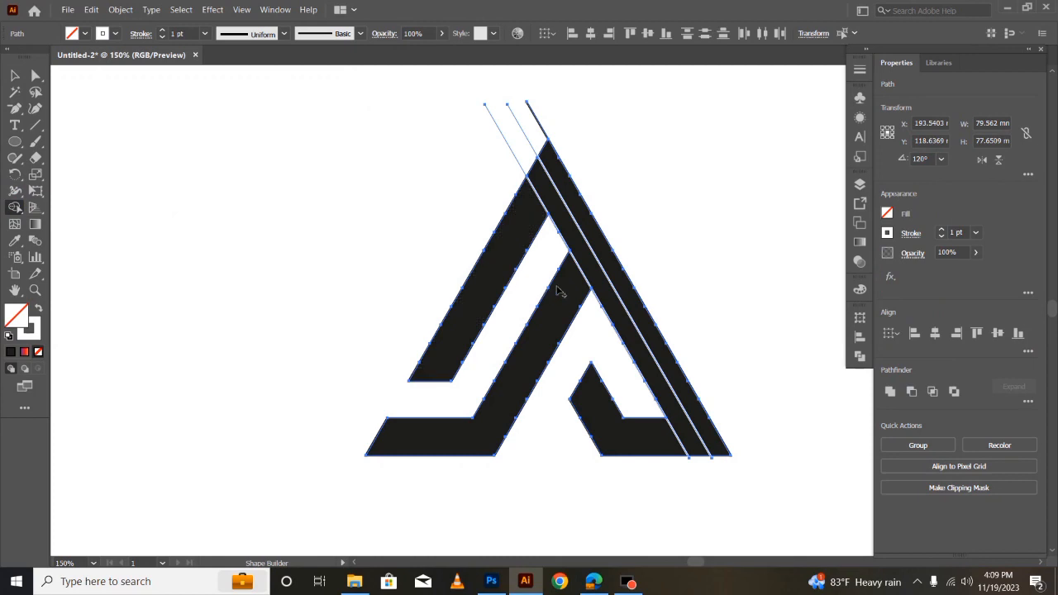
# - Try extracting the strip between the two white lines with Shape Builder and undo it
pyautogui.keyDown('alt'); pyautogui.click(571, 235); pyautogui.keyUp('alt')
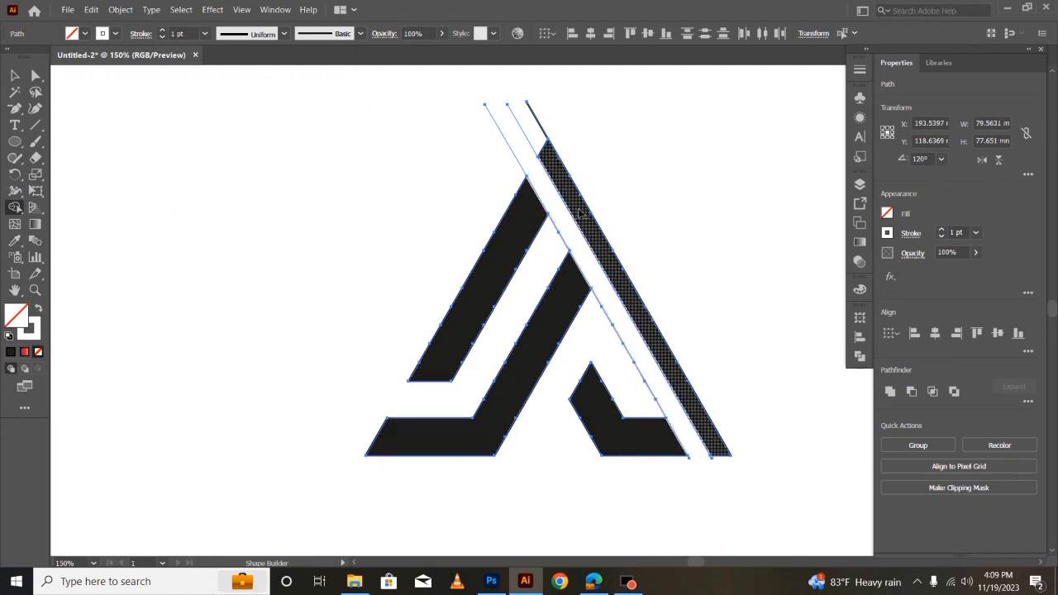
pyautogui.hotkey('ctrl', 'z')
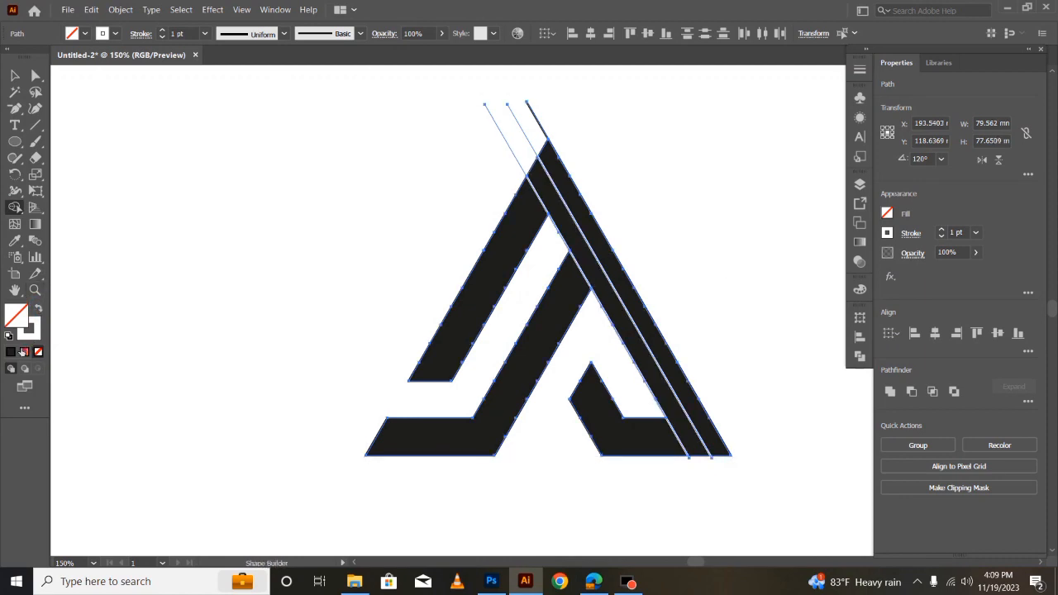
pyautogui.click(39, 310)
pyautogui.click(23, 317)
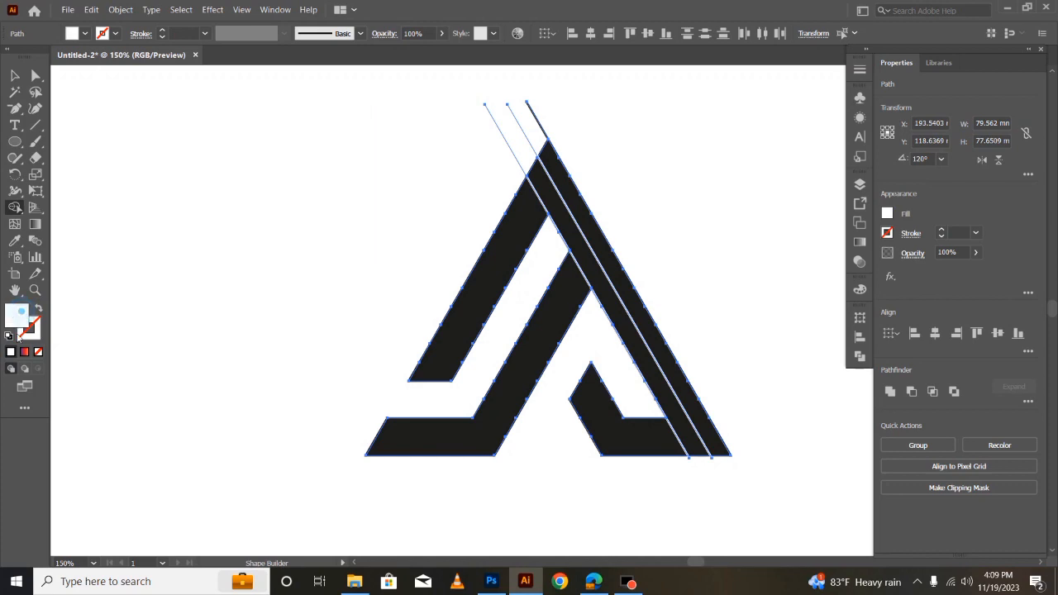
pyautogui.click(39, 308)
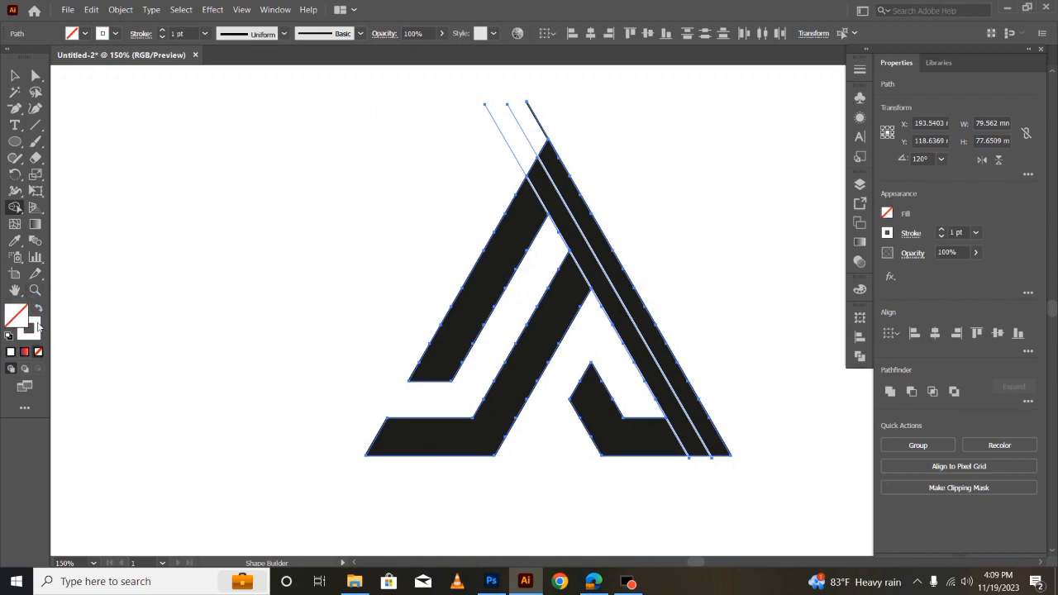
# - Set the fill to black and form the right leg's two strips and the outer left leg as separate shapes with Shape Builder
pyautogui.click(84, 34)
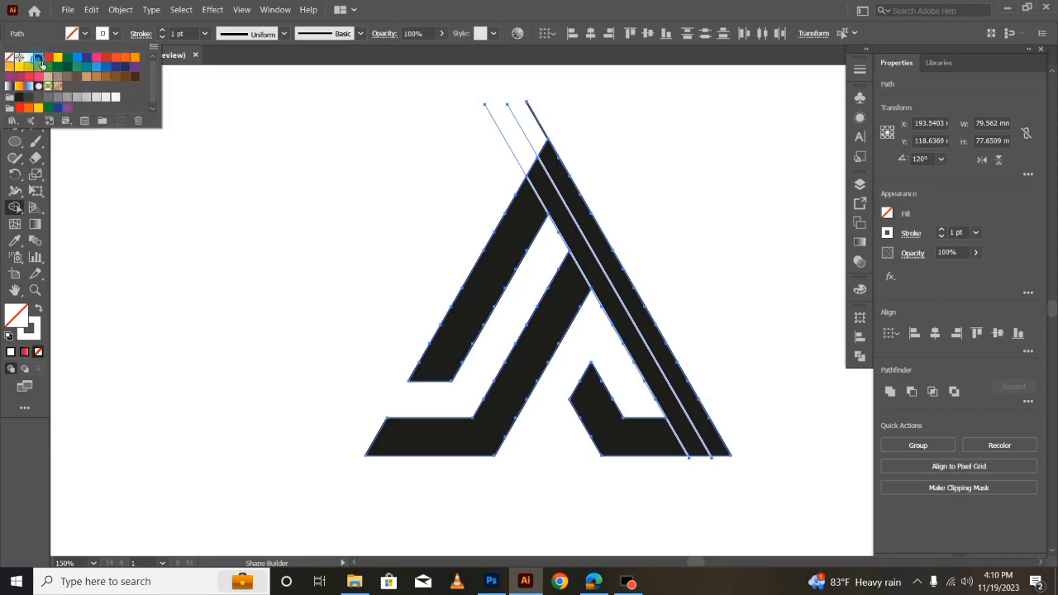
pyautogui.click(38, 57)
pyautogui.click(112, 32)
pyautogui.click(572, 249)
pyautogui.click(588, 216)
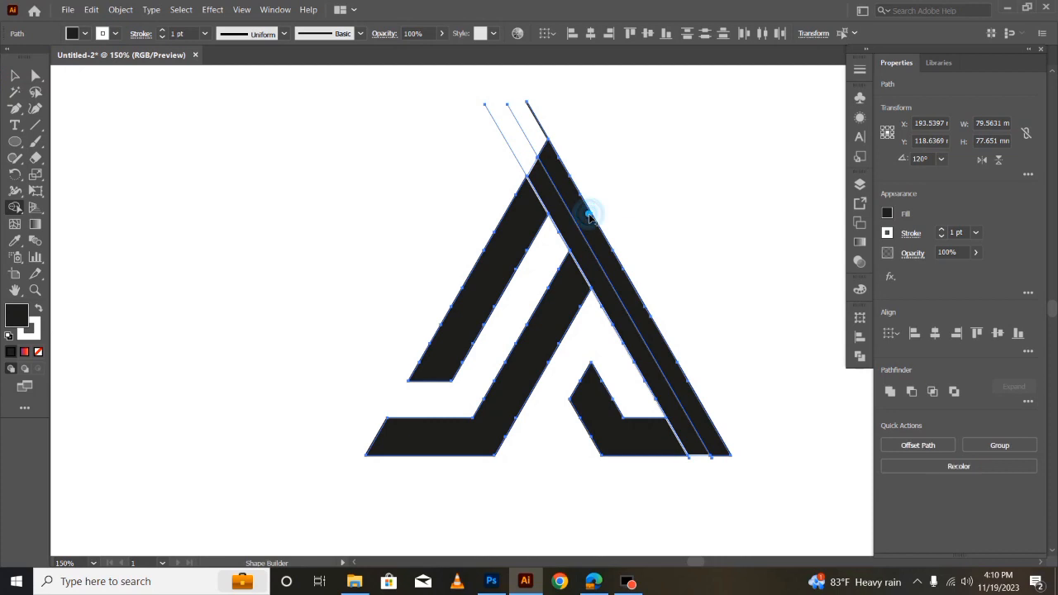
pyautogui.click(524, 253)
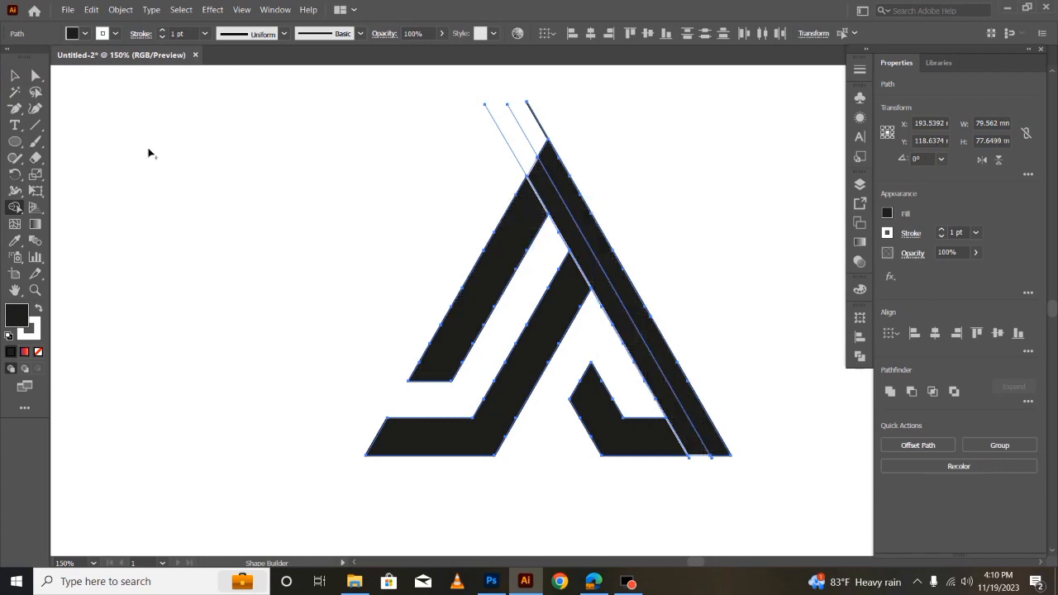
# - Select the whole mark with its slanted lines and set the stroke to black
pyautogui.click(14, 75)
pyautogui.click(264, 127)
pyautogui.moveTo(229, 124); pyautogui.dragTo(703, 542)
pyautogui.click(115, 33)
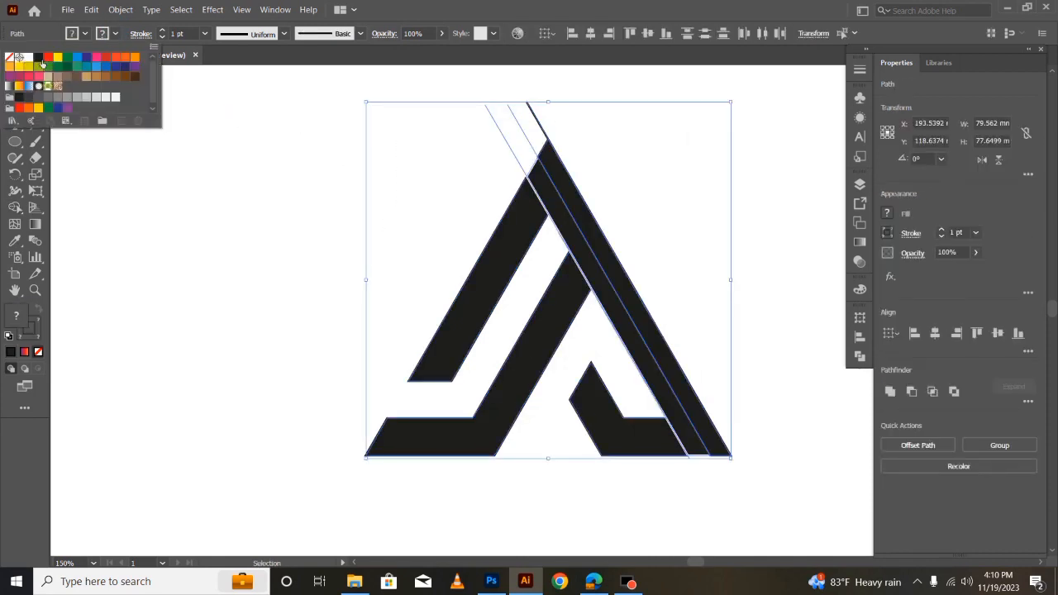
pyautogui.click(41, 59)
pyautogui.click(227, 278)
pyautogui.click(223, 274)
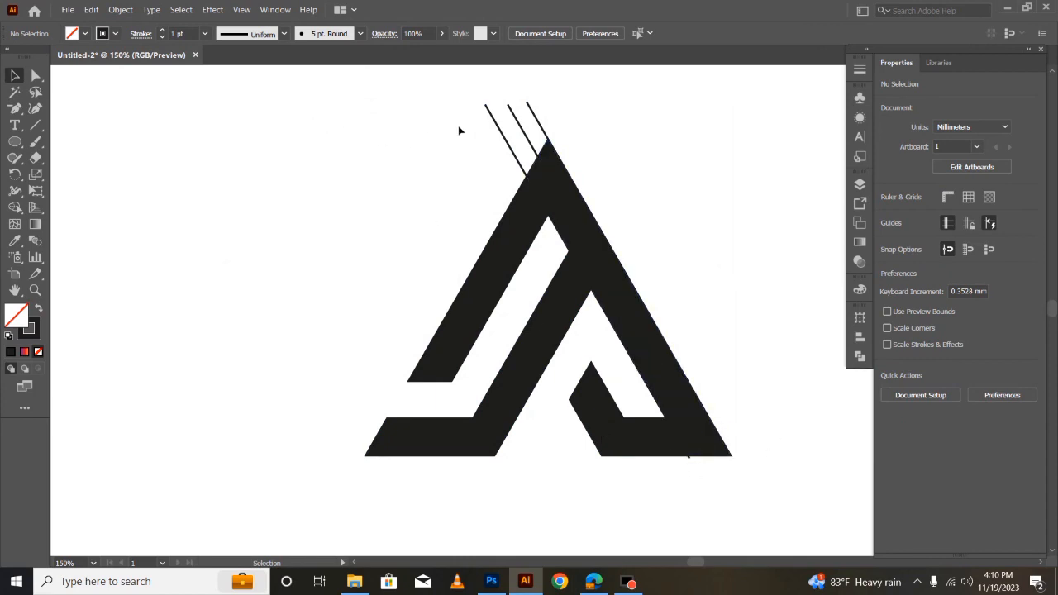
# - Delete the leftover slanted line ends above the apex and the small stray path below the base
pyautogui.click(553, 124)
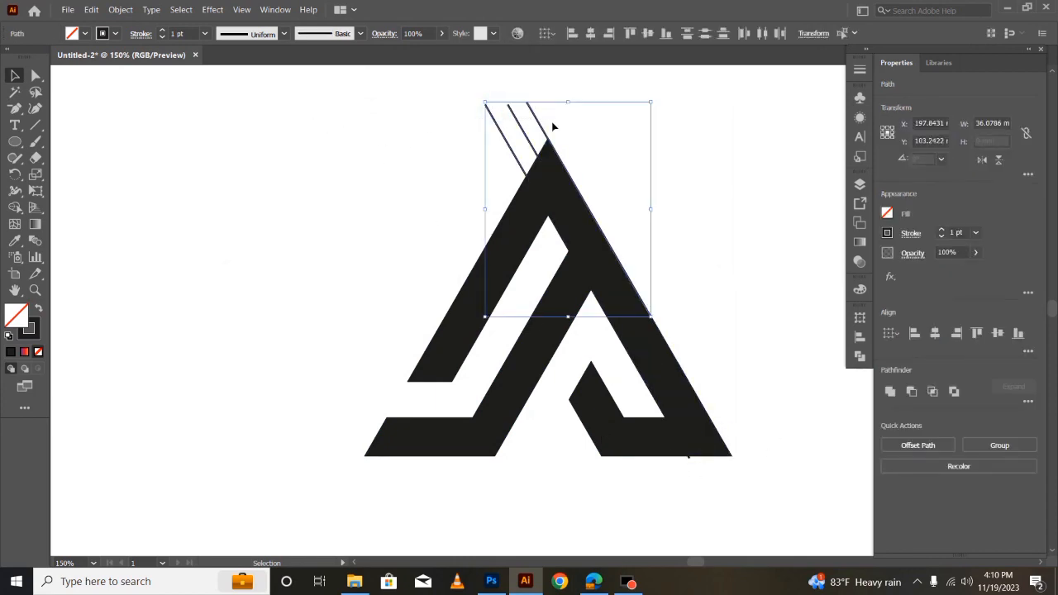
pyautogui.press('Delete')
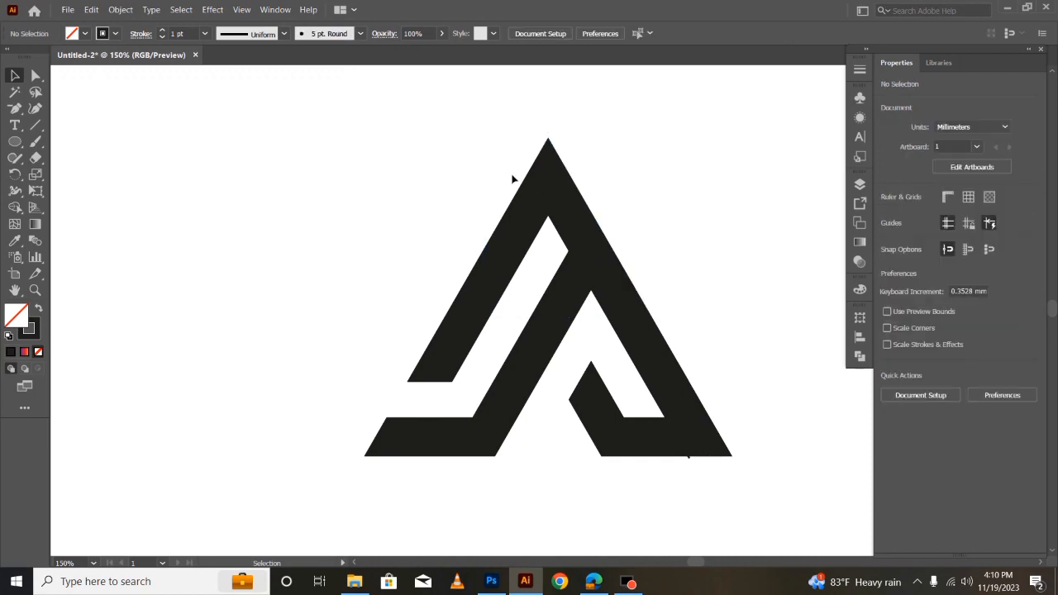
pyautogui.click(690, 459)
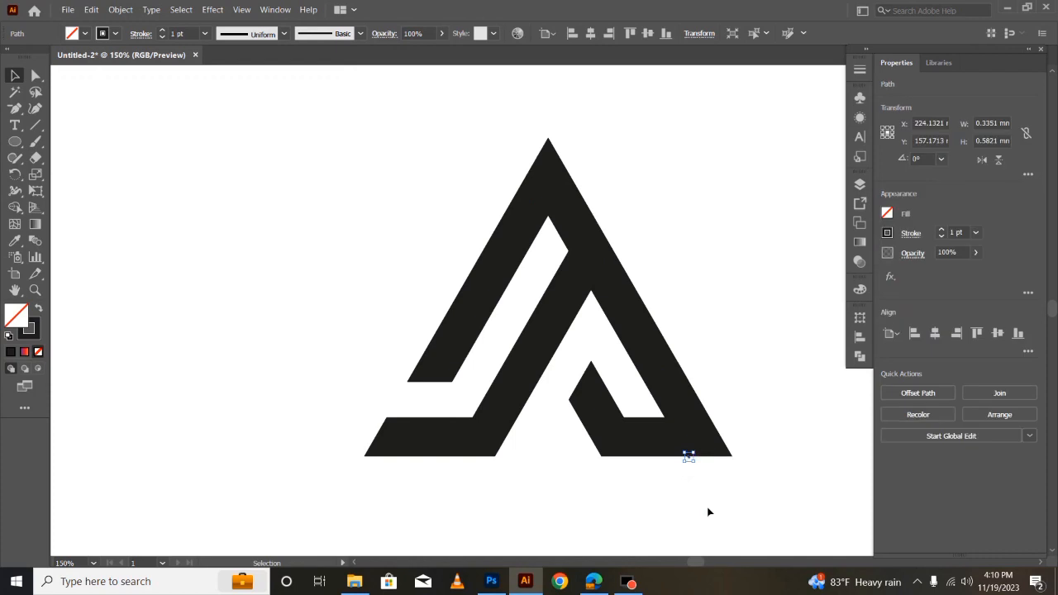
pyautogui.click(707, 507)
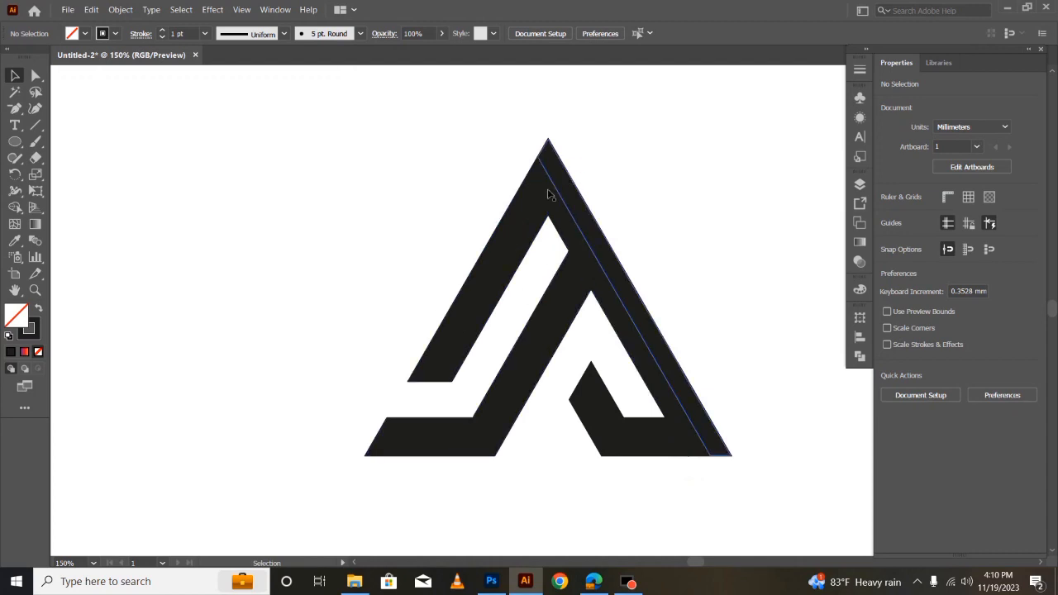
# - Copy the outer left leg shape and paste the copy in front
pyautogui.click(492, 284)
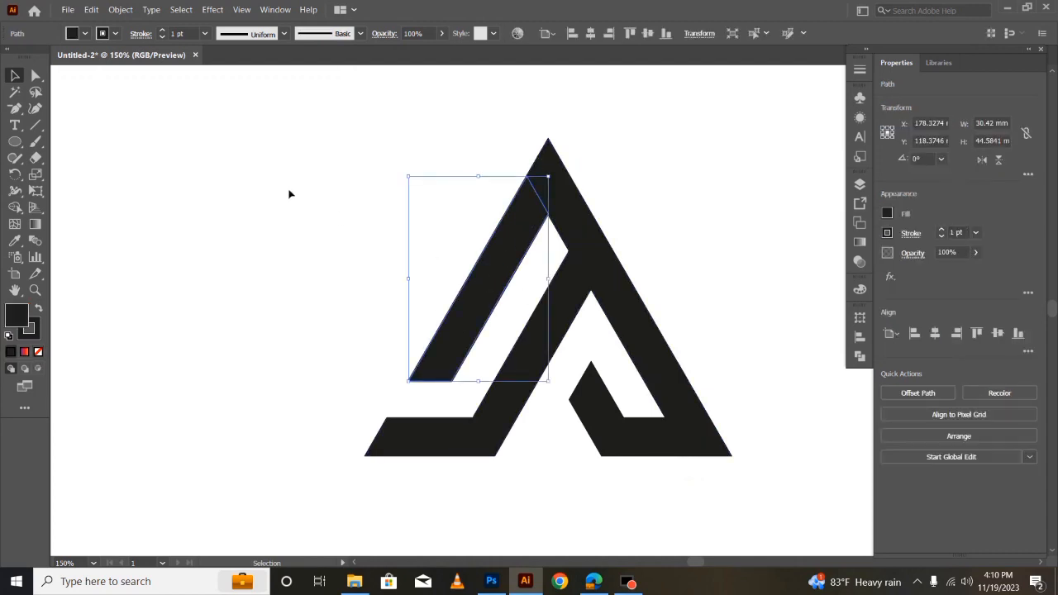
pyautogui.click(91, 9)
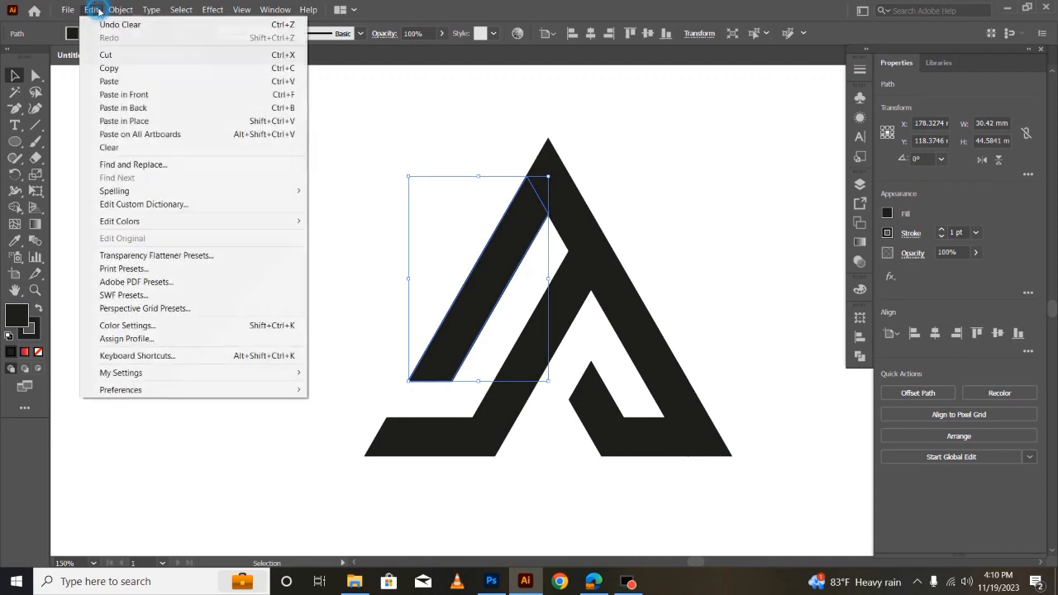
pyautogui.click(114, 68)
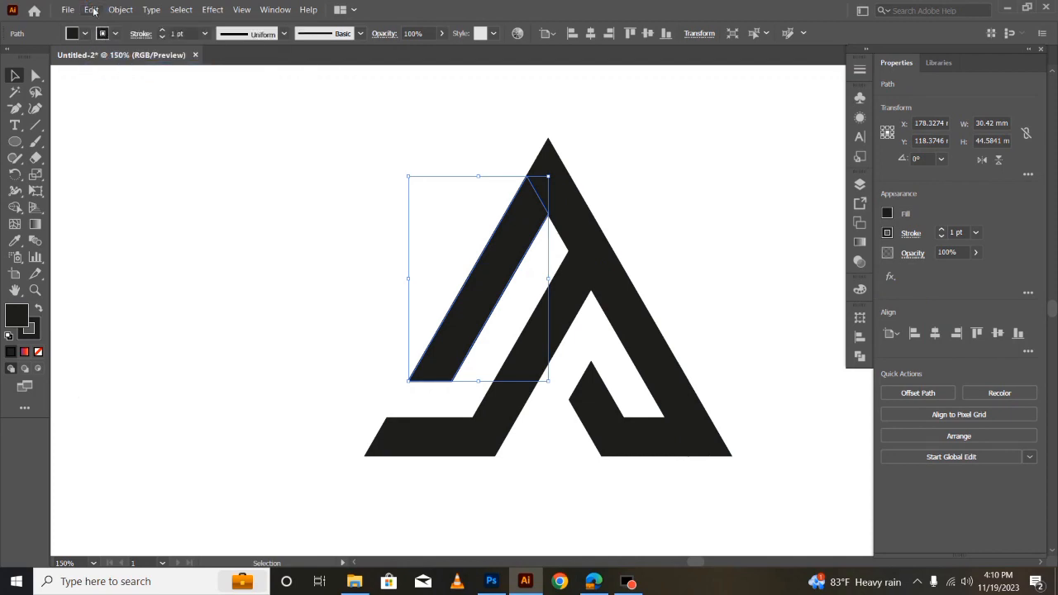
pyautogui.click(91, 9)
pyautogui.click(135, 94)
# - Delete the extra anchor points near the left leg's upper end and round its top corner into a curve
pyautogui.click(35, 76)
pyautogui.click(537, 205)
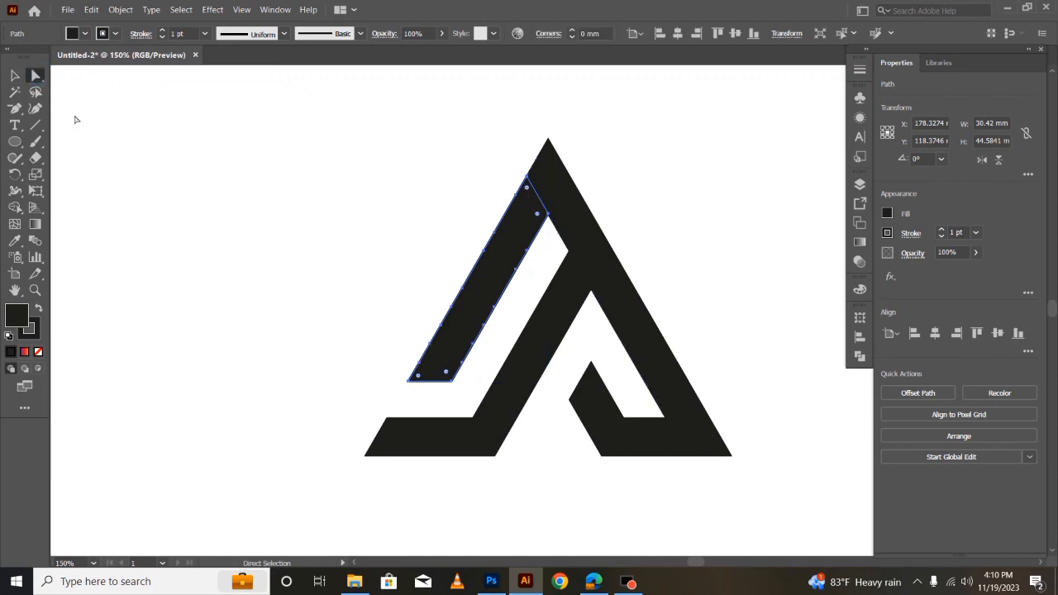
pyautogui.click(15, 108)
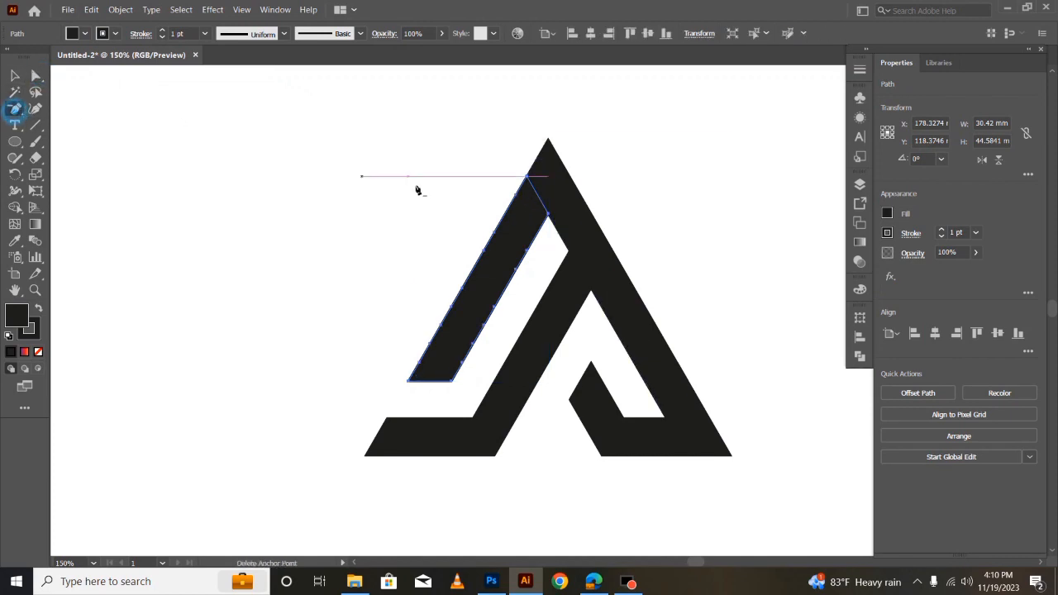
pyautogui.click(519, 202)
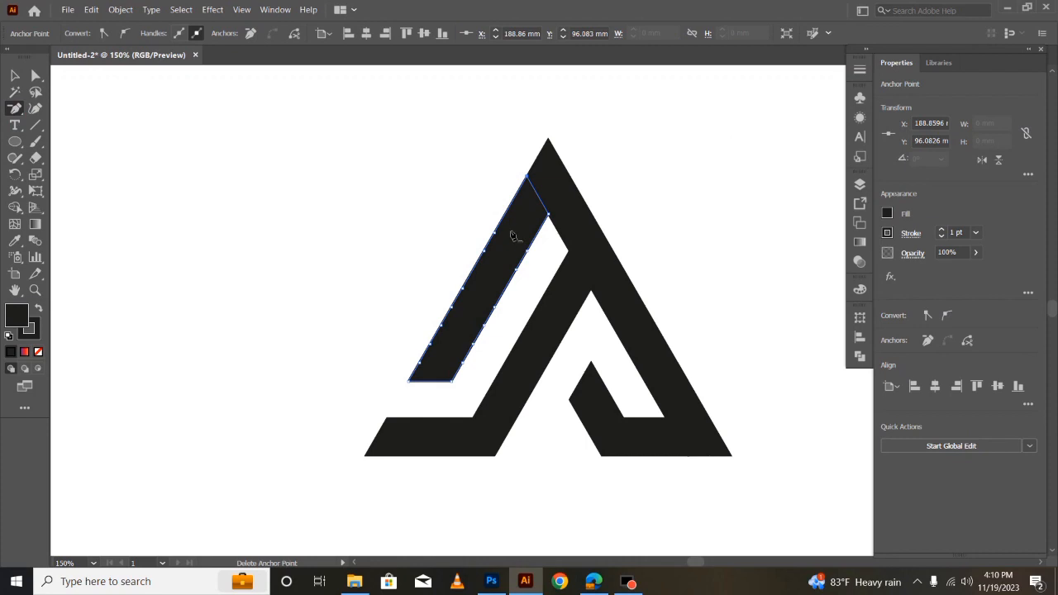
pyautogui.click(35, 78)
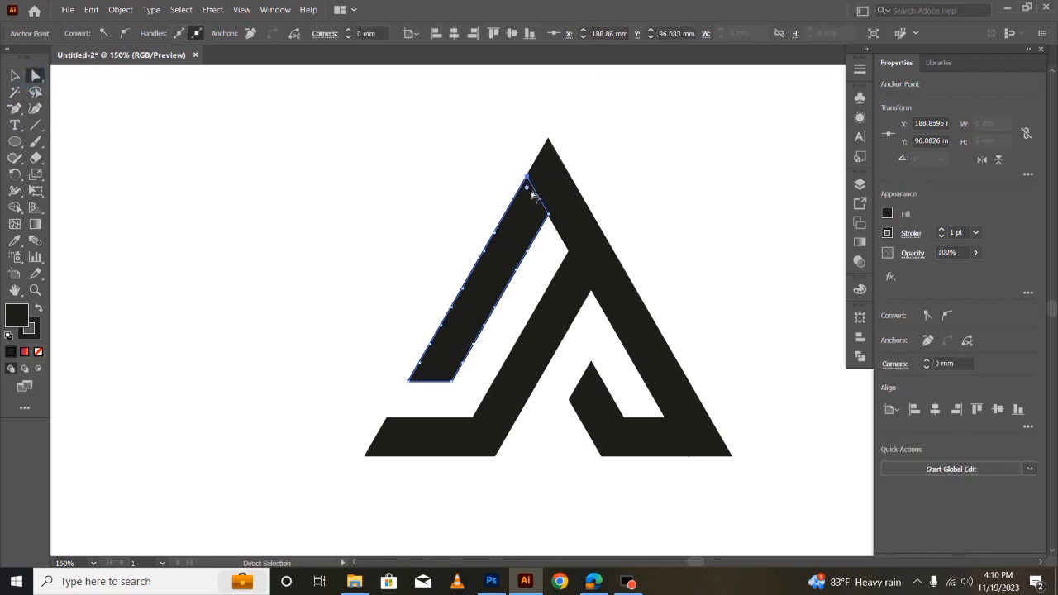
pyautogui.moveTo(529, 190); pyautogui.dragTo(489, 235)
pyautogui.click(15, 76)
pyautogui.click(323, 284)
# - Select the whole mark and merge the piece above the left leg's curve with the inner right strip using Shape Builder
pyautogui.moveTo(333, 135); pyautogui.dragTo(773, 497)
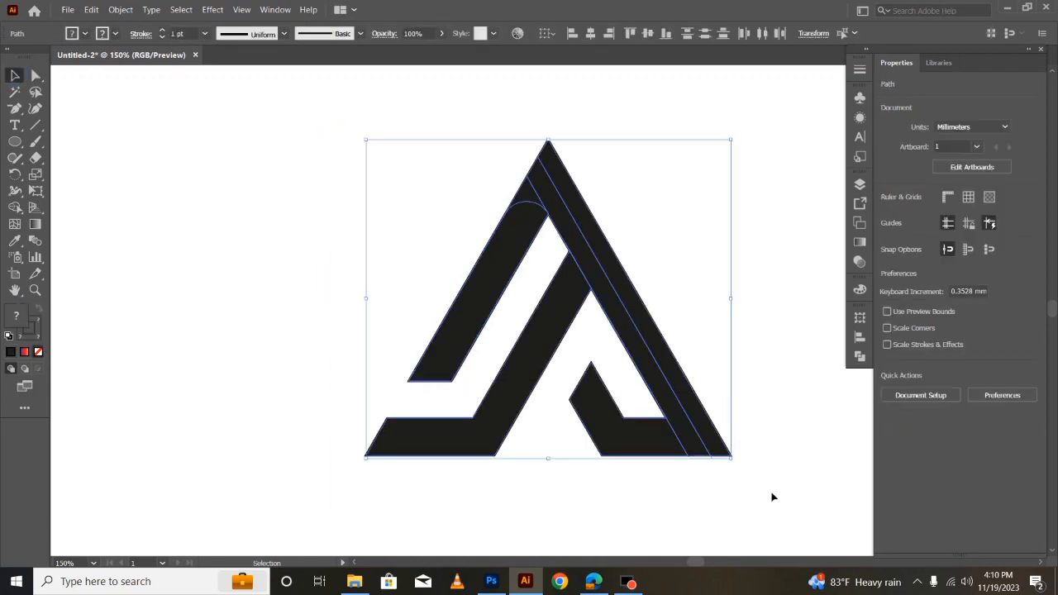
pyautogui.click(14, 207)
pyautogui.moveTo(531, 199); pyautogui.dragTo(546, 200)
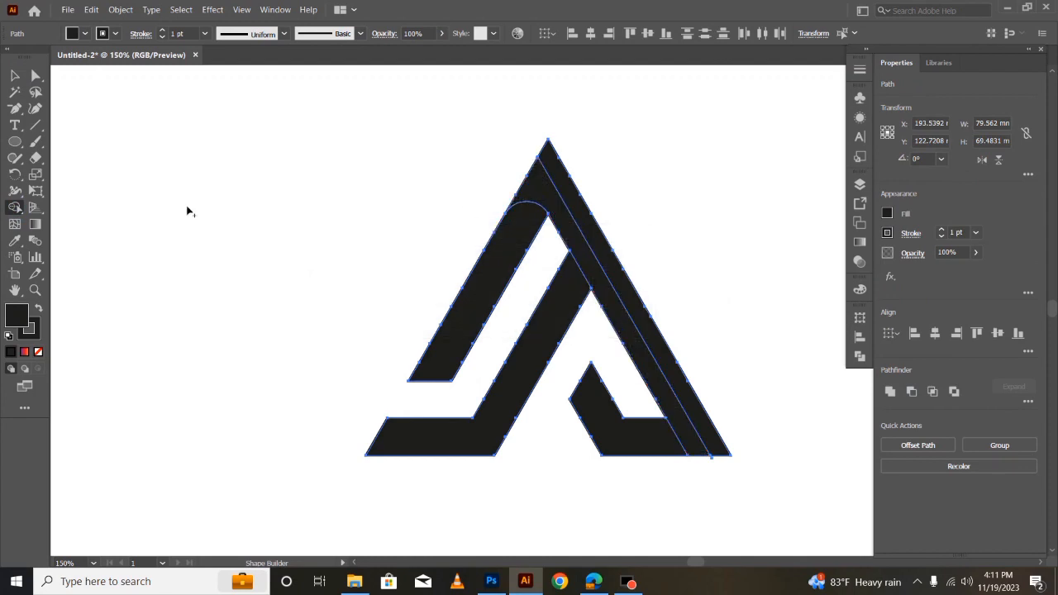
pyautogui.click(15, 75)
pyautogui.click(207, 250)
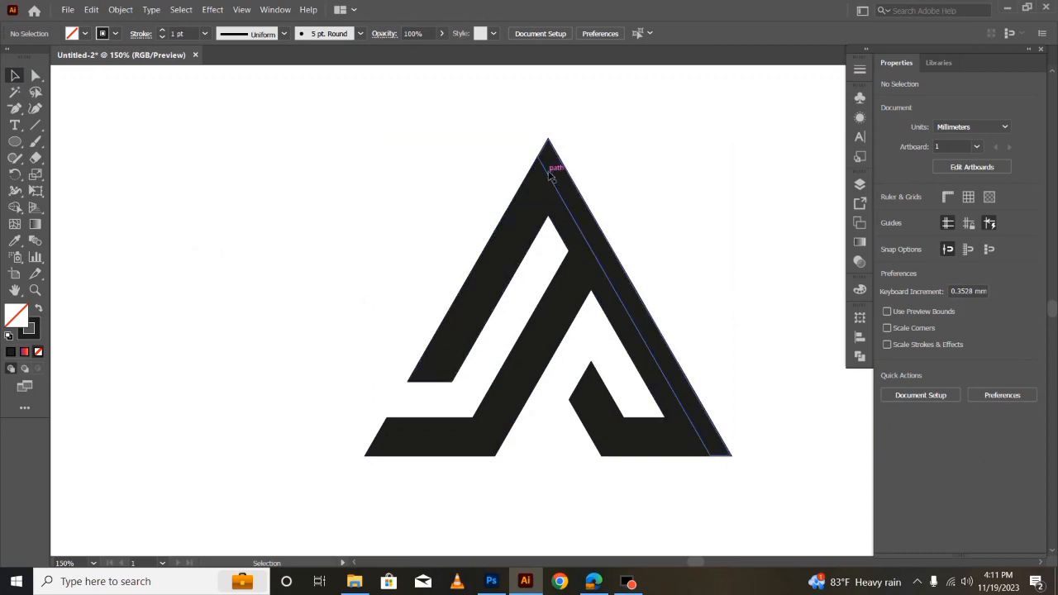
# - Try to round the upper corner of the outer right strip
pyautogui.click(35, 75)
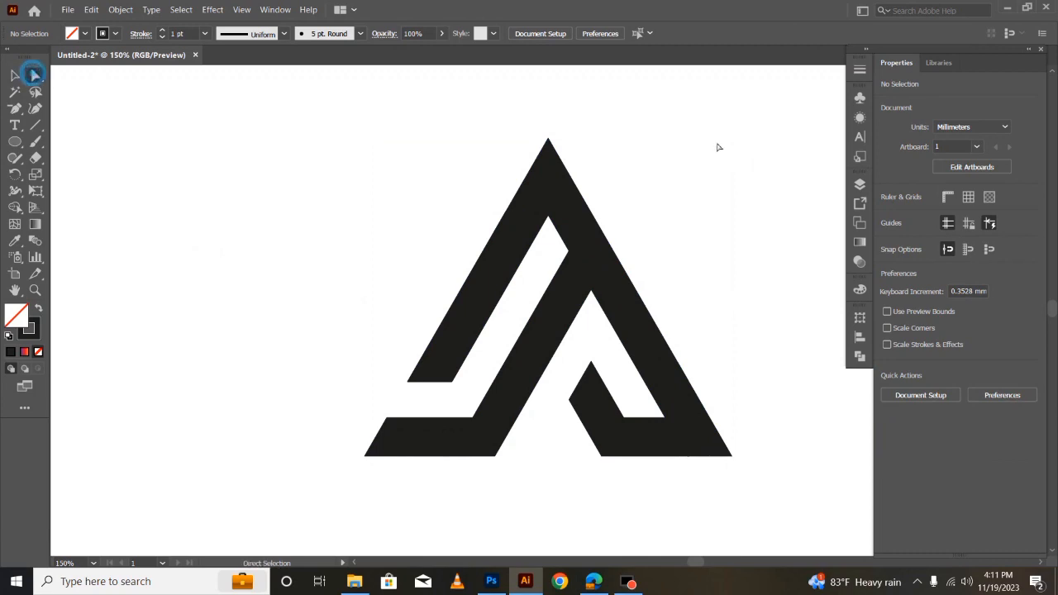
pyautogui.click(557, 168)
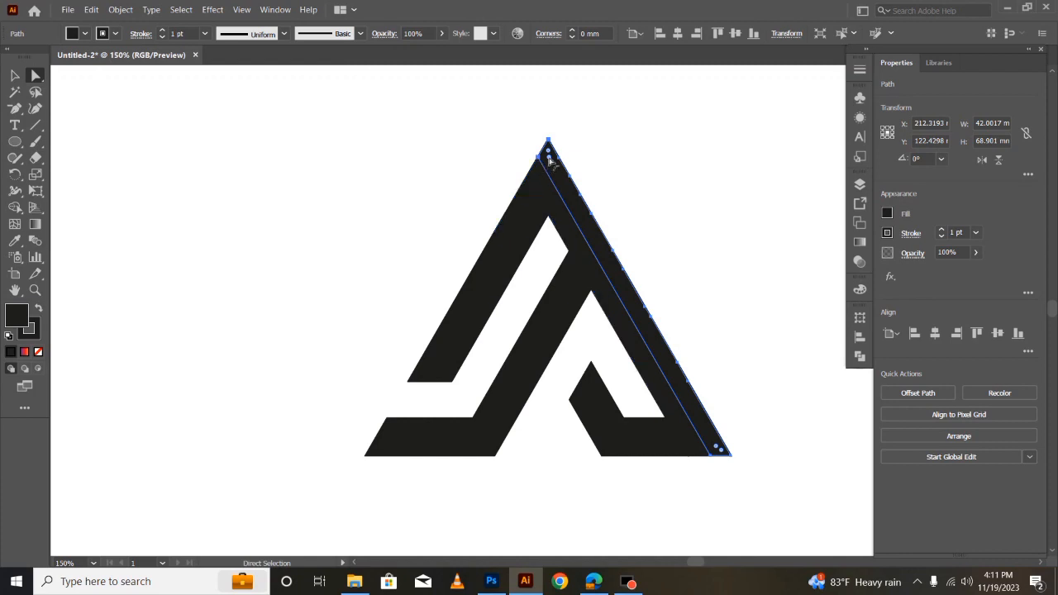
pyautogui.moveTo(549, 155)
pyautogui.mouseDown()
pyautogui.moveTo(549, 181)
pyautogui.moveTo(548, 156)
pyautogui.mouseUp()
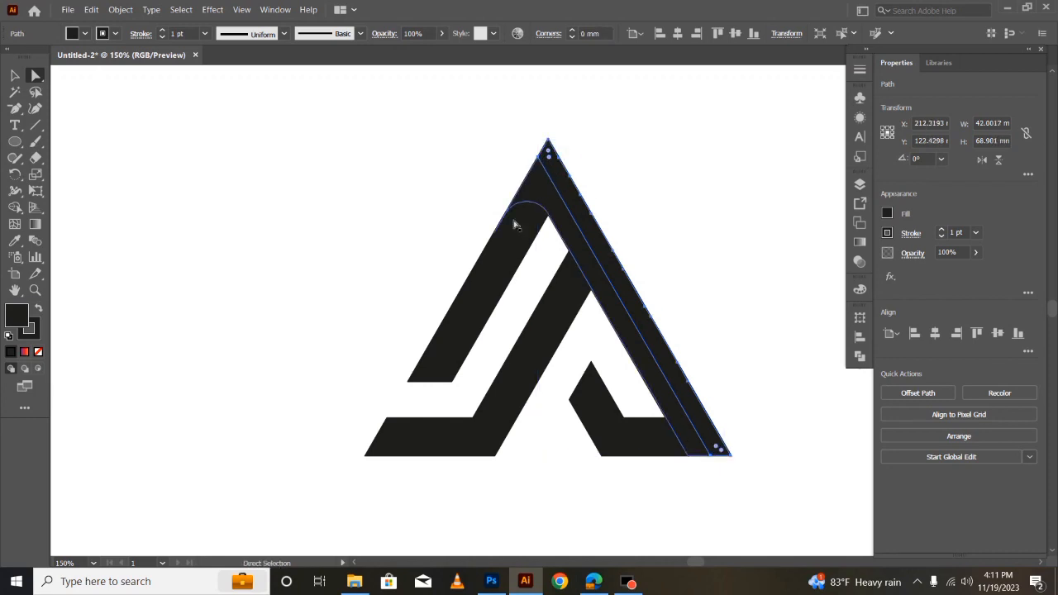
pyautogui.click(14, 75)
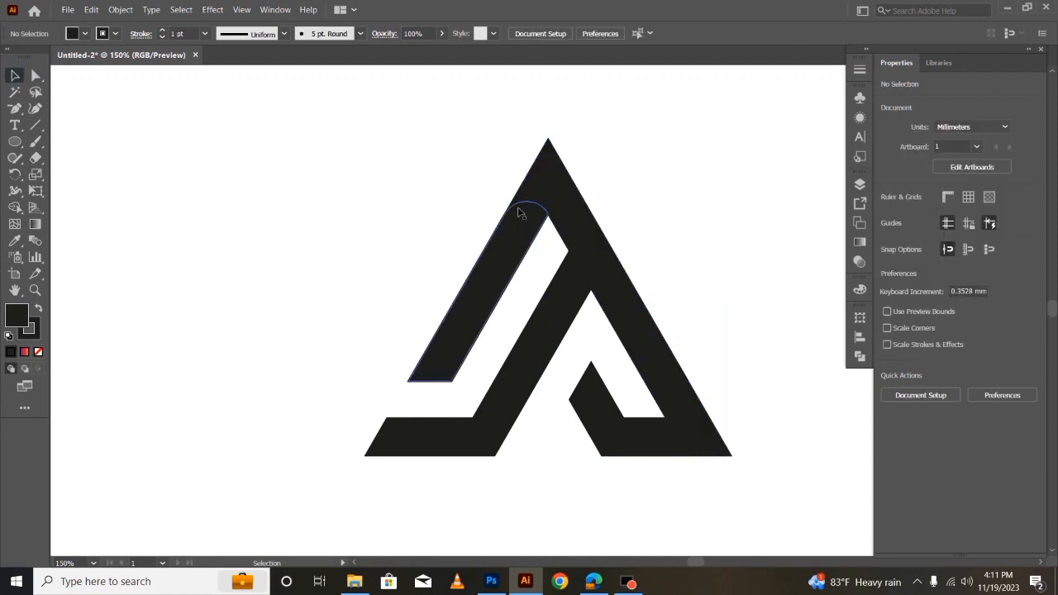
pyautogui.click(551, 163)
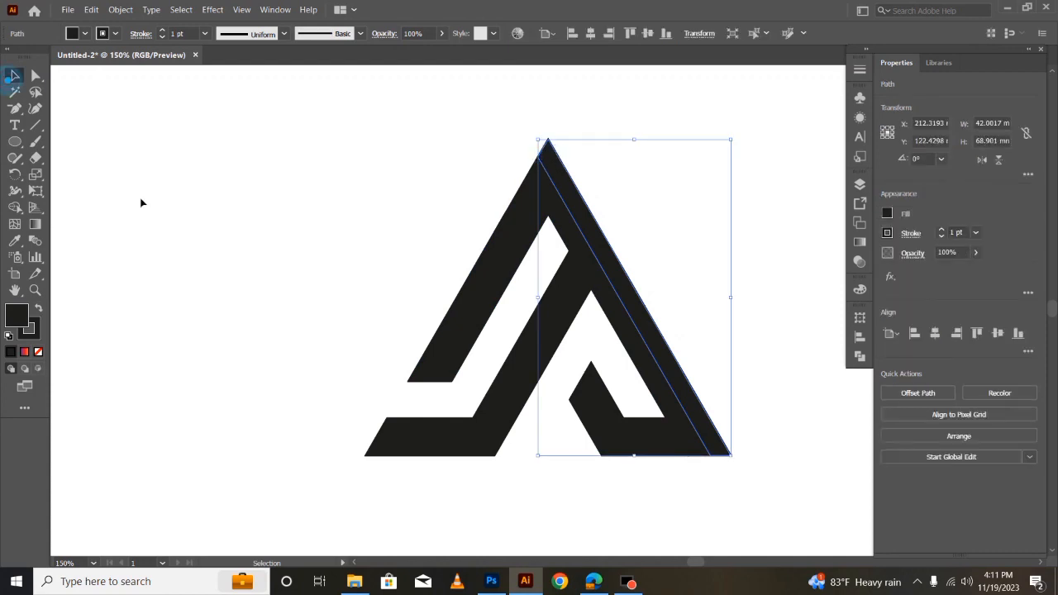
pyautogui.click(141, 202)
# - Try deleting the anchor points at the outer right strip's upper corner
pyautogui.click(551, 151)
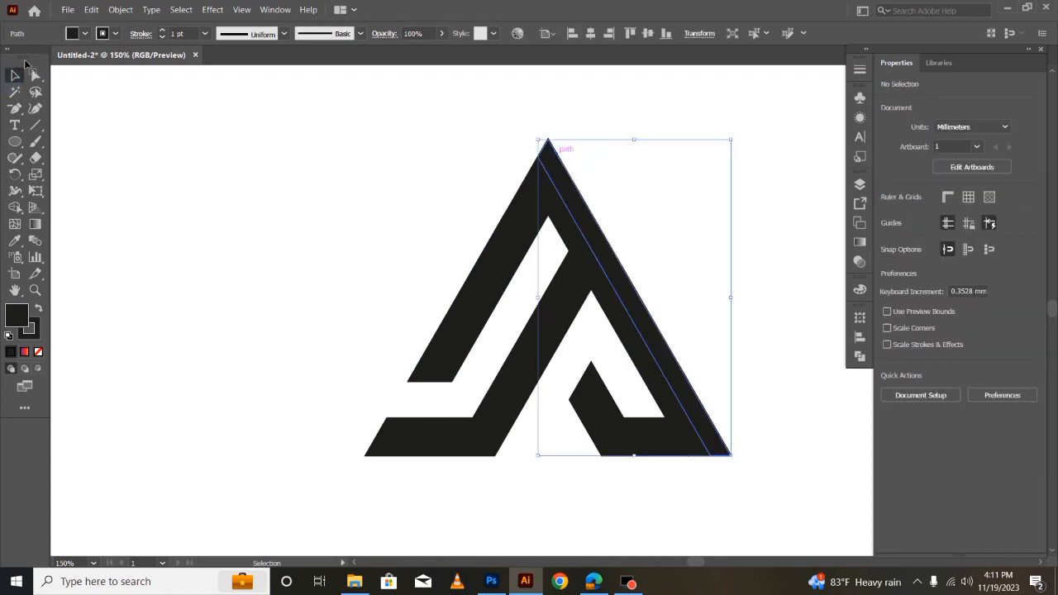
pyautogui.click(15, 109)
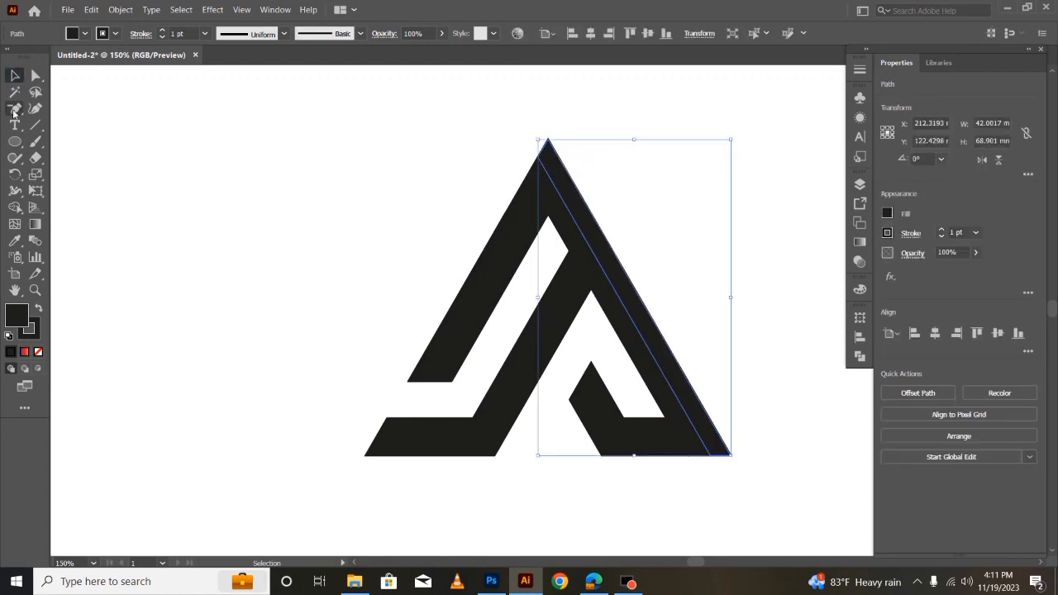
pyautogui.click(540, 158)
pyautogui.click(541, 160)
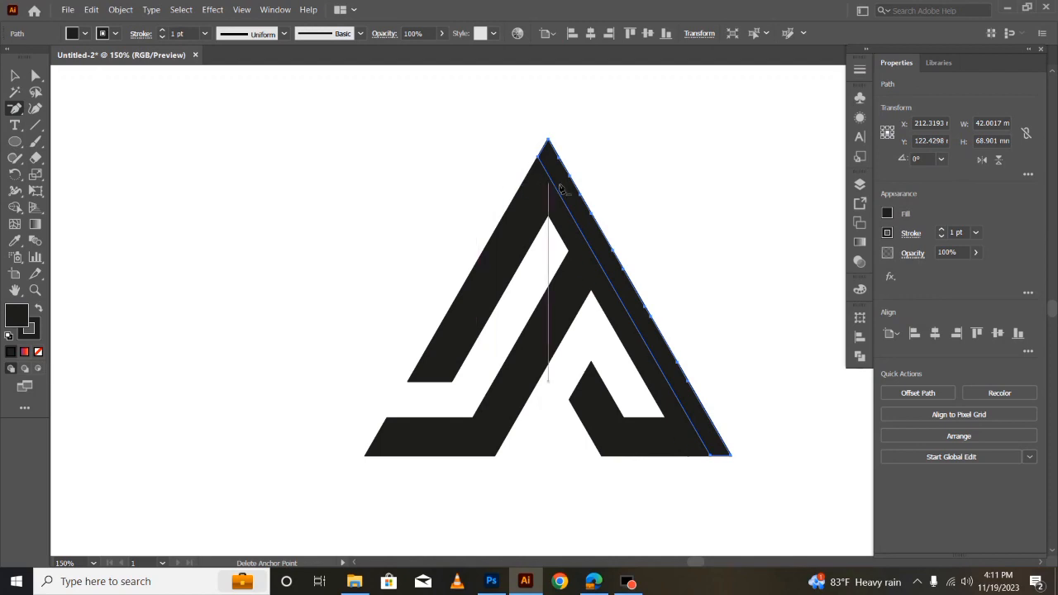
pyautogui.click(14, 75)
pyautogui.click(199, 202)
# - Copy the merged inner right strip and paste the copy in front
pyautogui.click(544, 192)
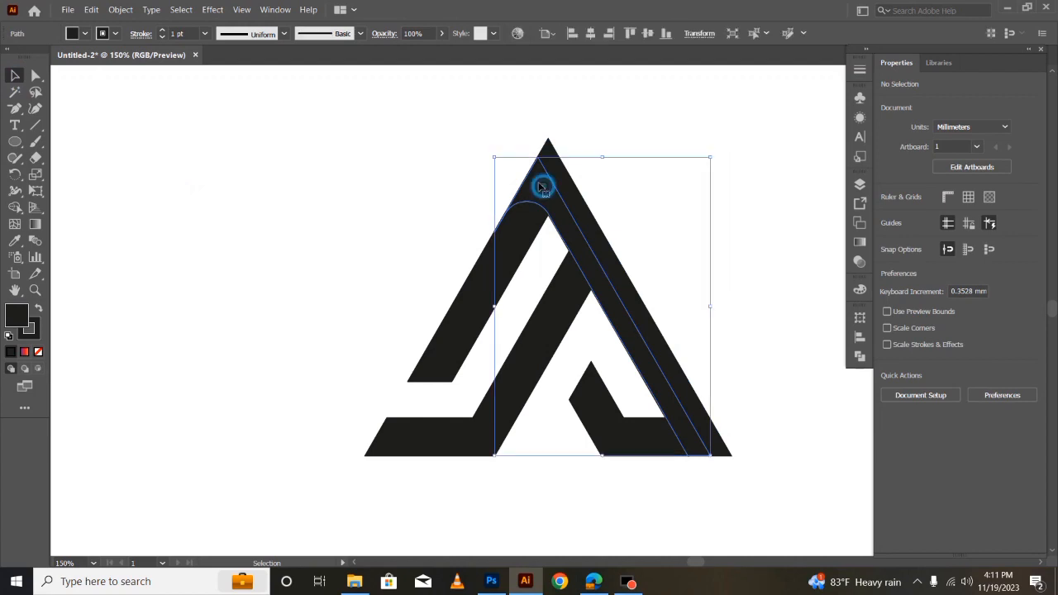
pyautogui.click(91, 9)
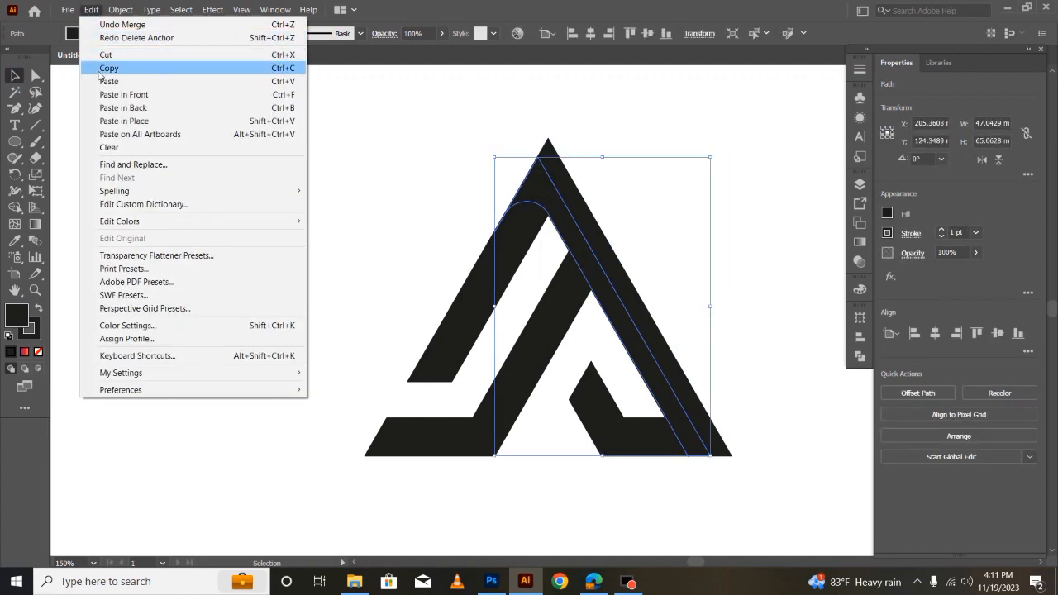
pyautogui.click(109, 68)
pyautogui.click(91, 9)
pyautogui.click(122, 96)
# - Delete the extra anchor points along the short slanted edge near the inner strip's top
pyautogui.click(401, 202)
pyautogui.click(536, 187)
pyautogui.press('a')
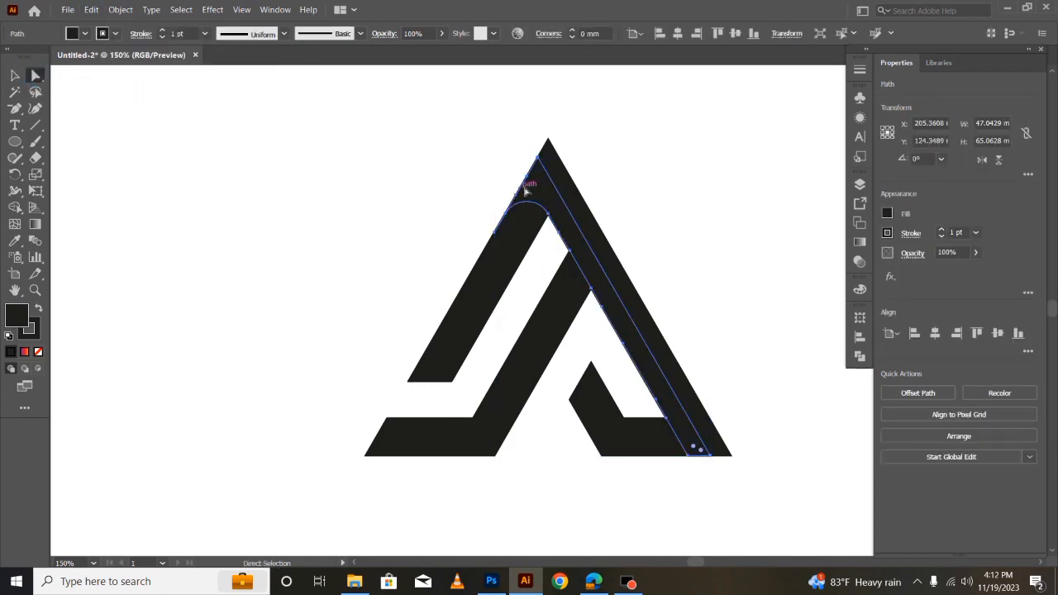
pyautogui.click(14, 109)
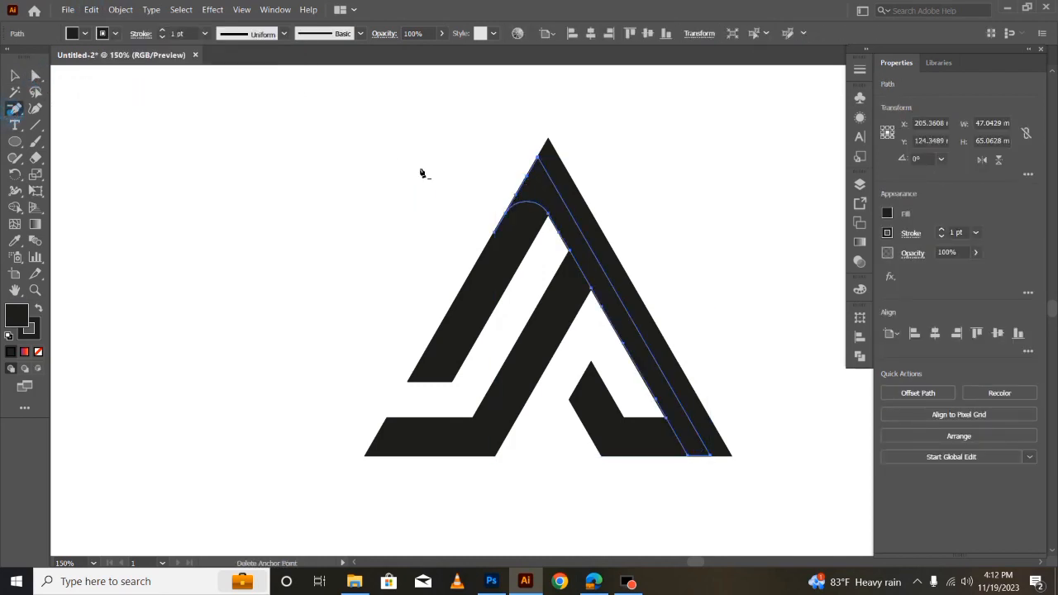
pyautogui.click(529, 182)
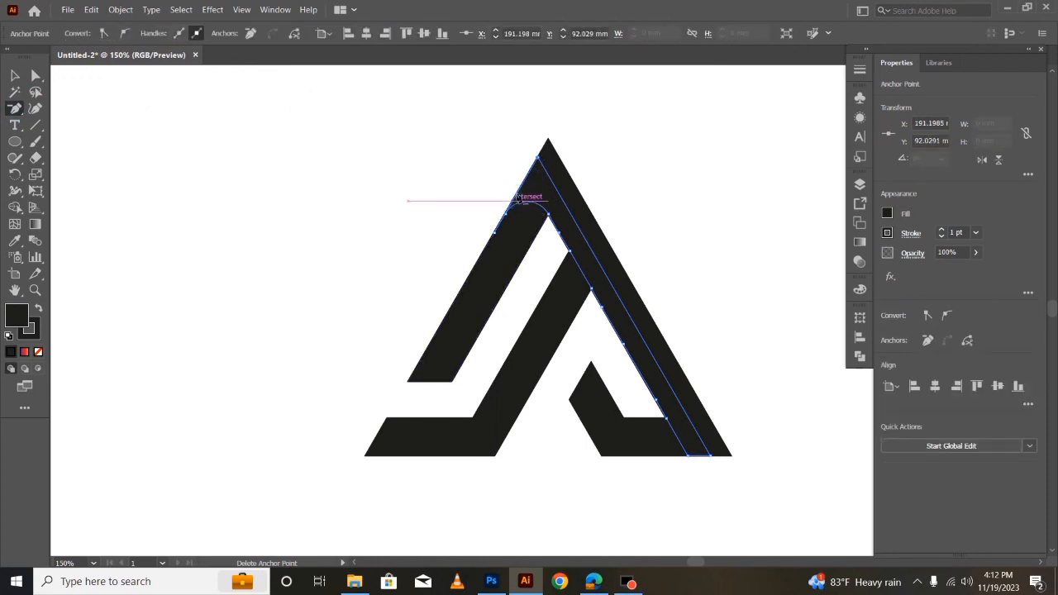
# - Reselect the inner strip and delete the redundant anchor point at its top corner
pyautogui.click(38, 76)
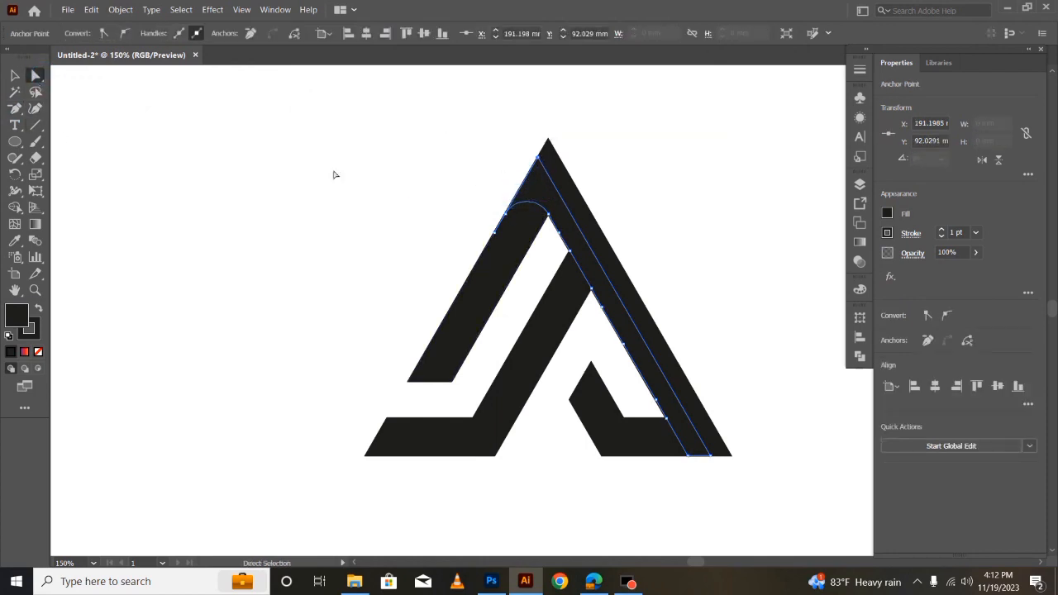
pyautogui.click(14, 76)
pyautogui.click(350, 241)
pyautogui.click(524, 170)
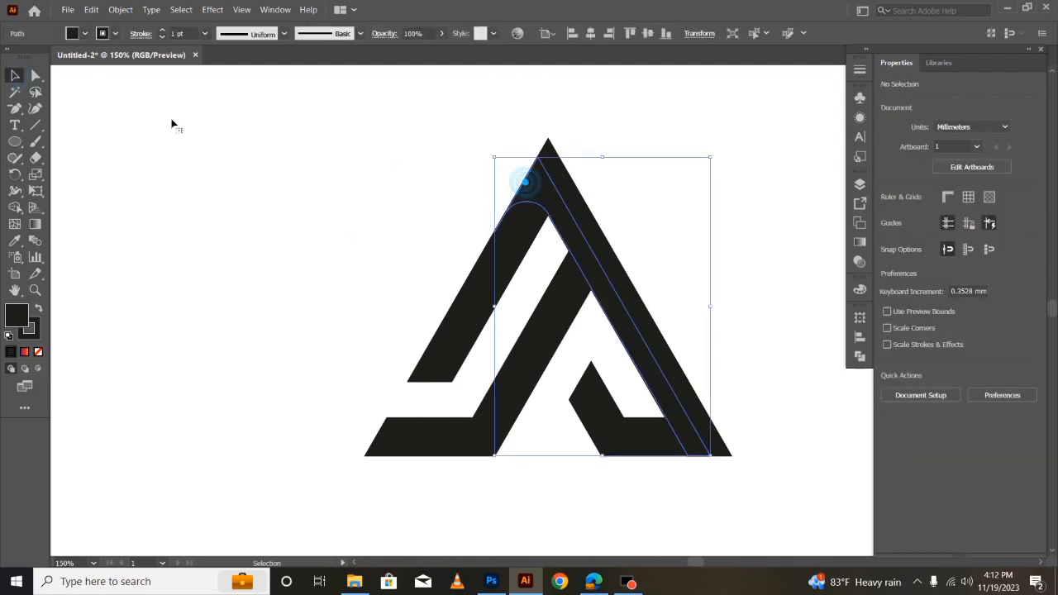
pyautogui.click(37, 76)
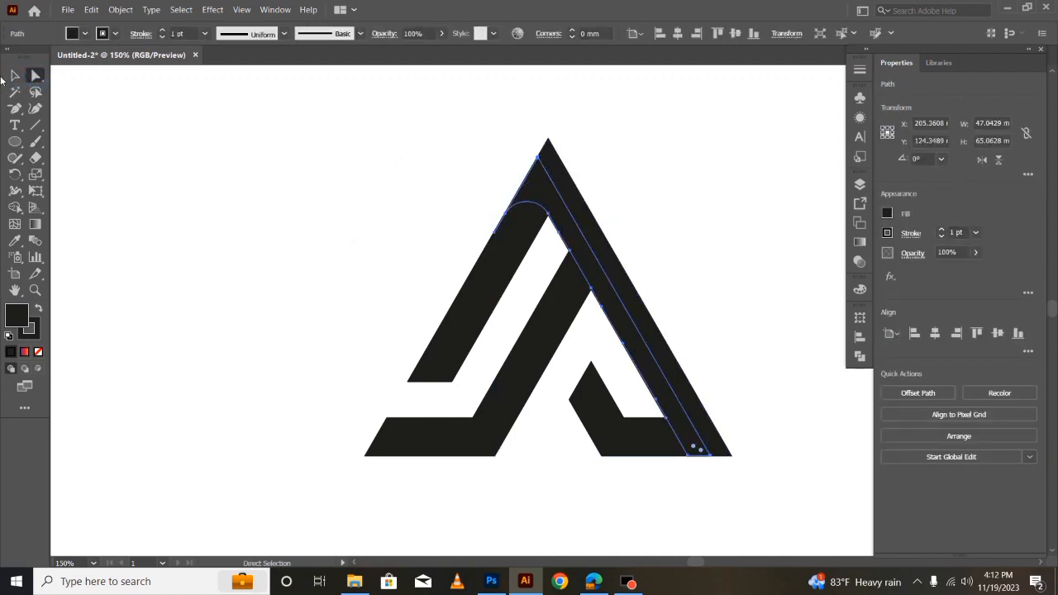
pyautogui.click(14, 108)
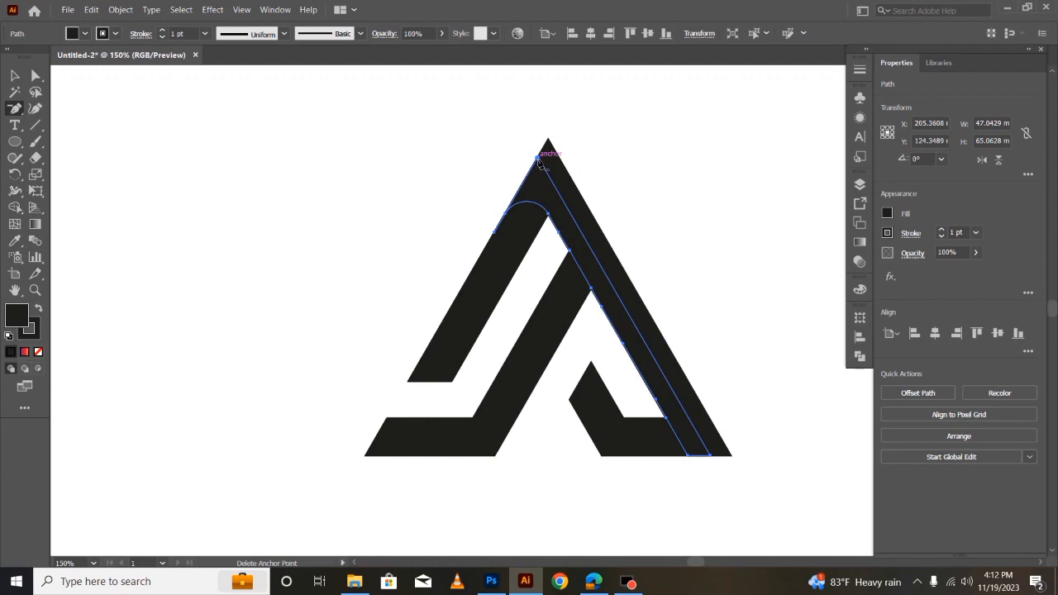
pyautogui.click(536, 158)
# - Round the inner strip's top corner to a radius of about 8 mm
pyautogui.click(36, 76)
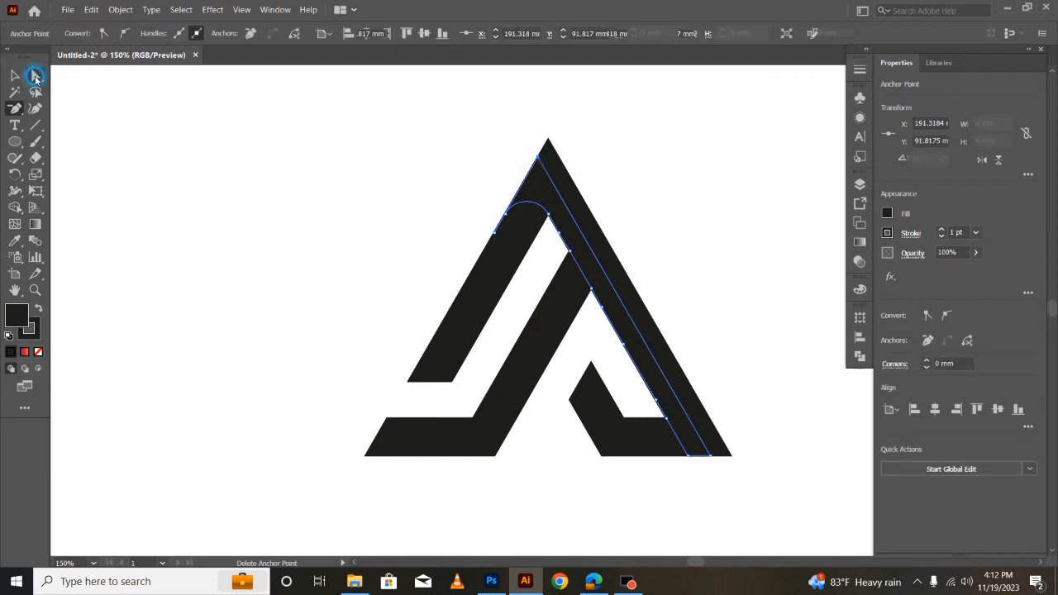
pyautogui.moveTo(538, 170); pyautogui.dragTo(528, 237)
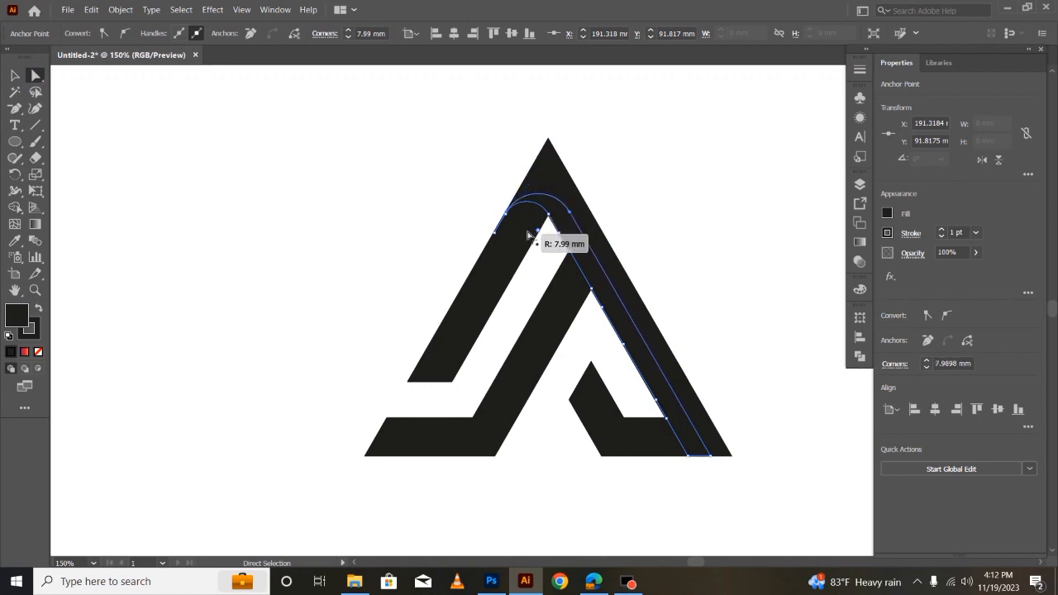
pyautogui.moveTo(528, 236); pyautogui.dragTo(529, 239)
pyautogui.press('v')
pyautogui.click(351, 239)
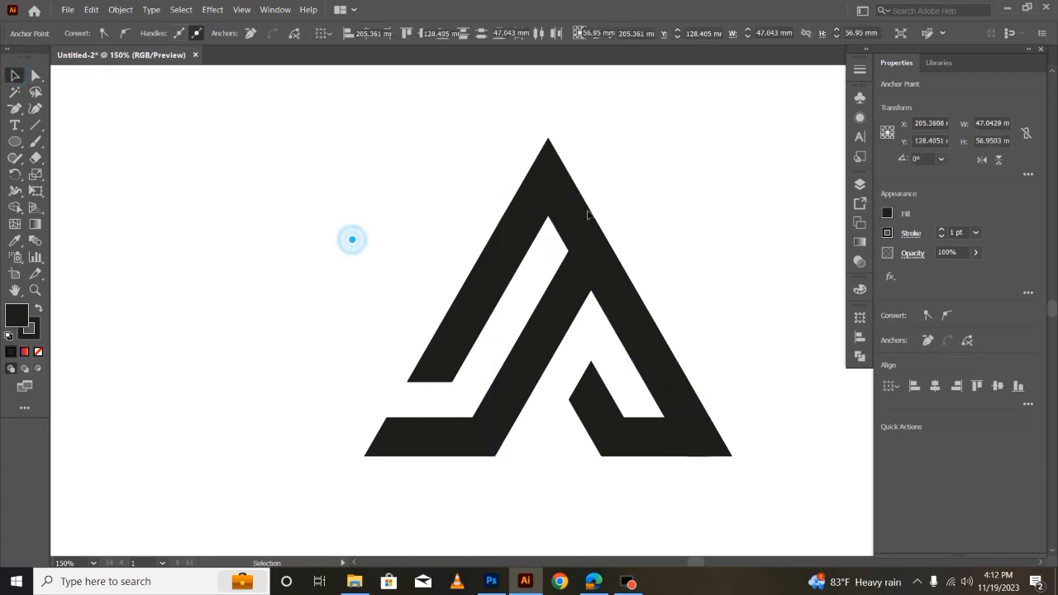
# - Select the whole mark and merge the apex piece with the outer right strip using Shape Builder
pyautogui.moveTo(256, 85); pyautogui.dragTo(739, 494)
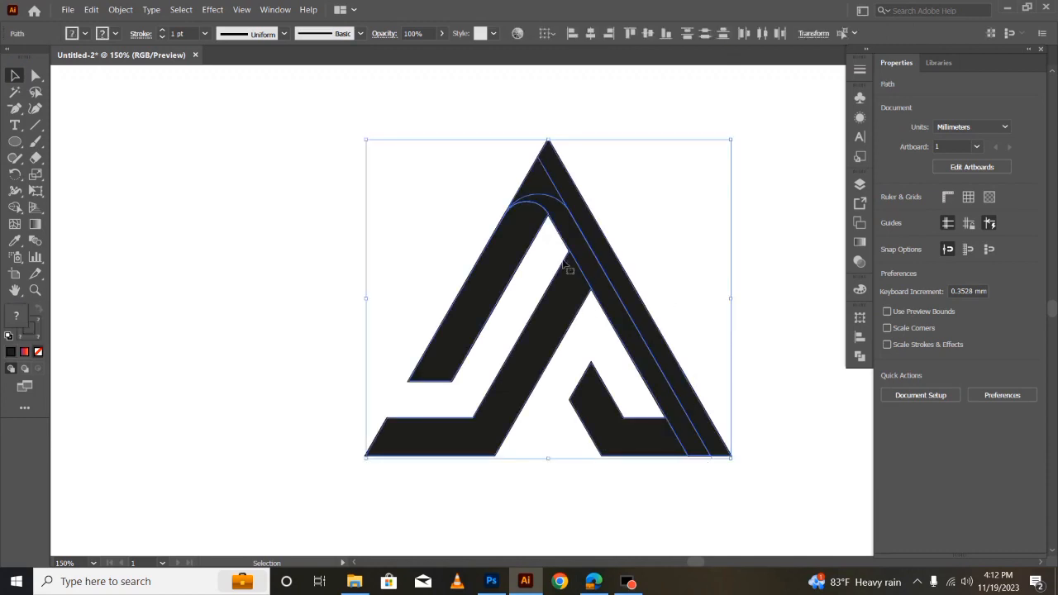
pyautogui.hotkey('shift', 'm')
pyautogui.click(559, 184)
# - Delete the extra anchor points along both edges just below the apex of the outer right strip
pyautogui.click(15, 108)
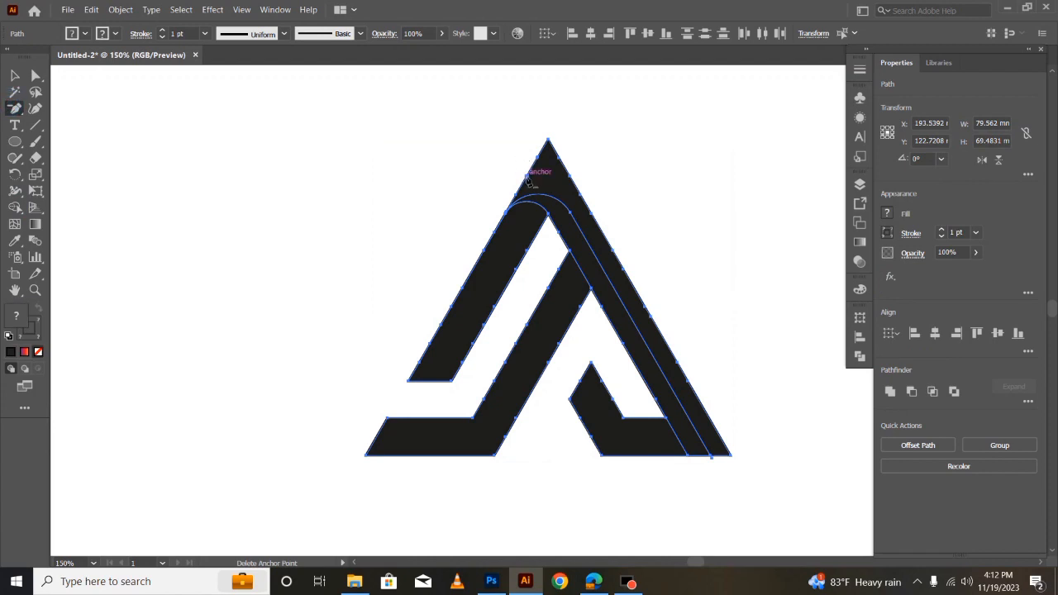
pyautogui.click(542, 162)
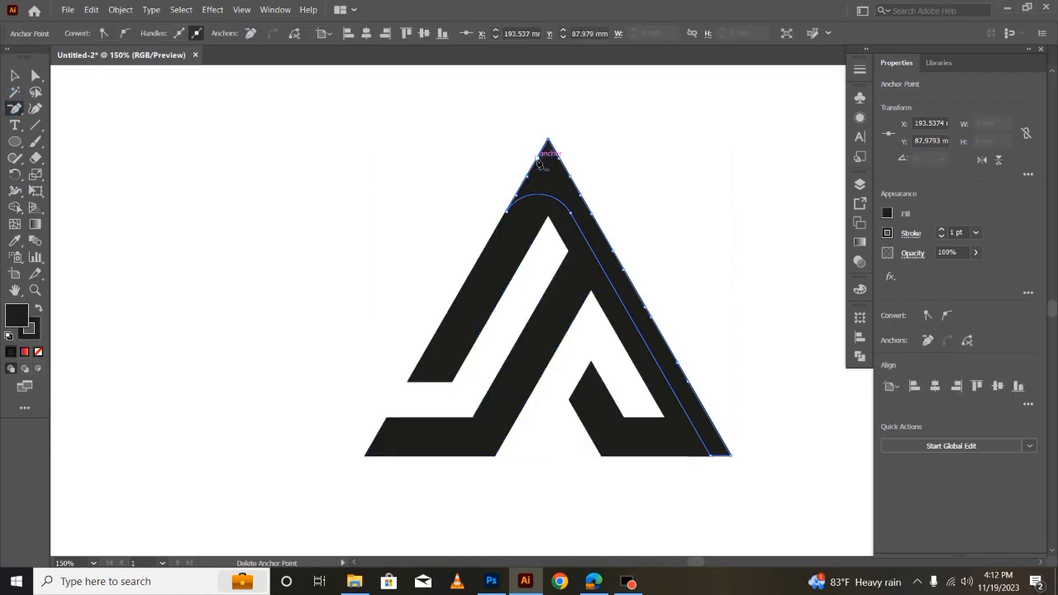
pyautogui.click(559, 158)
pyautogui.click(569, 177)
pyautogui.click(526, 179)
# - Round the outer strip's apex corner to a radius of about 8 mm and deselect the shape
pyautogui.click(37, 76)
pyautogui.moveTo(549, 153); pyautogui.dragTo(549, 221)
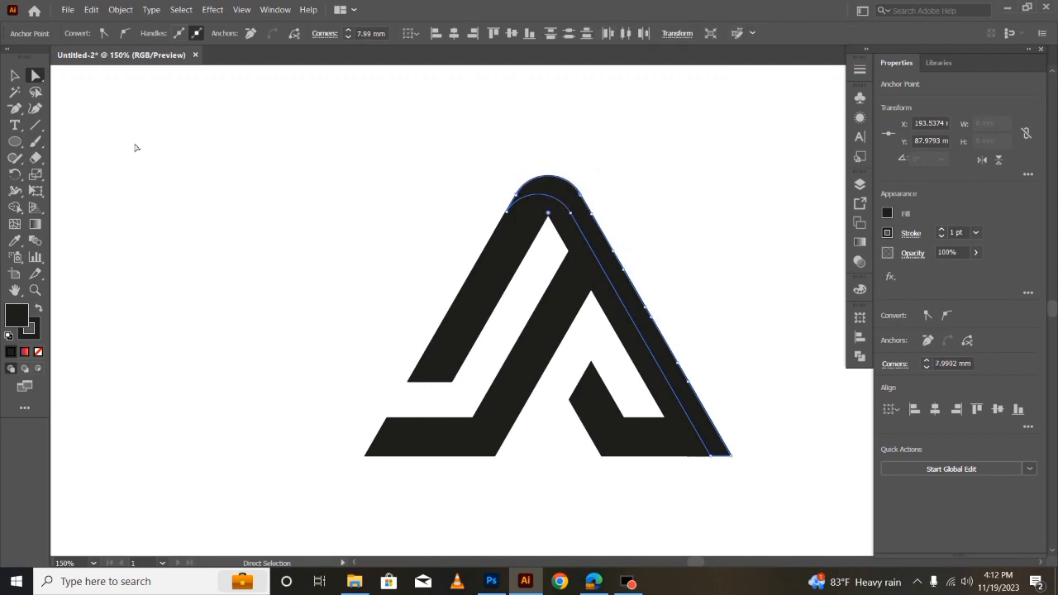
pyautogui.click(14, 76)
pyautogui.click(300, 239)
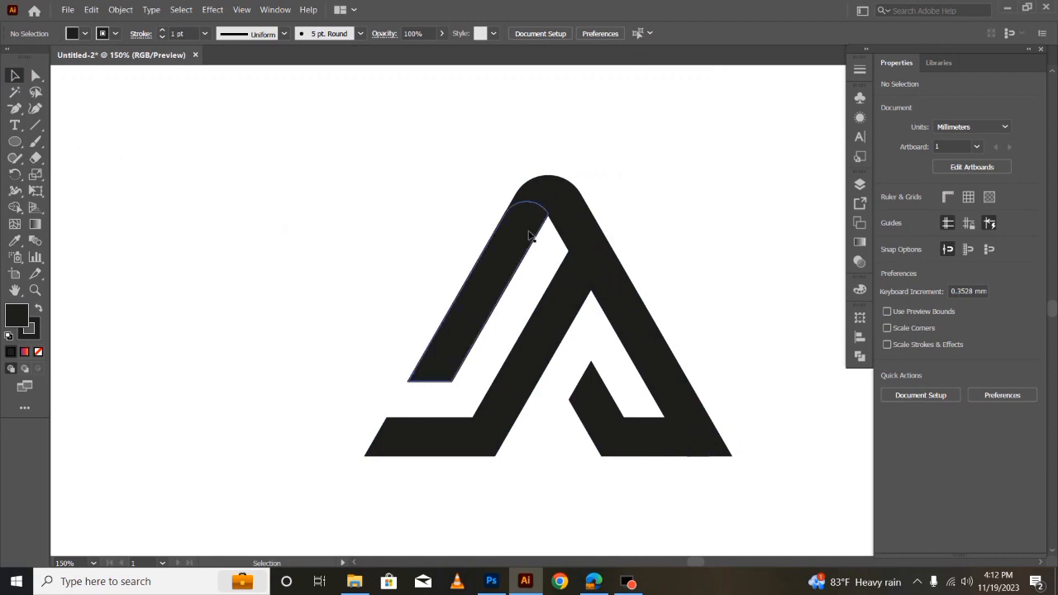
# - Draw a straight Pen line lengthwise through the left leg, from the middle of its bottom edge to its curved top
pyautogui.click(22, 109)
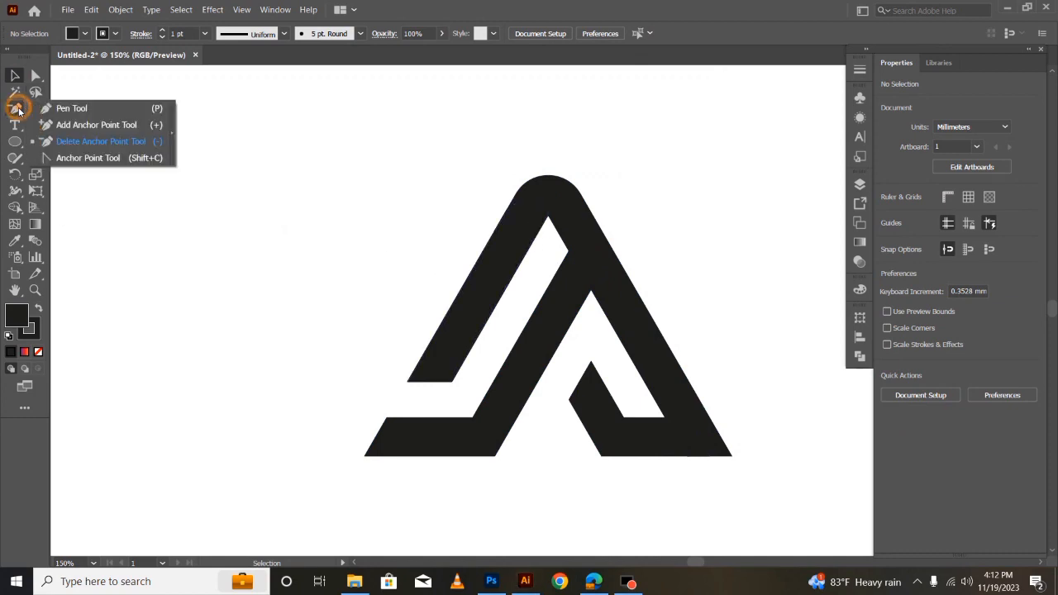
pyautogui.click(79, 107)
pyautogui.click(429, 381)
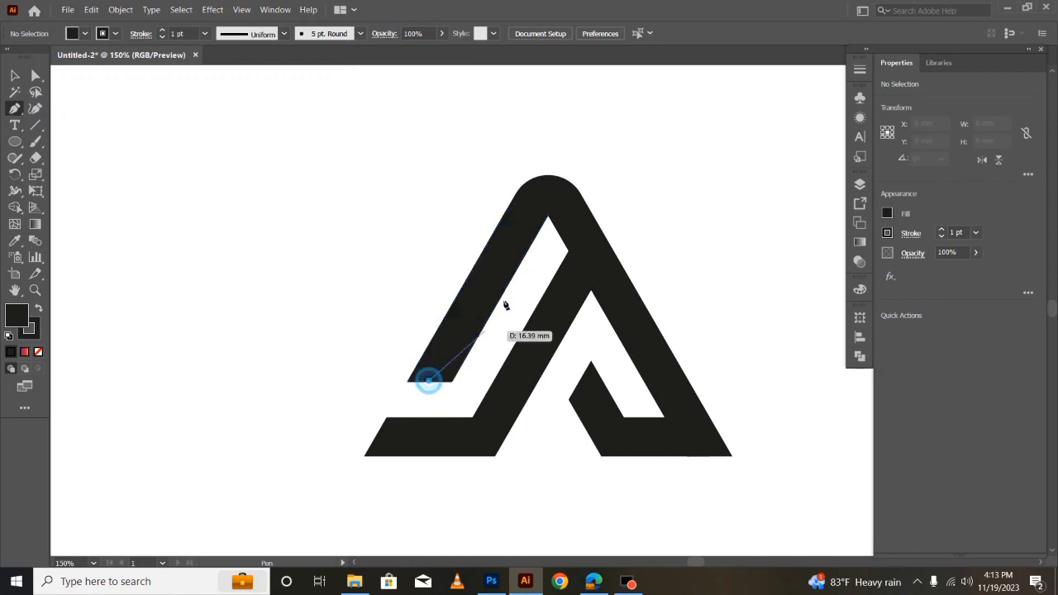
pyautogui.click(530, 202)
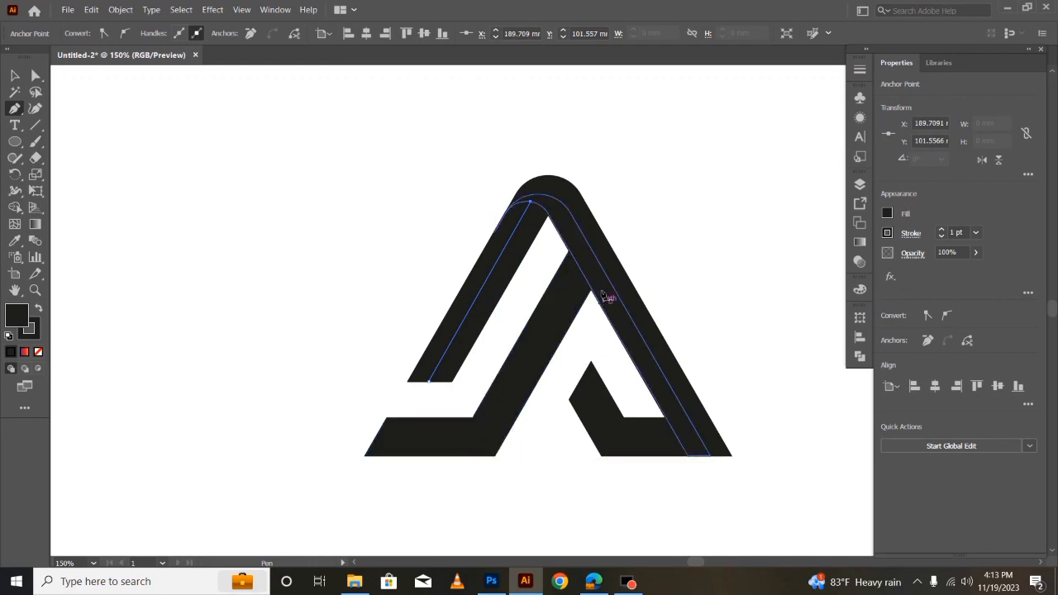
pyautogui.hotkey('ctrl', 'shift', 'a')
# - Draw a second Pen line down the inner diagonal leg, from the middle of its slanted top edge to the baseline
pyautogui.click(579, 267)
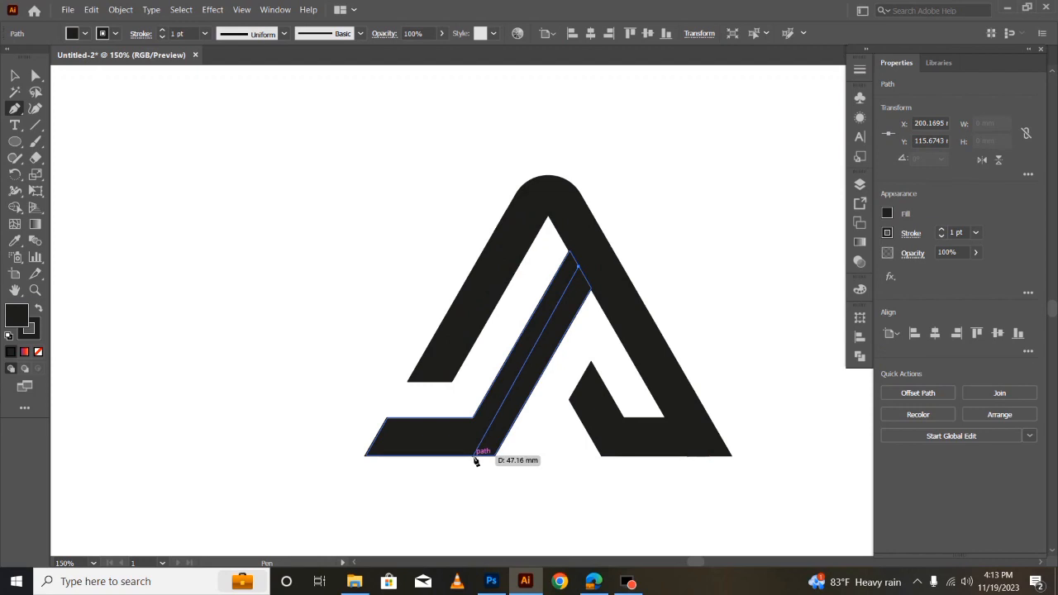
pyautogui.click(476, 458)
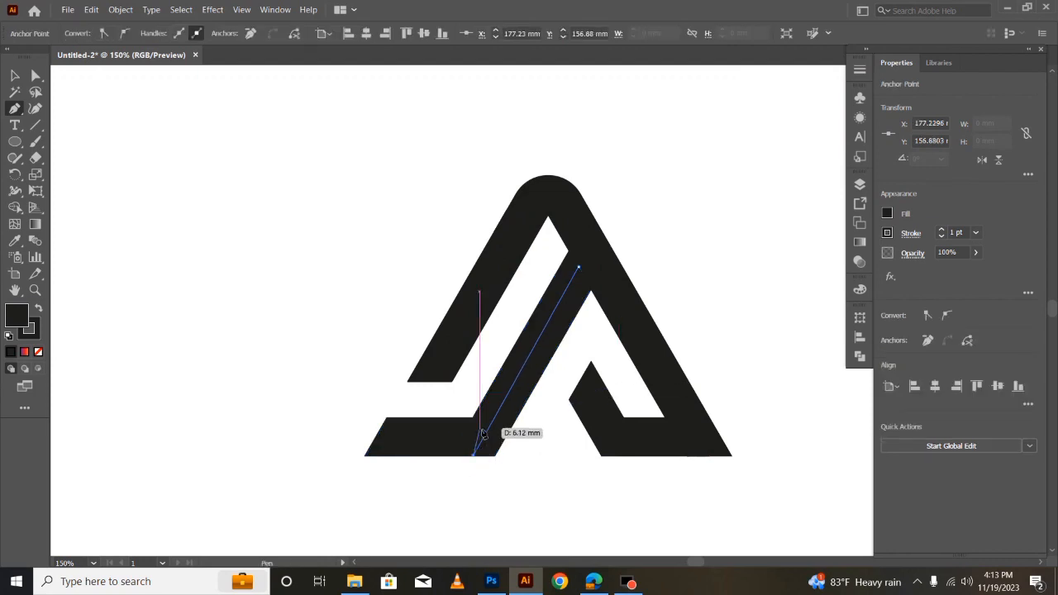
pyautogui.click(203, 224)
pyautogui.moveTo(260, 143); pyautogui.dragTo(770, 506)
pyautogui.hotkey('ctrl', 'z')
# - Select the whole mark and split the left leg and the inner diagonal leg along their dividing lines with Shape Builder
pyautogui.click(15, 75)
pyautogui.moveTo(222, 115); pyautogui.dragTo(681, 508)
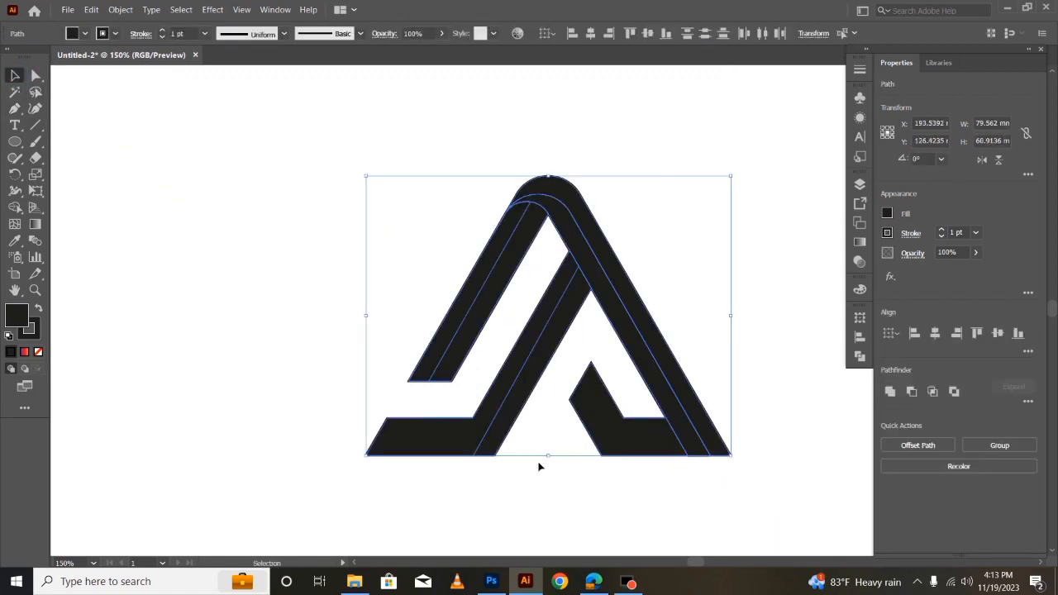
pyautogui.click(15, 208)
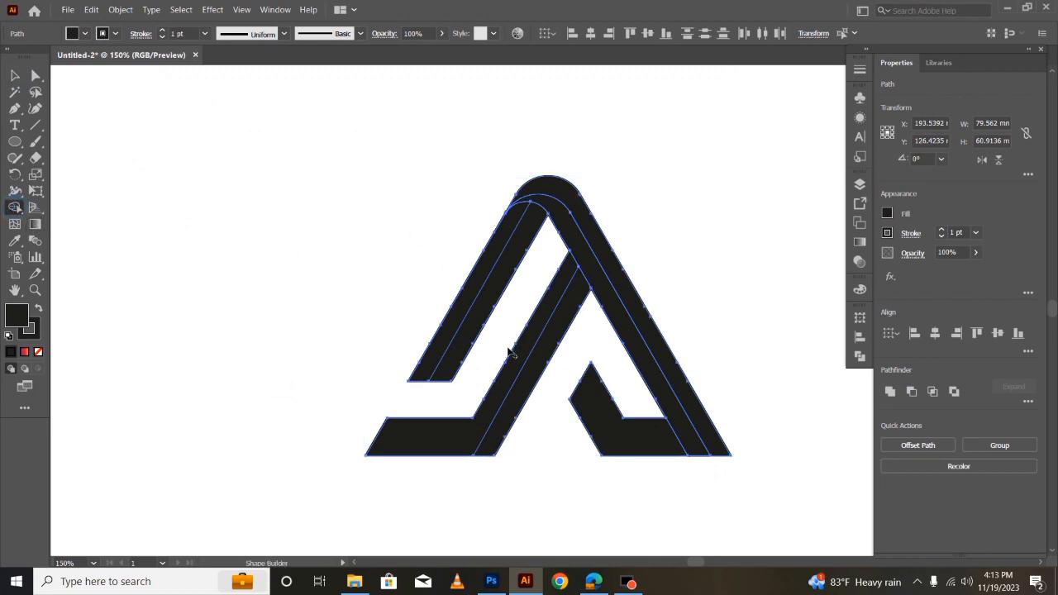
pyautogui.click(479, 310)
pyautogui.click(522, 358)
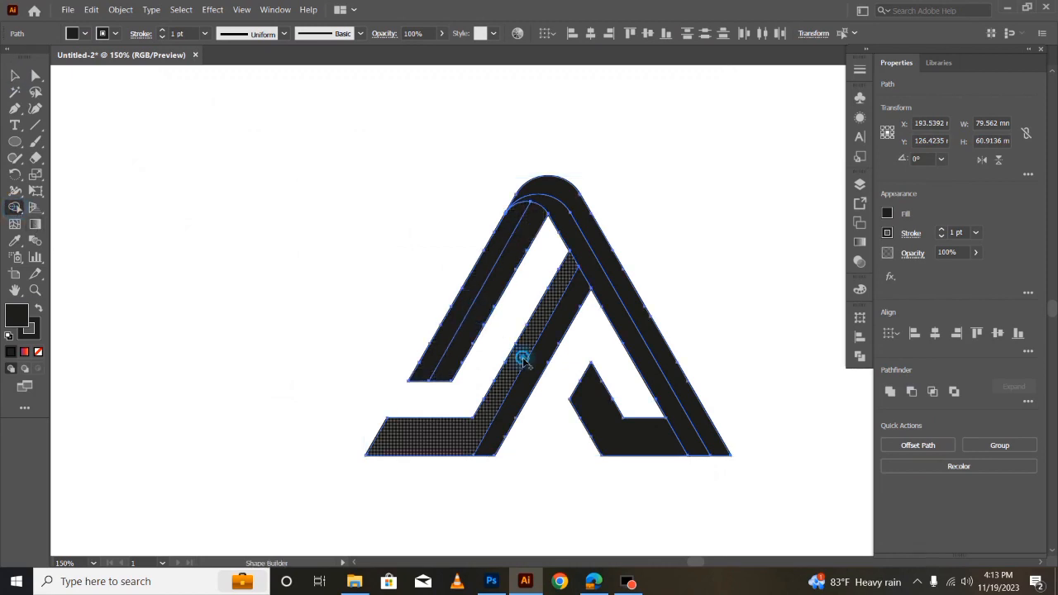
pyautogui.click(540, 375)
pyautogui.click(516, 358)
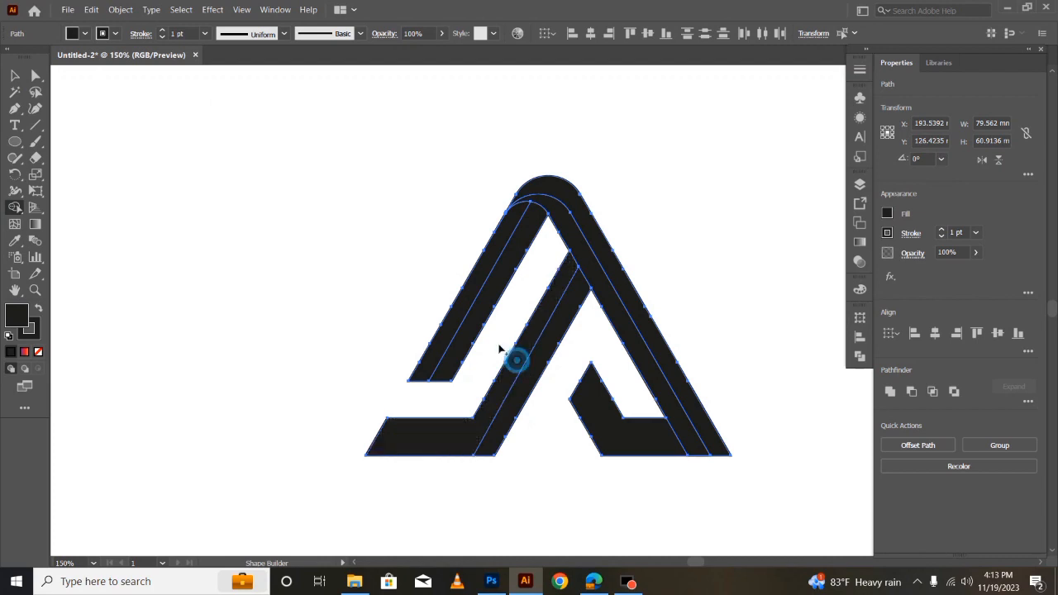
# - Reselect all pieces of the mark and set their stroke to None
pyautogui.click(17, 76)
pyautogui.click(255, 314)
pyautogui.moveTo(307, 165); pyautogui.dragTo(773, 495)
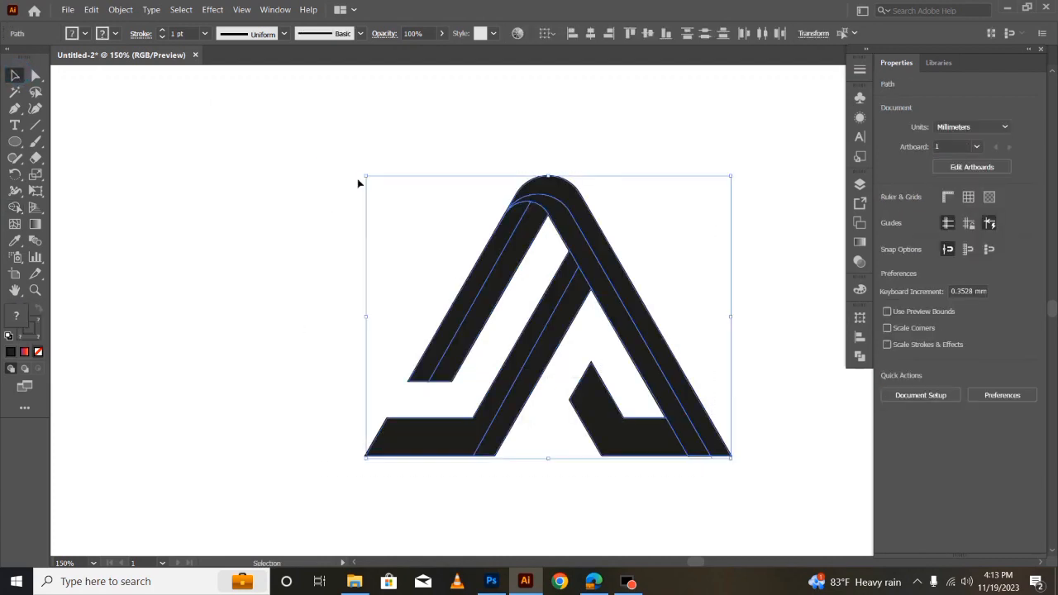
pyautogui.click(116, 33)
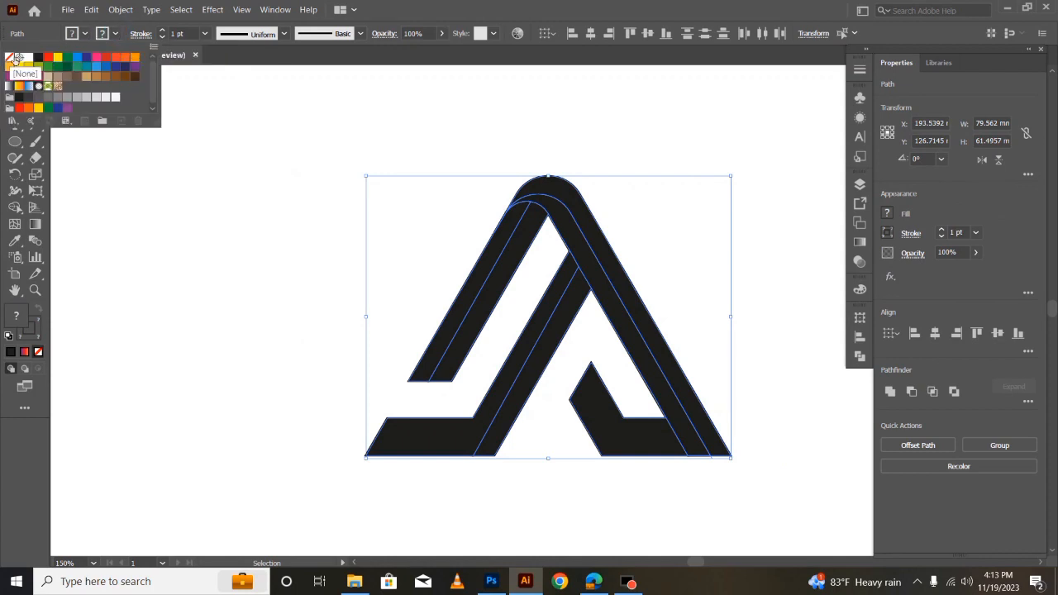
pyautogui.click(9, 57)
pyautogui.click(222, 287)
pyautogui.click(331, 191)
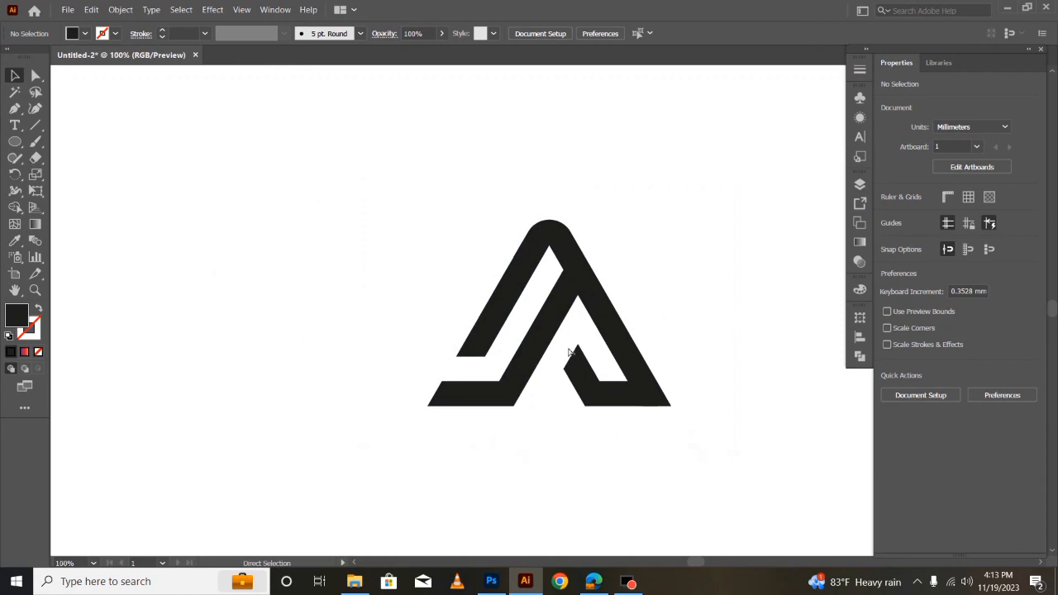
# - Select the whole mark and merge the right foot with the adjoining inner strip using Shape Builder
pyautogui.hotkey('ctrl', '-')
pyautogui.hotkey('ctrl', '-')
pyautogui.moveTo(433, 237); pyautogui.dragTo(672, 440)
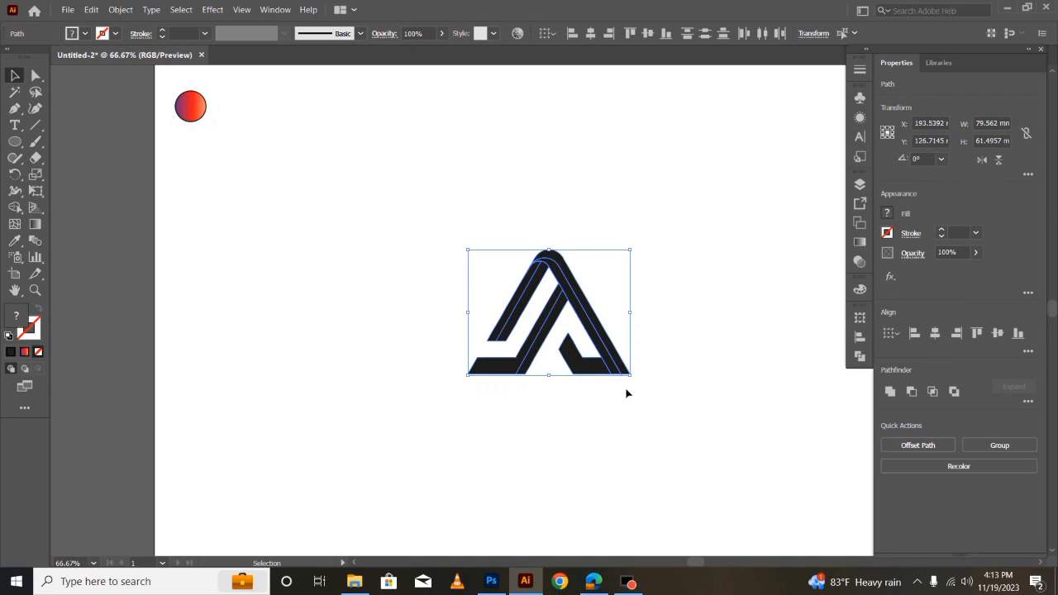
pyautogui.click(15, 207)
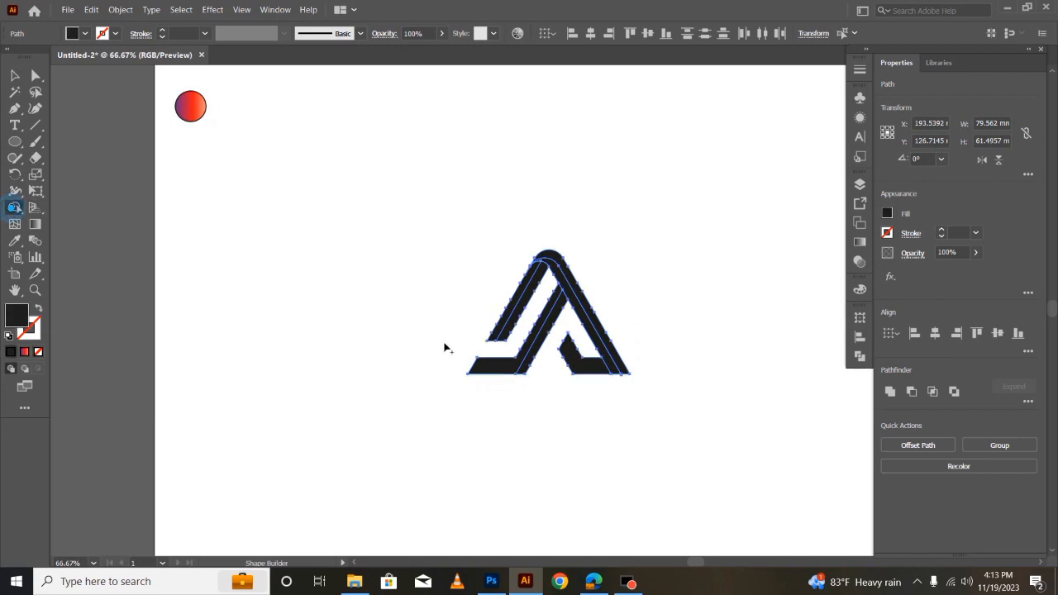
pyautogui.moveTo(606, 372); pyautogui.dragTo(619, 374)
# - Apply the sample circle's purple-to-orange gradient to all pieces of the mark with the Eyedropper
pyautogui.press('i')
pyautogui.click(195, 111)
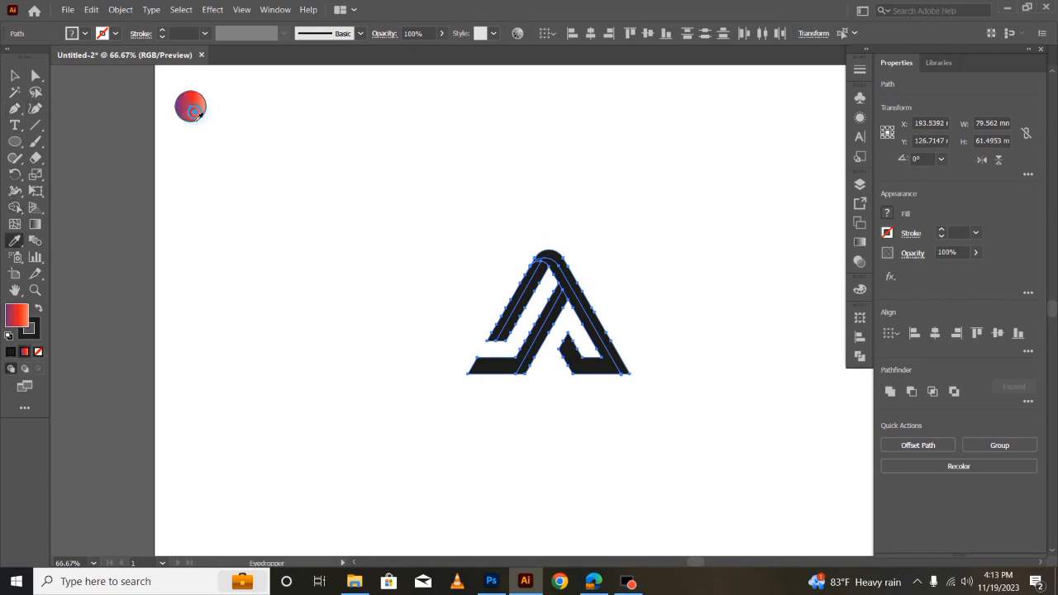
pyautogui.click(21, 80)
pyautogui.click(293, 312)
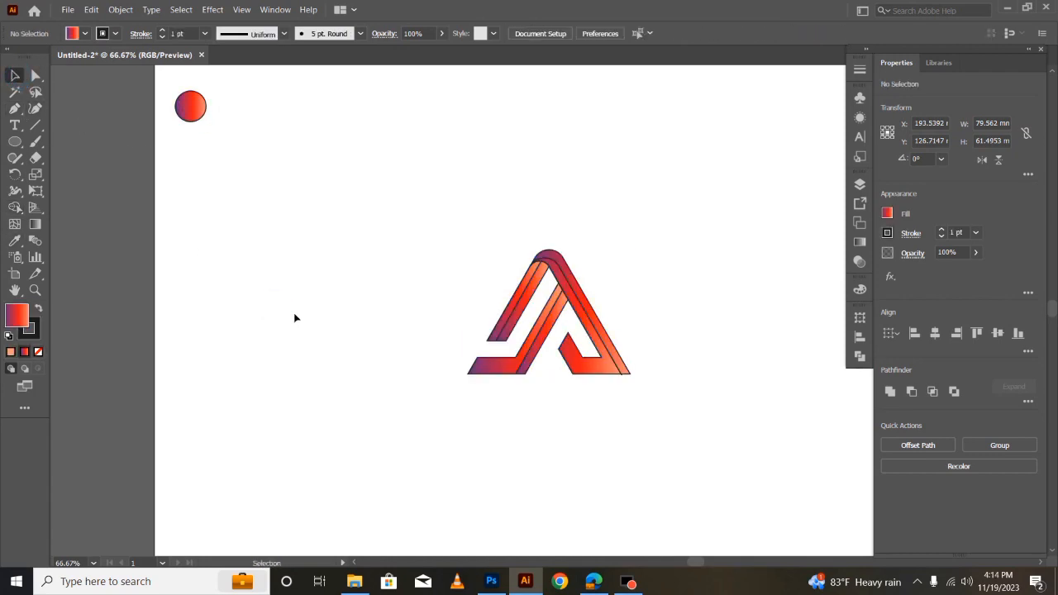
# - Select the whole gradient-filled mark and remove its outline by setting the stroke to None
pyautogui.hotkey('ctrl', '=')
pyautogui.hotkey('ctrl', '=')
pyautogui.moveTo(260, 120); pyautogui.dragTo(785, 516)
pyautogui.click(115, 33)
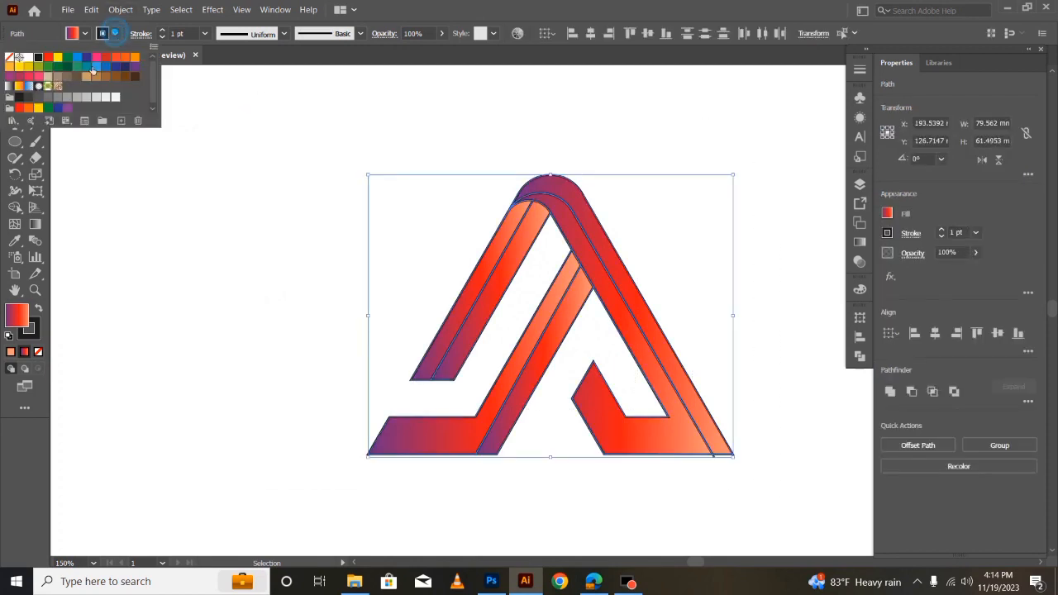
pyautogui.click(9, 58)
pyautogui.click(304, 268)
pyautogui.click(329, 264)
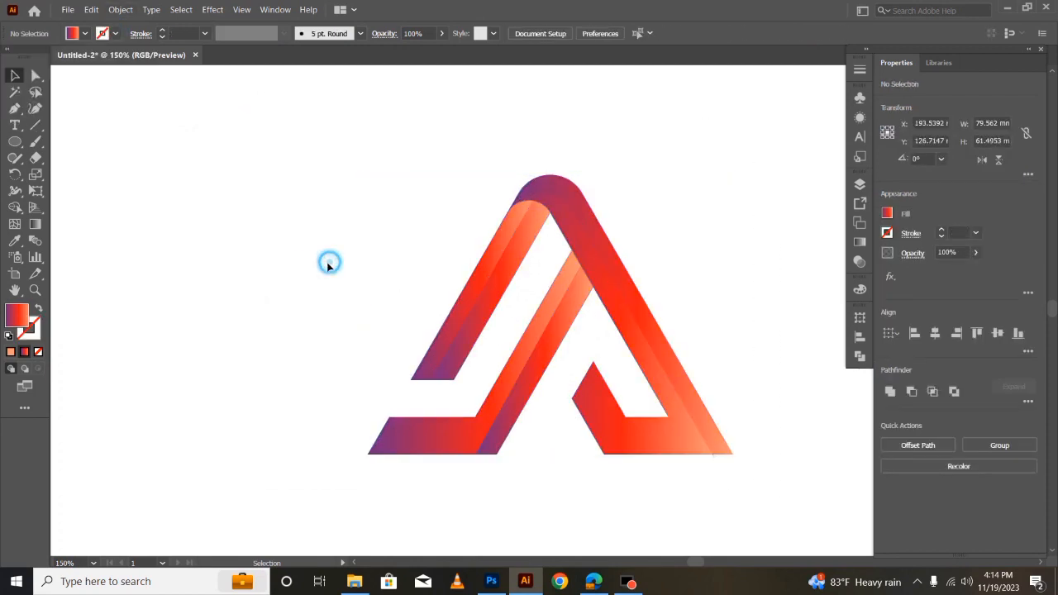
# - Redirect the gradient on the left leg's outer half so it runs along the leg from purple at the top
pyautogui.hotkey('ctrl', '-')
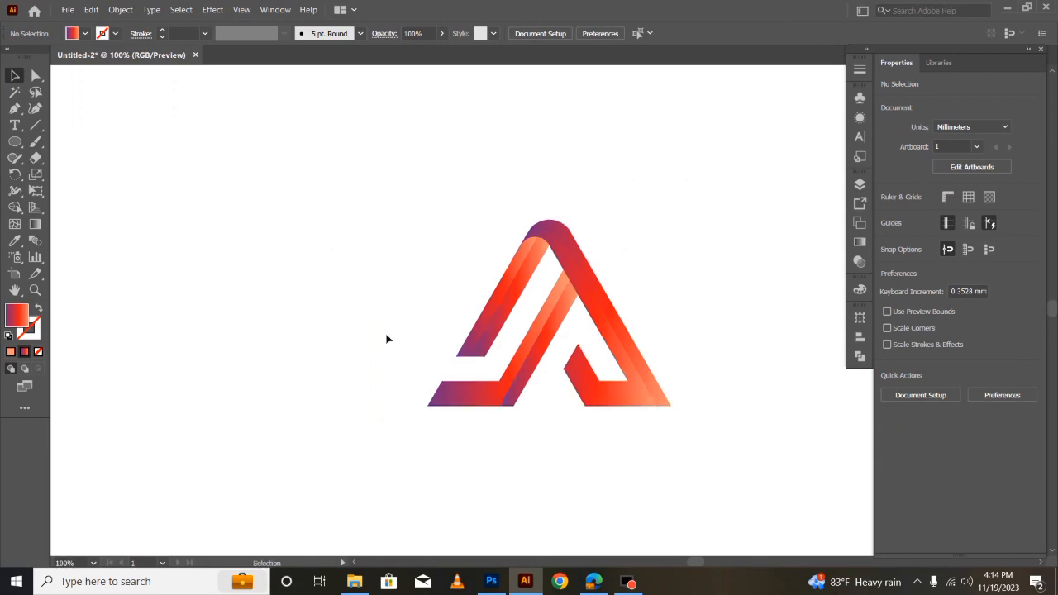
pyautogui.hotkey('ctrl', '-')
pyautogui.hotkey('ctrl', '+')
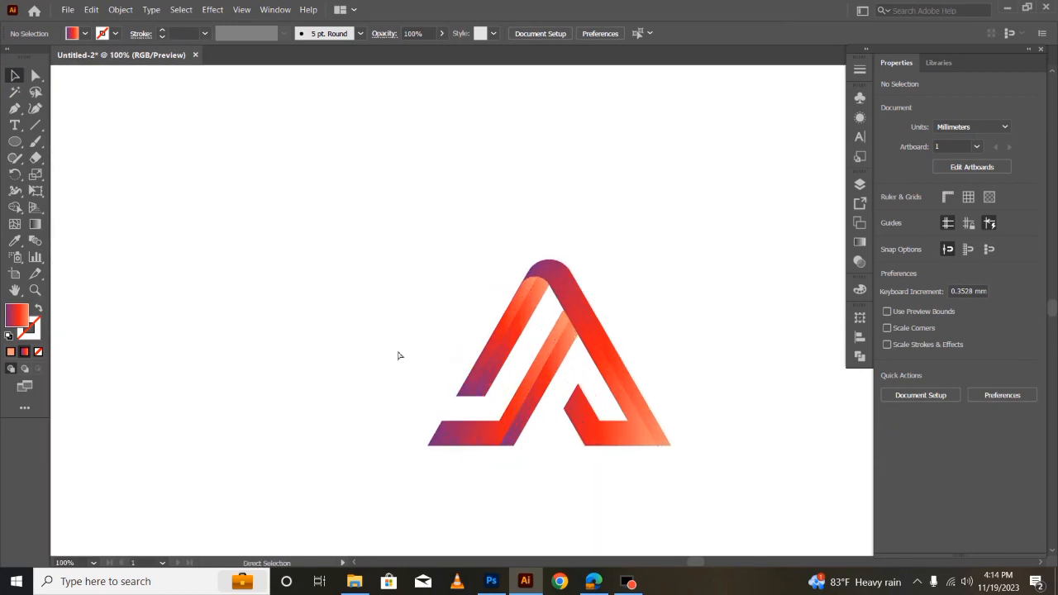
pyautogui.click(494, 353)
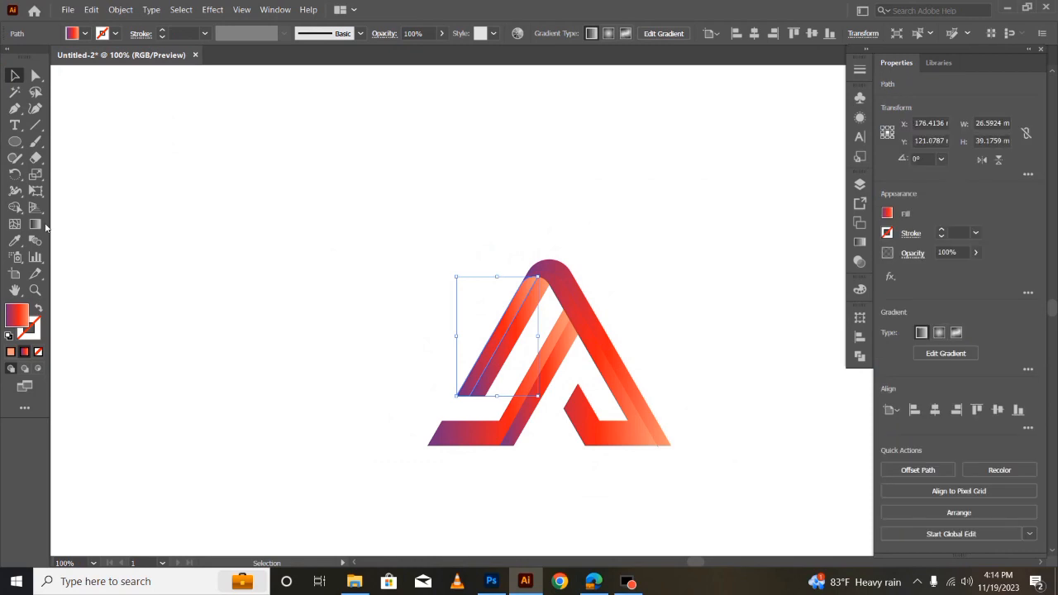
pyautogui.press('g')
pyautogui.moveTo(457, 371); pyautogui.dragTo(354, 428)
pyautogui.moveTo(489, 354)
pyautogui.mouseDown()
pyautogui.moveTo(593, 217)
pyautogui.moveTo(449, 389)
pyautogui.moveTo(355, 468)
pyautogui.moveTo(402, 482)
pyautogui.mouseUp()
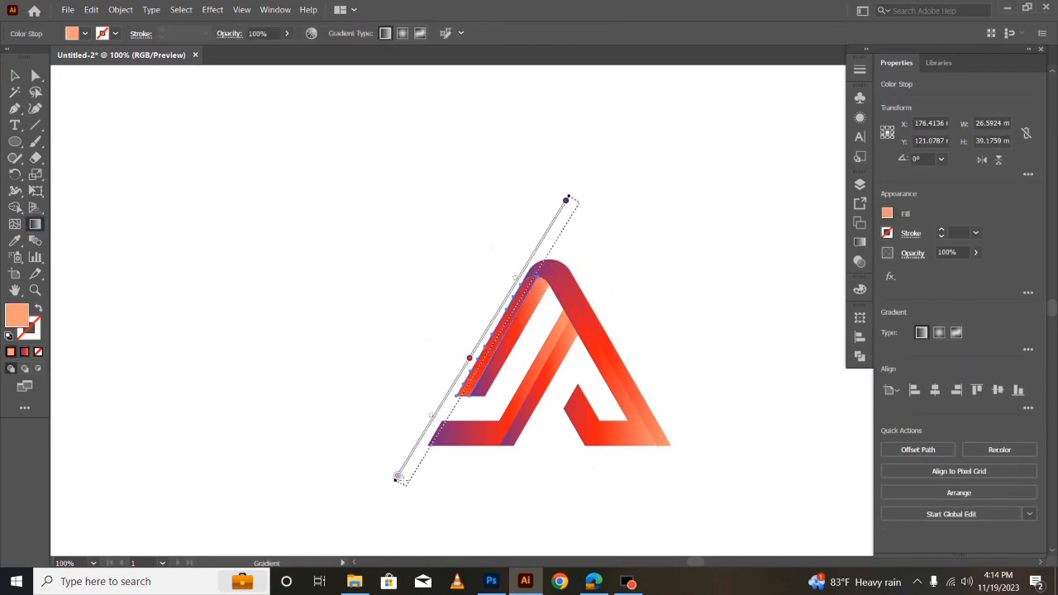
pyautogui.moveTo(512, 280); pyautogui.dragTo(427, 450)
pyautogui.click(15, 75)
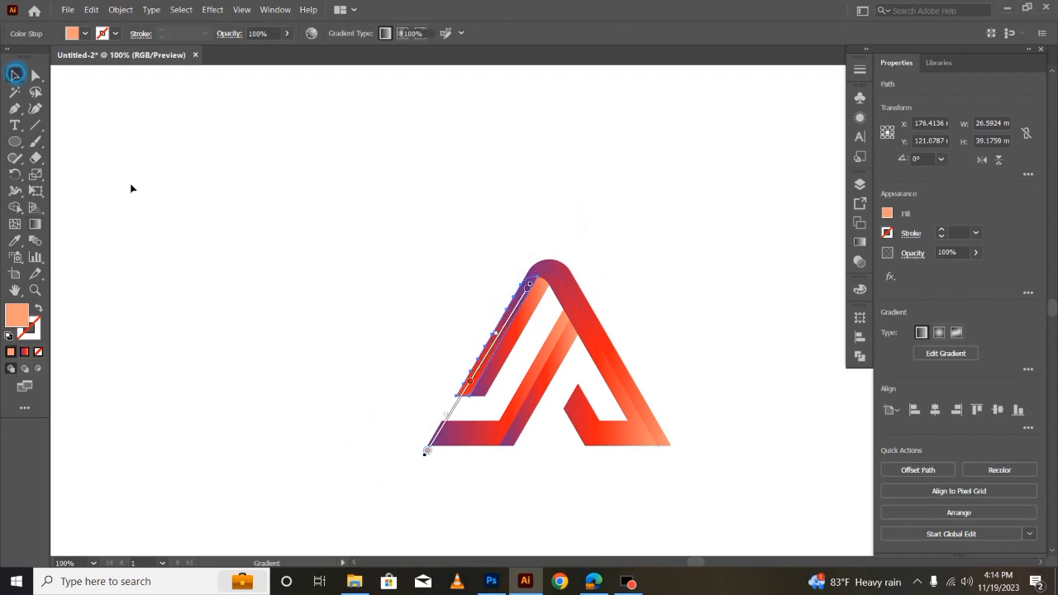
pyautogui.click(200, 310)
# - Redirect the gradient on the left leg's inner half diagonally, from purple beyond the apex to orange below the leg
pyautogui.click(512, 334)
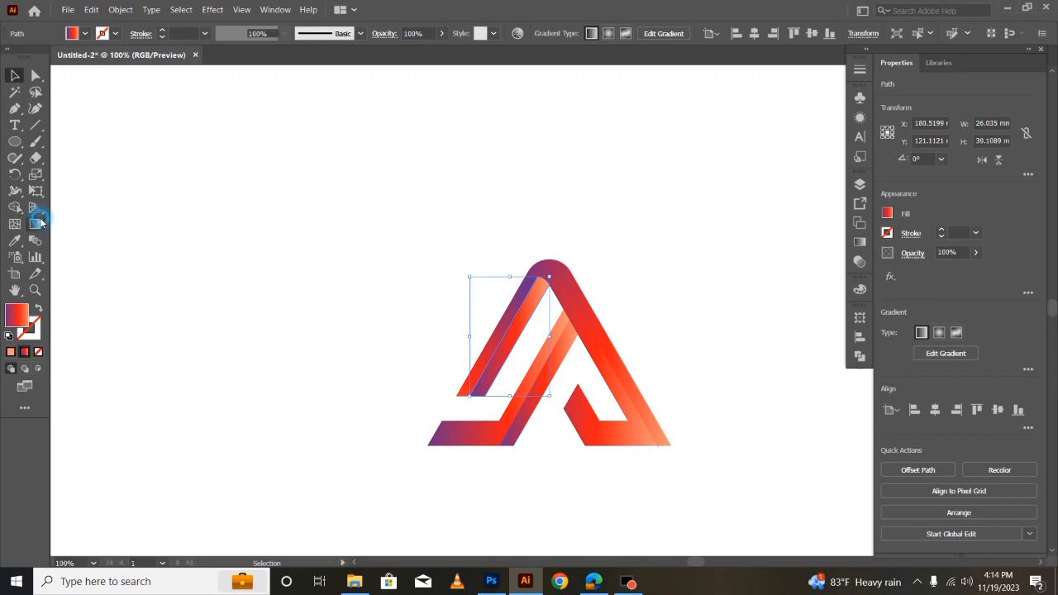
pyautogui.click(35, 224)
pyautogui.moveTo(714, 281)
pyautogui.mouseDown()
pyautogui.moveTo(439, 367)
pyautogui.moveTo(376, 444)
pyautogui.moveTo(401, 417)
pyautogui.moveTo(439, 535)
pyautogui.moveTo(488, 493)
pyautogui.moveTo(462, 520)
pyautogui.mouseUp()
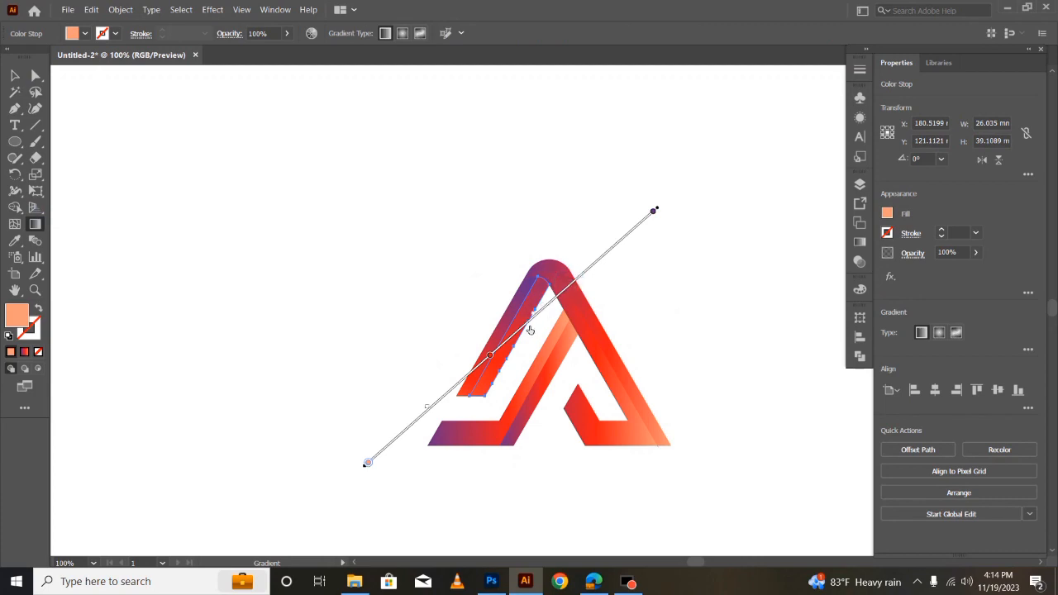
pyautogui.click(19, 78)
pyautogui.click(175, 294)
# - Stretch the gradient on the left leg's outer half diagonally from above the apex to below the leg, matching the inner half
pyautogui.click(509, 316)
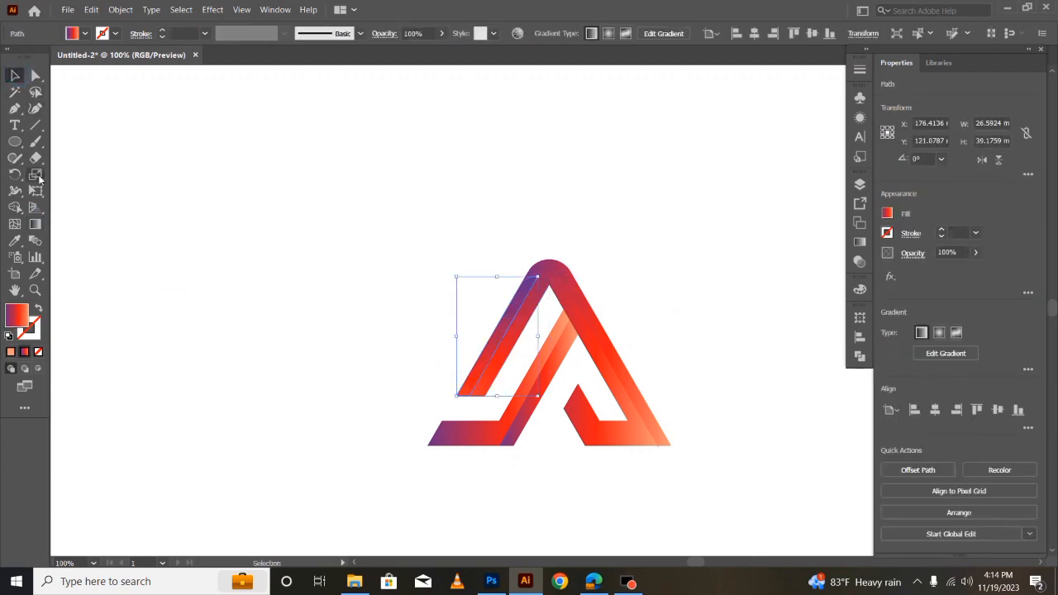
pyautogui.click(36, 224)
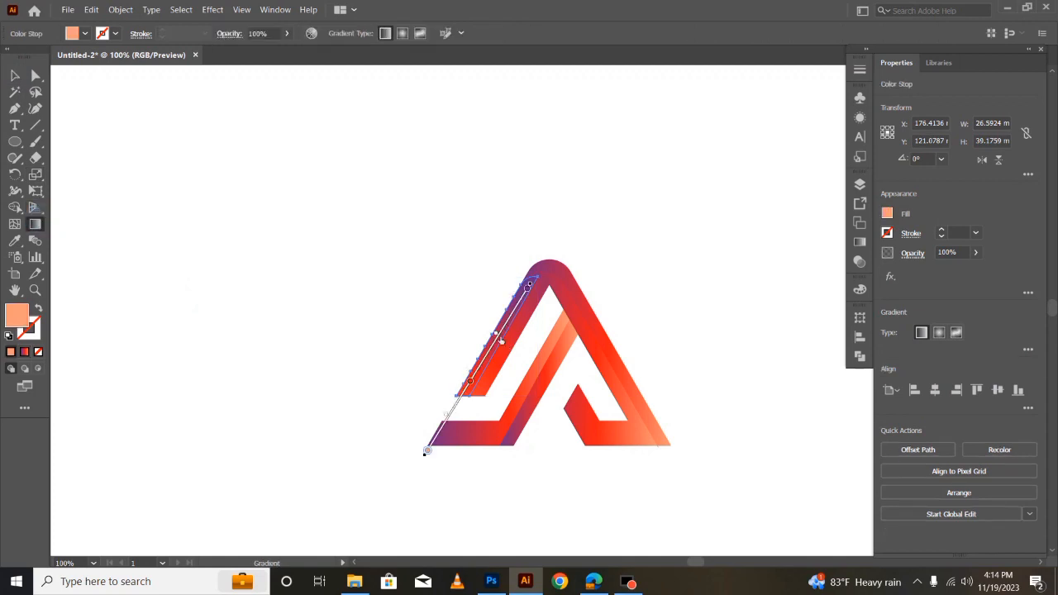
pyautogui.moveTo(436, 363); pyautogui.dragTo(544, 208)
pyautogui.moveTo(610, 165)
pyautogui.mouseDown()
pyautogui.moveTo(385, 456)
pyautogui.moveTo(393, 476)
pyautogui.mouseUp()
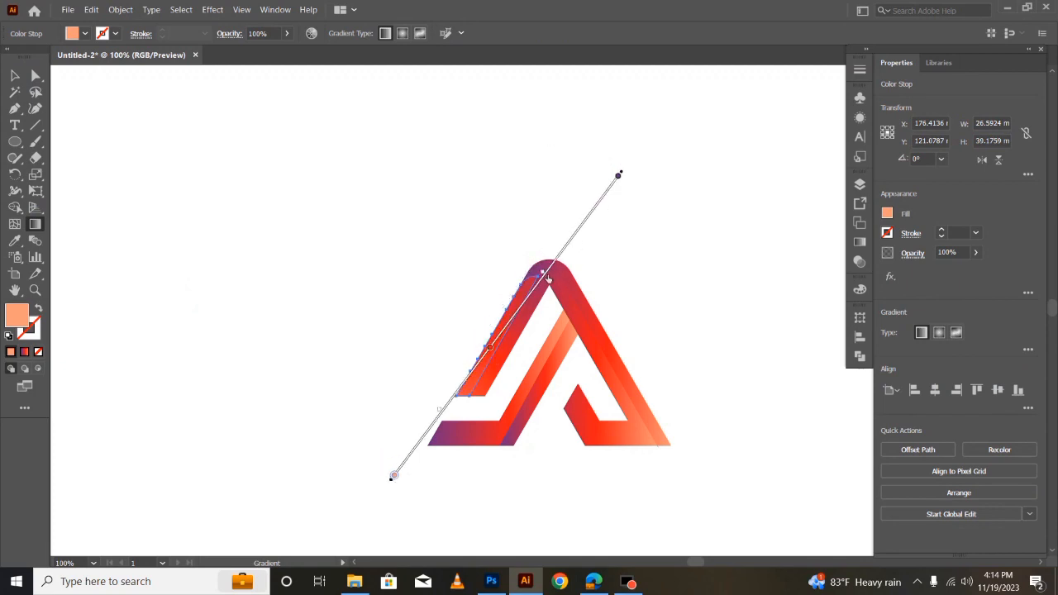
pyautogui.click(15, 76)
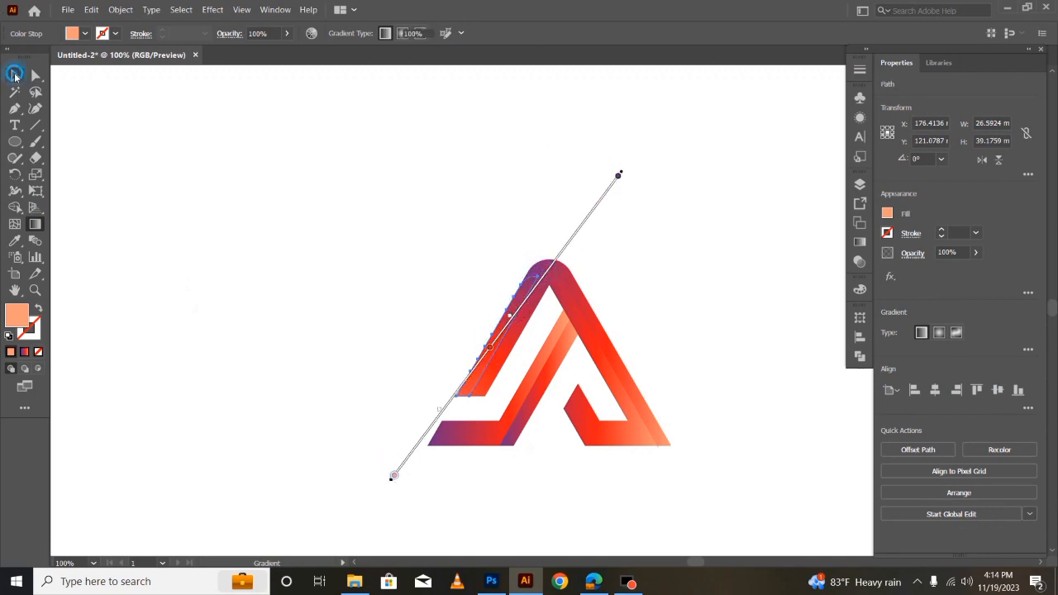
pyautogui.click(184, 237)
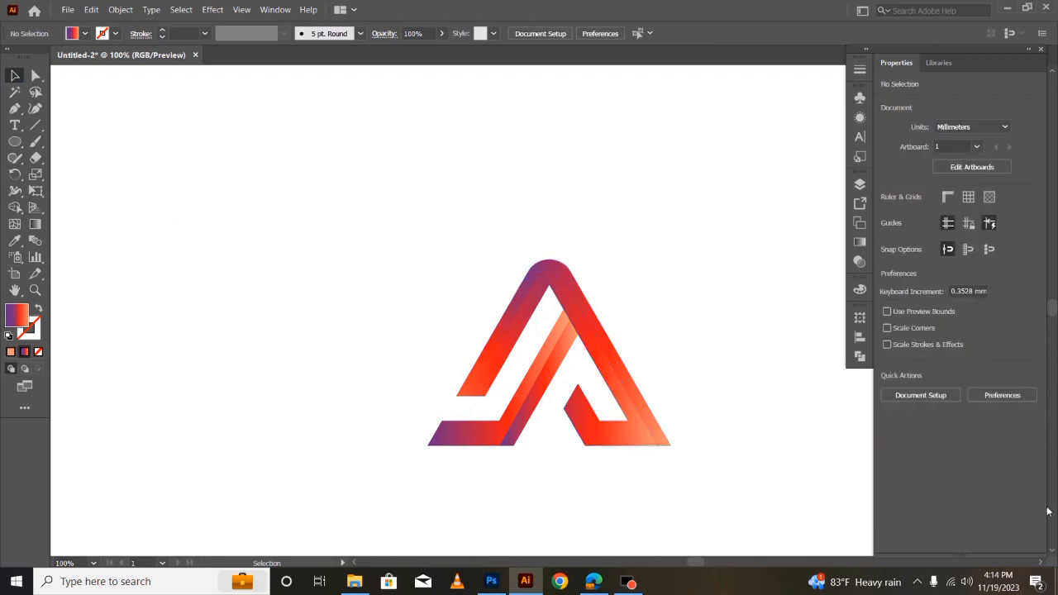
# - Redirect the gradient on the right leg's hooked inner half diagonally, from purple beyond its lower right corner to orange beyond the apex's upper left
pyautogui.click(555, 283)
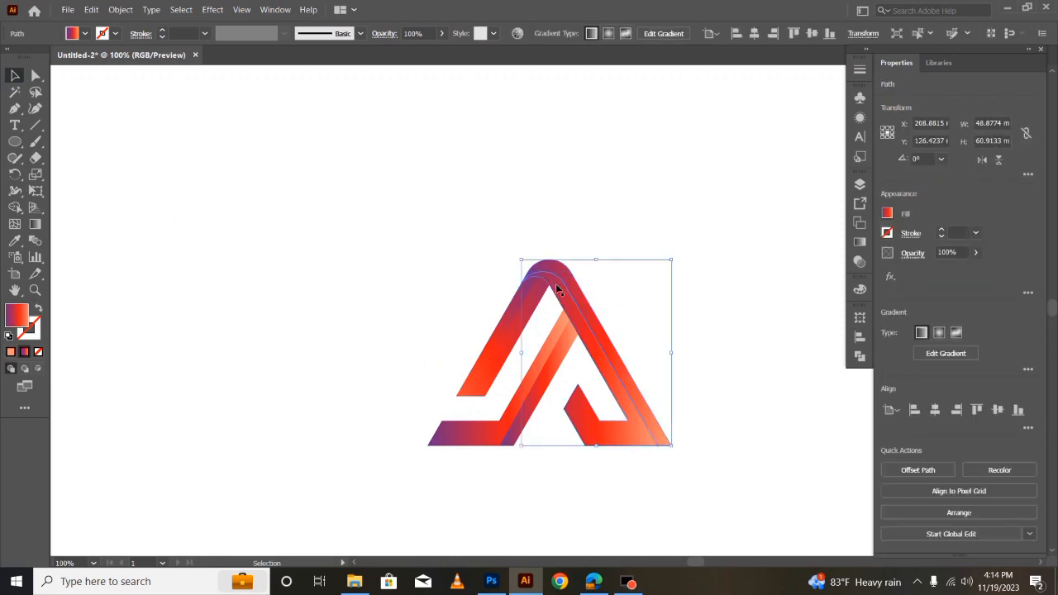
pyautogui.click(30, 226)
pyautogui.moveTo(794, 418)
pyautogui.mouseDown()
pyautogui.moveTo(494, 182)
pyautogui.moveTo(442, 172)
pyautogui.moveTo(351, 126)
pyautogui.moveTo(435, 112)
pyautogui.moveTo(496, 190)
pyautogui.mouseUp()
pyautogui.moveTo(601, 355); pyautogui.dragTo(602, 357)
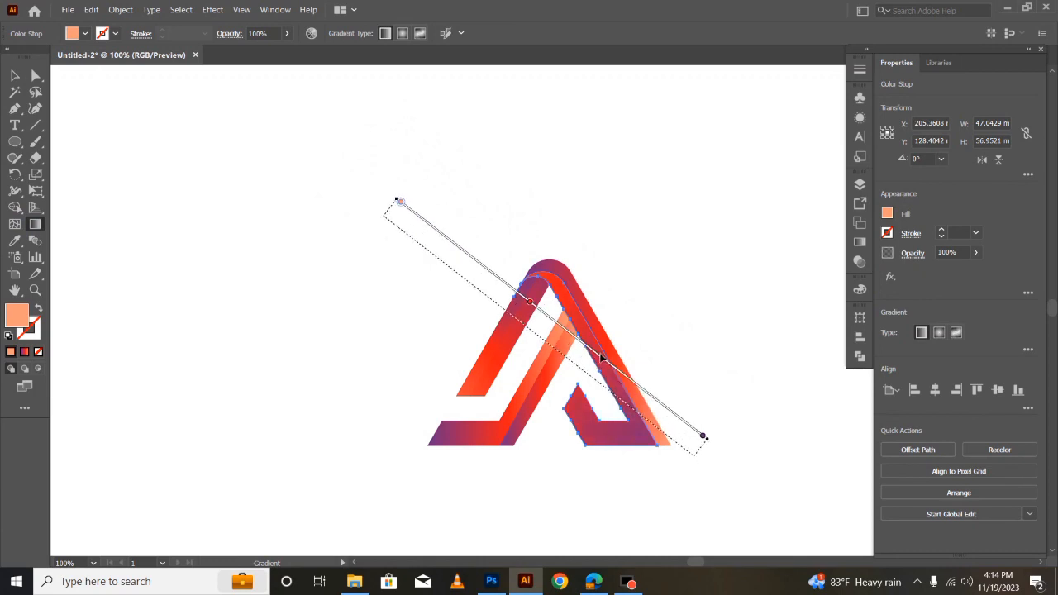
pyautogui.click(14, 76)
pyautogui.click(214, 279)
# - Redirect the gradient on the right leg's outer half diagonally, from purple beyond its foot to orange far above and left of the apex
pyautogui.click(567, 283)
pyautogui.click(36, 224)
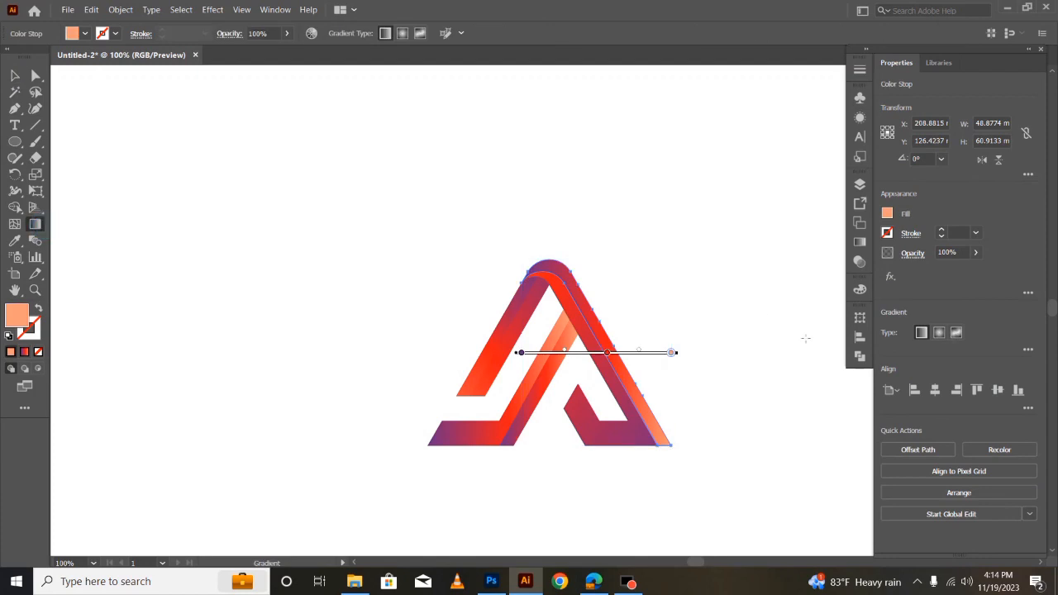
pyautogui.moveTo(804, 450)
pyautogui.mouseDown()
pyautogui.moveTo(472, 110)
pyautogui.moveTo(377, 105)
pyautogui.moveTo(390, 110)
pyautogui.mouseUp()
pyautogui.press('v')
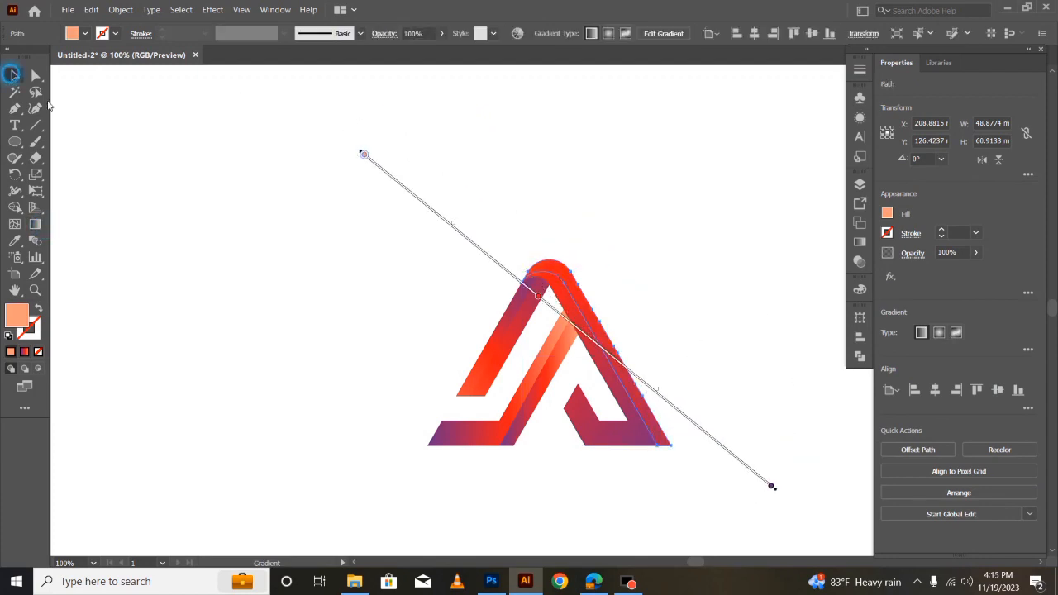
pyautogui.click(264, 315)
# - Redraw the gradient on the left leg's inner half diagonally, from purple above and left of the apex to orange below the leg
pyautogui.scroll(-2, 417, 440)
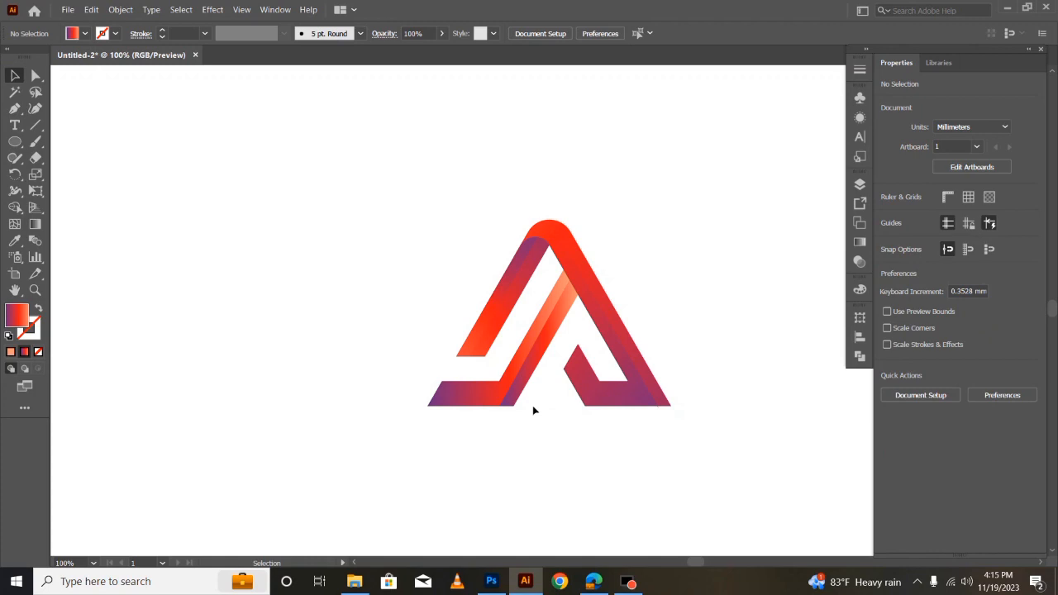
pyautogui.click(501, 322)
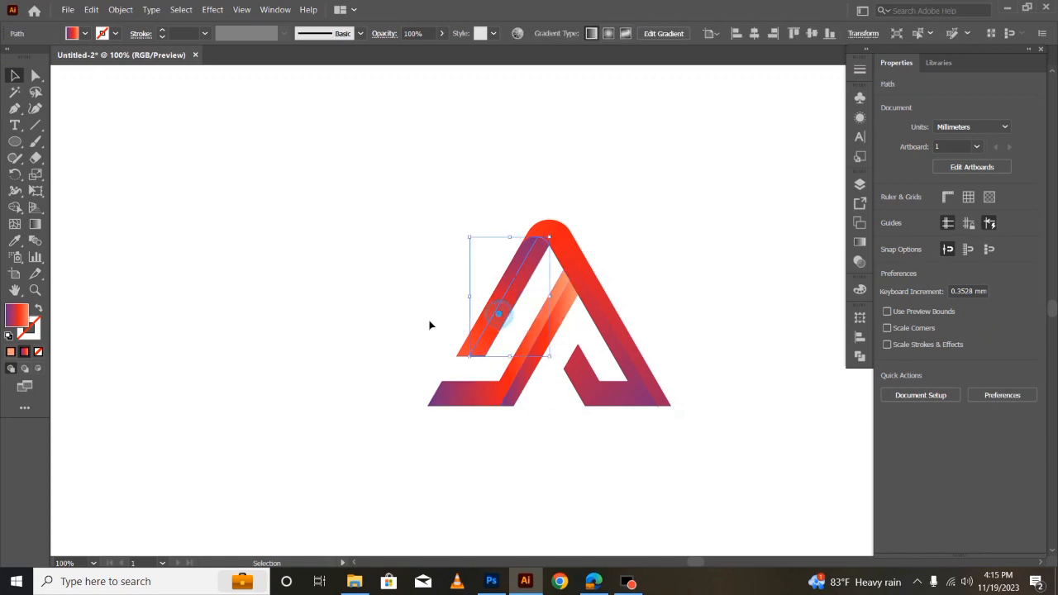
pyautogui.click(35, 223)
pyautogui.moveTo(550, 402)
pyautogui.mouseDown()
pyautogui.moveTo(472, 189)
pyautogui.moveTo(486, 218)
pyautogui.moveTo(501, 215)
pyautogui.mouseUp()
pyautogui.moveTo(434, 166)
pyautogui.mouseDown()
pyautogui.moveTo(560, 362)
pyautogui.moveTo(559, 421)
pyautogui.moveTo(539, 442)
pyautogui.mouseUp()
pyautogui.press('v')
pyautogui.click(333, 395)
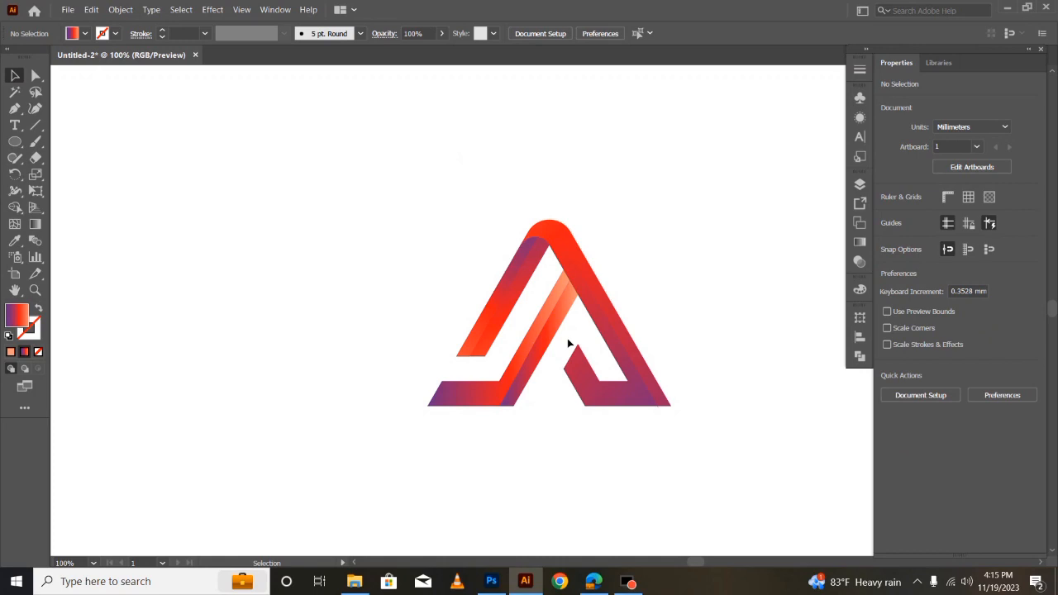
# - Group all the pieces of the mark and move the group about 29 mm left and 13 mm up
pyautogui.click(553, 455)
pyautogui.moveTo(333, 226); pyautogui.dragTo(707, 470)
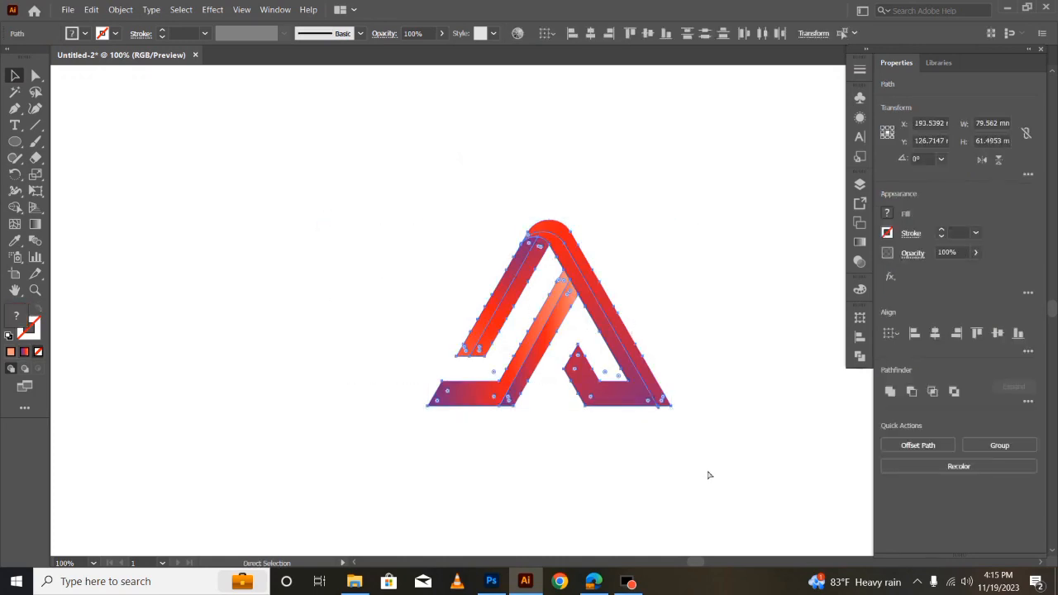
pyautogui.click(725, 473)
pyautogui.moveTo(636, 408); pyautogui.dragTo(546, 369)
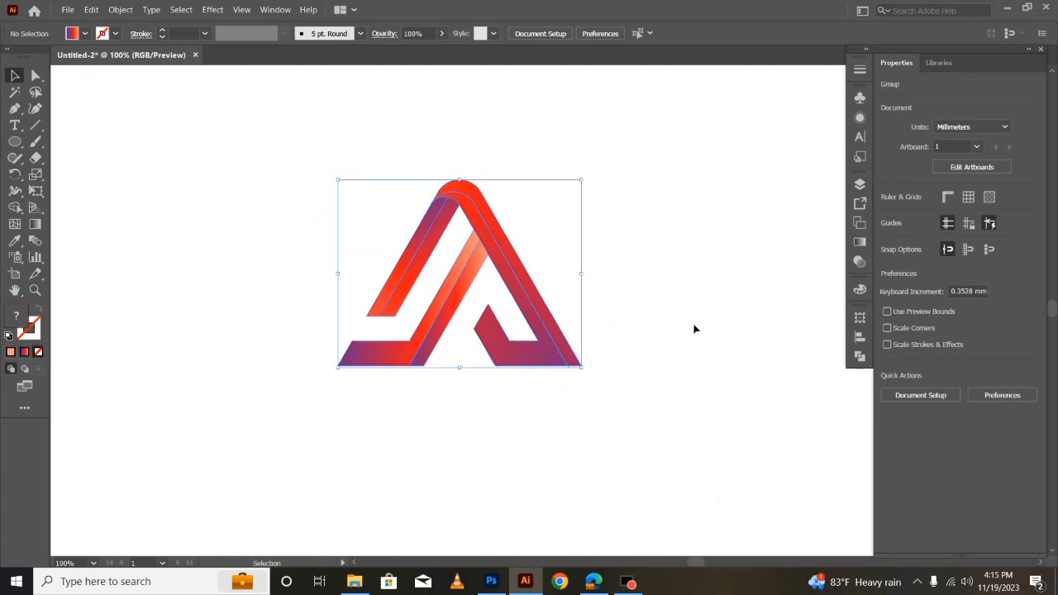
# - Apply a Drop Shadow effect to the grouped logo with an X offset of 2 mm
pyautogui.click(212, 10)
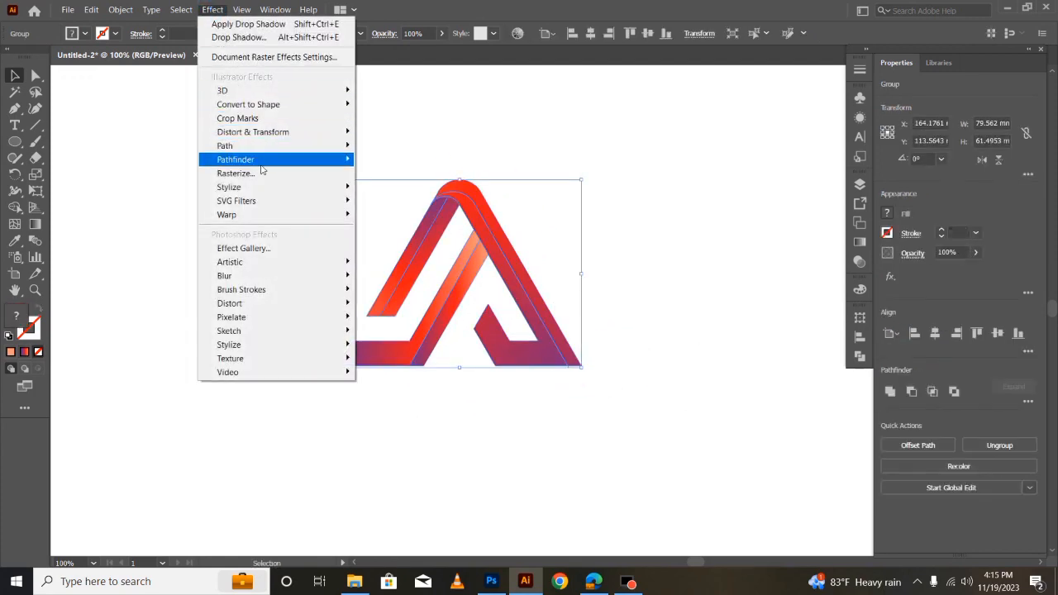
pyautogui.moveTo(264, 190)
pyautogui.click(378, 180)
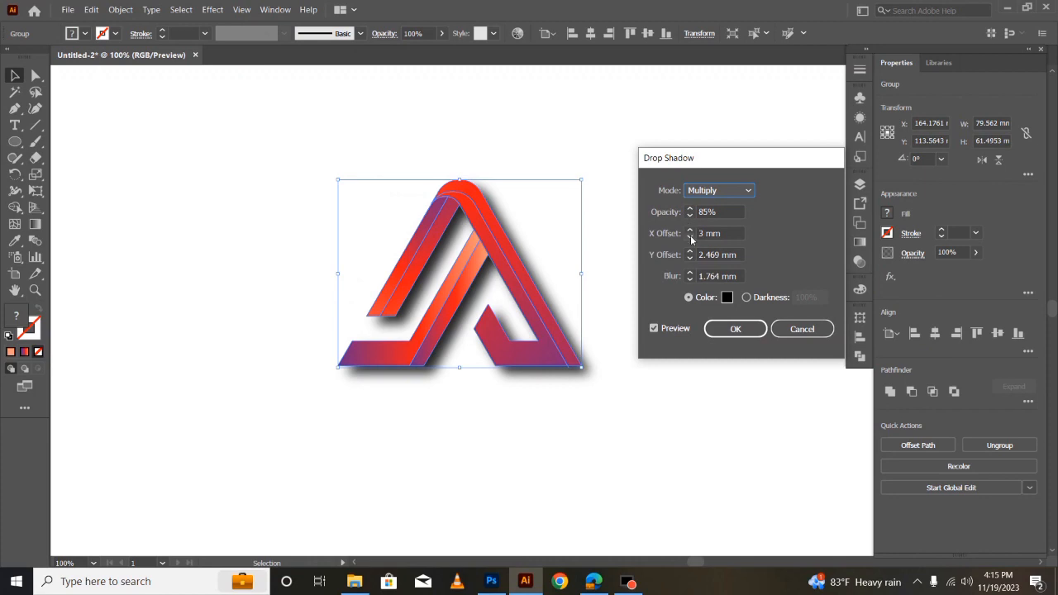
pyautogui.click(690, 237)
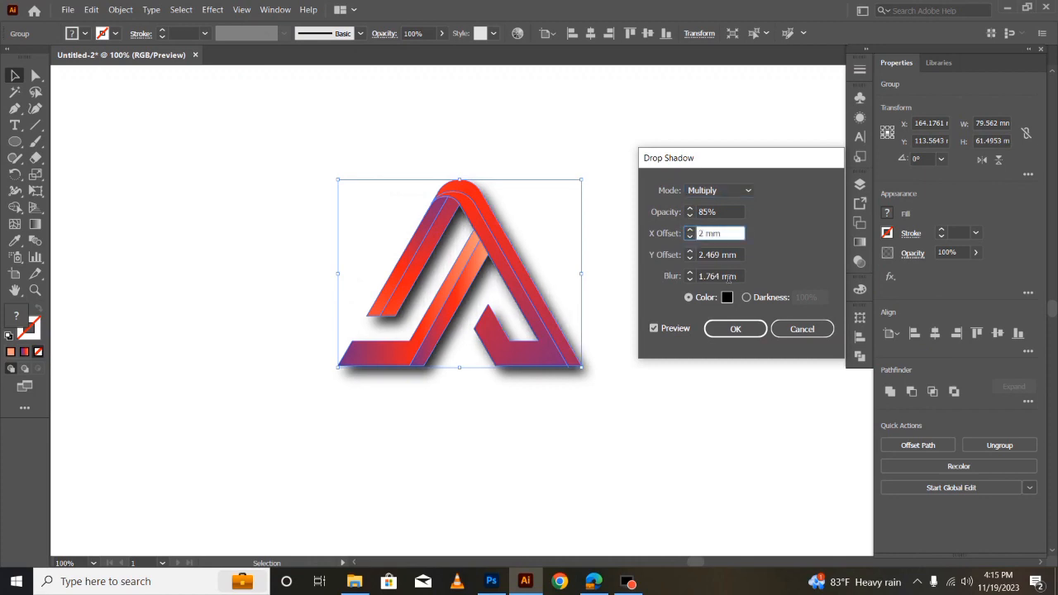
pyautogui.click(735, 329)
pyautogui.click(703, 385)
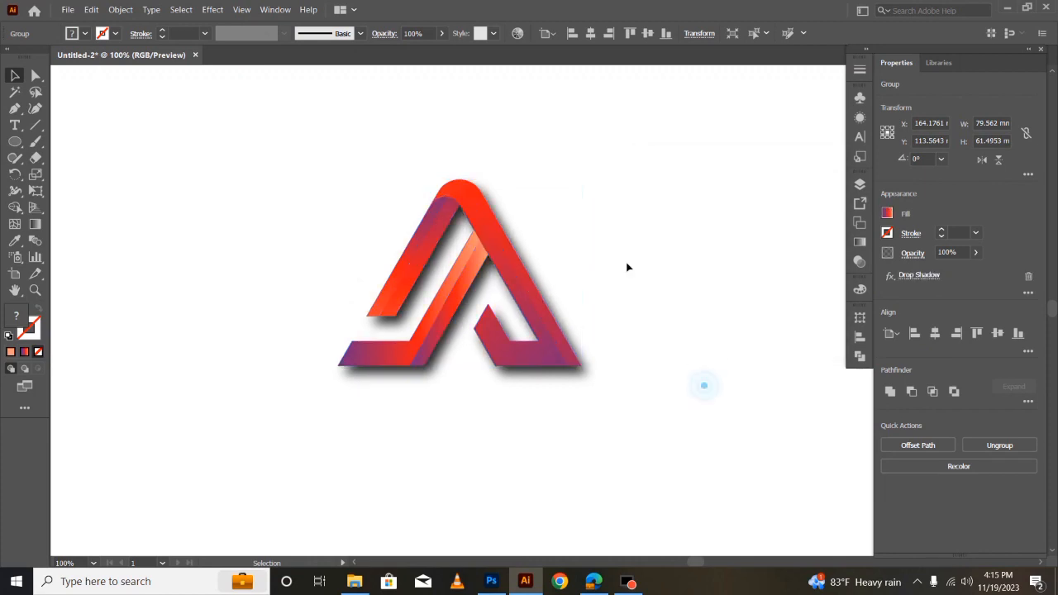
# - Select the shadowed logo and move it about 10 mm down and 4 mm to the right
pyautogui.moveTo(276, 175); pyautogui.dragTo(595, 395)
pyautogui.moveTo(549, 334); pyautogui.dragTo(559, 362)
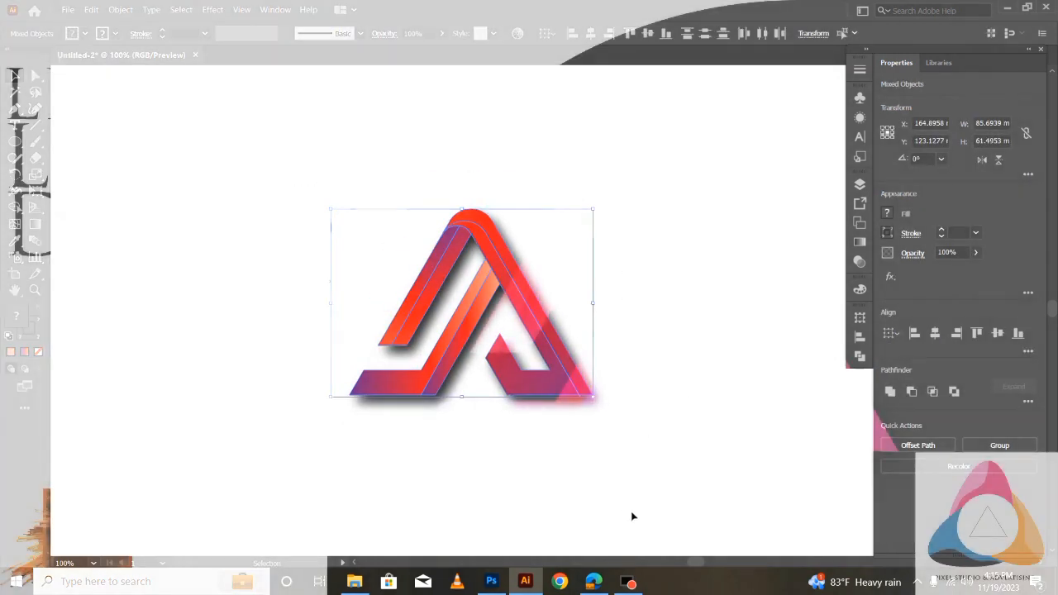